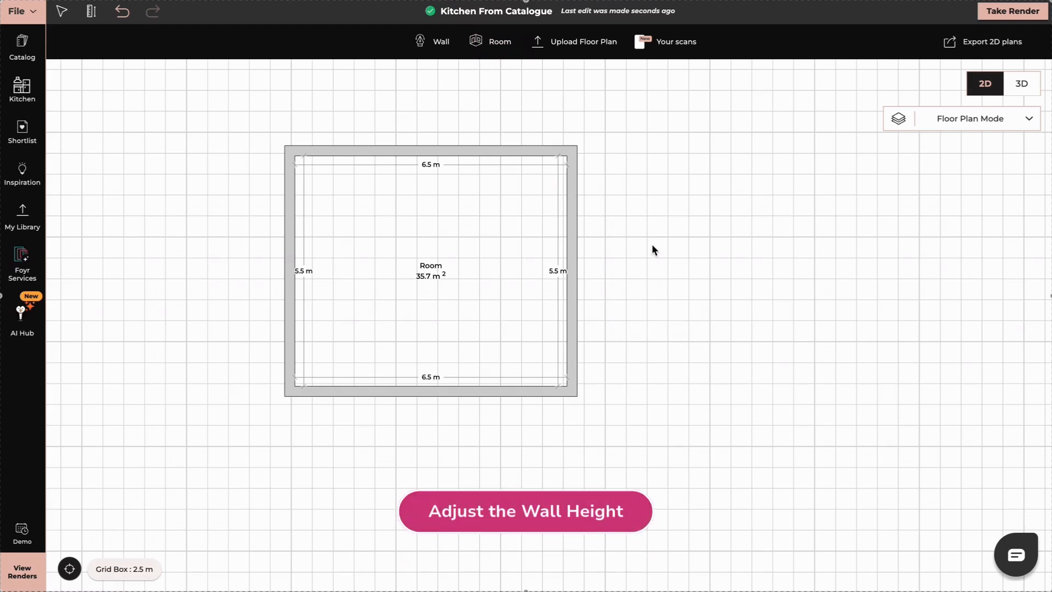
Step: Set the full wall height to 2.7 m for the complete floor plan
click(489, 152)
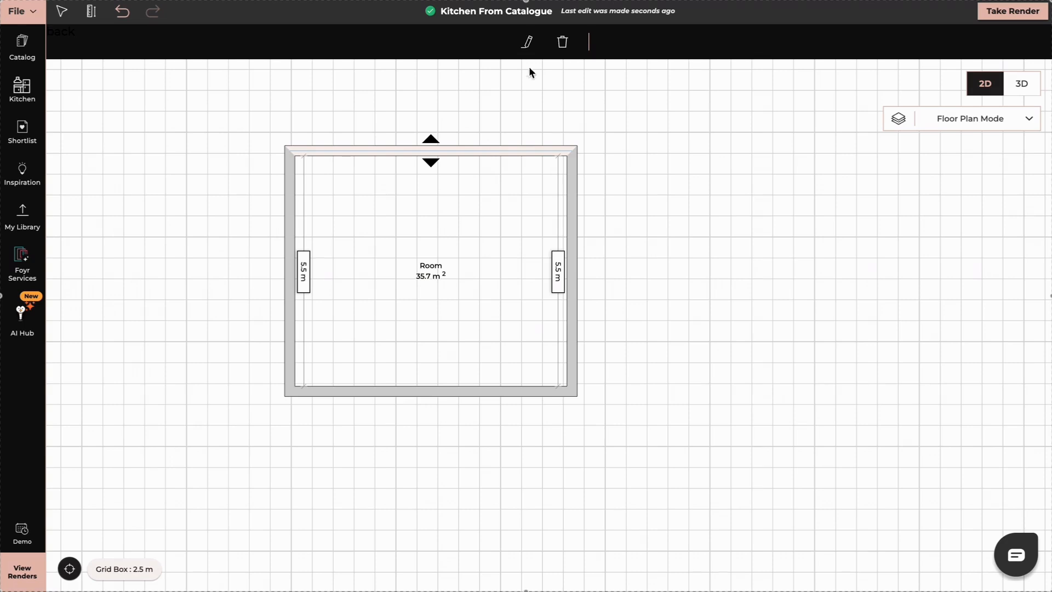
click(530, 44)
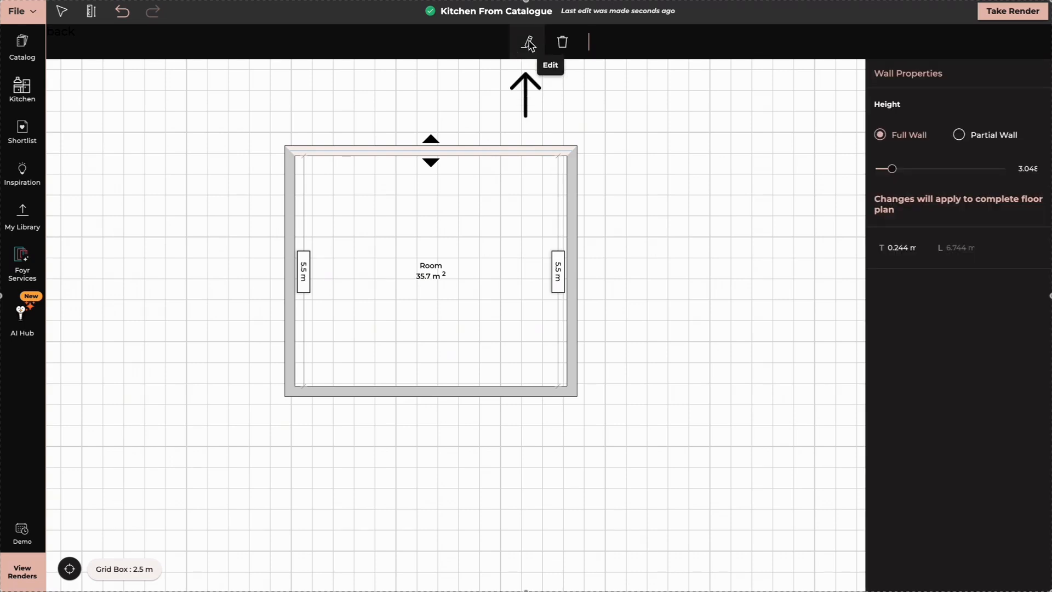
click(1028, 170)
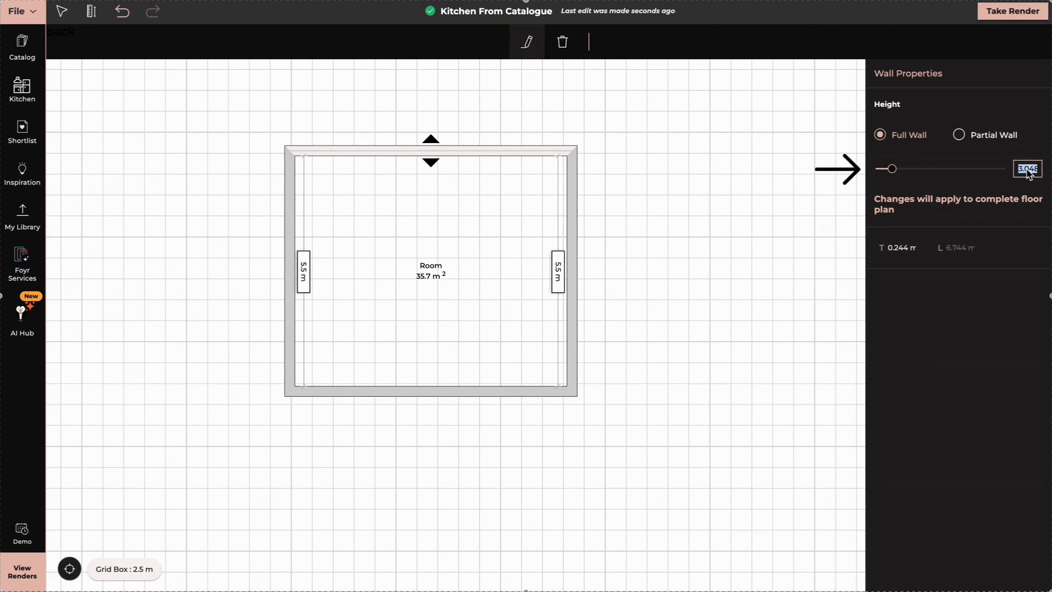
text(2.7)
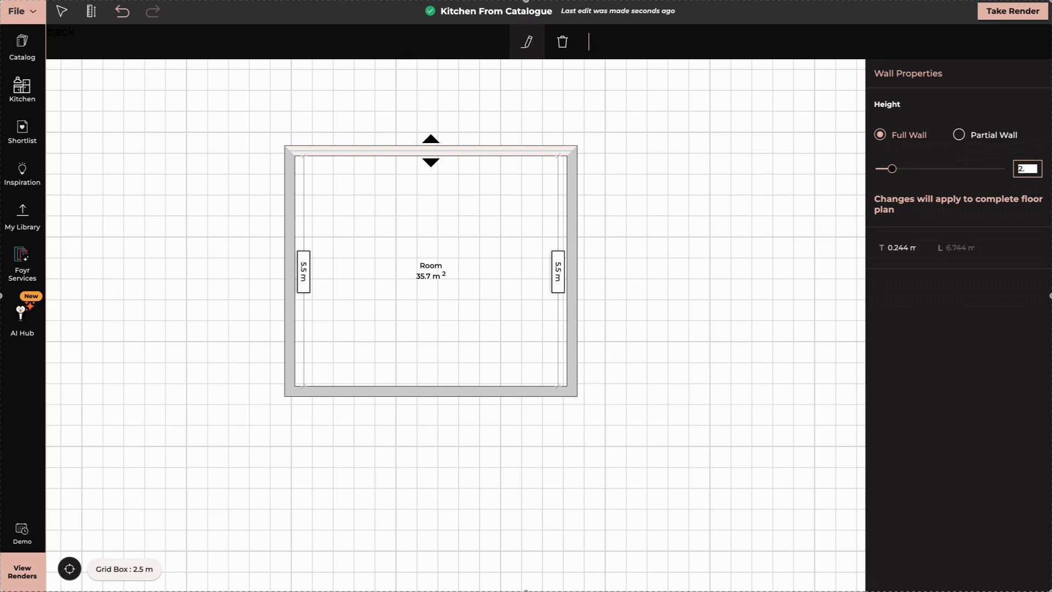
key(Return)
click(666, 196)
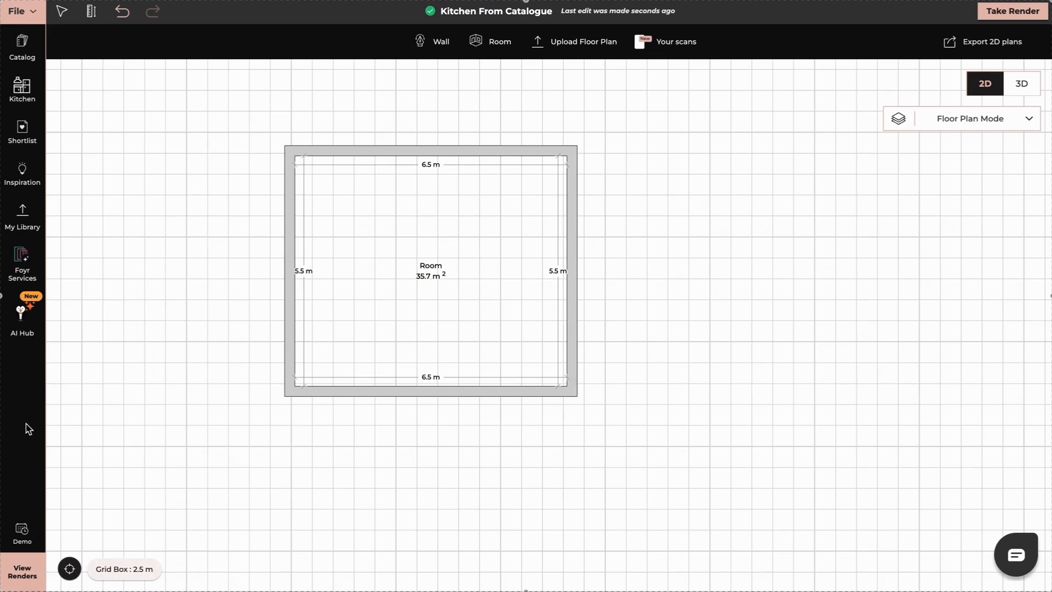
Step: Search the catalog for "crittal window" and place a Large Crittall Window in the middle of the room's right wall
click(22, 48)
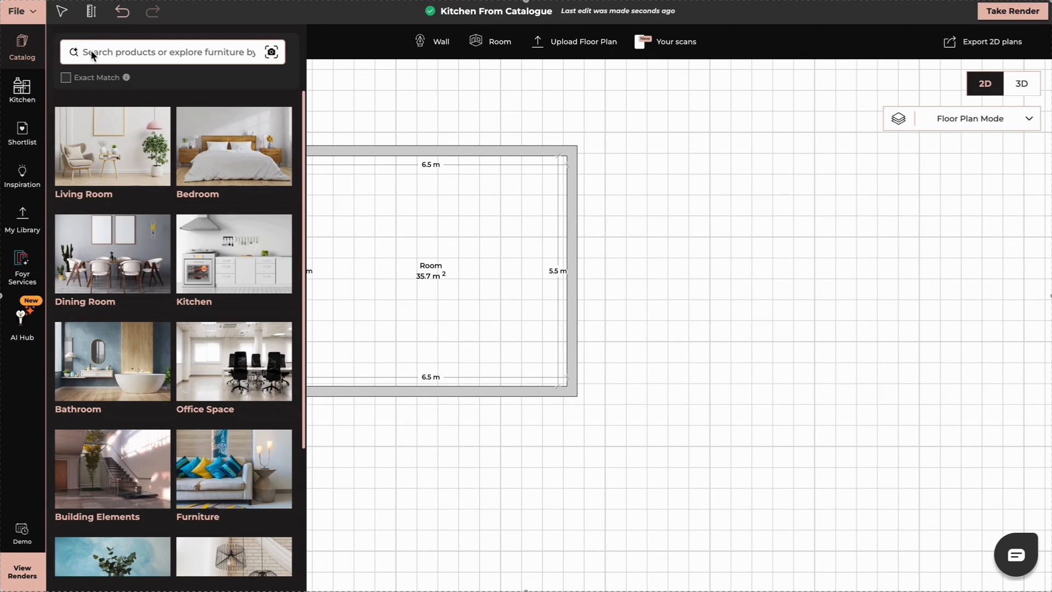
text(crittal window)
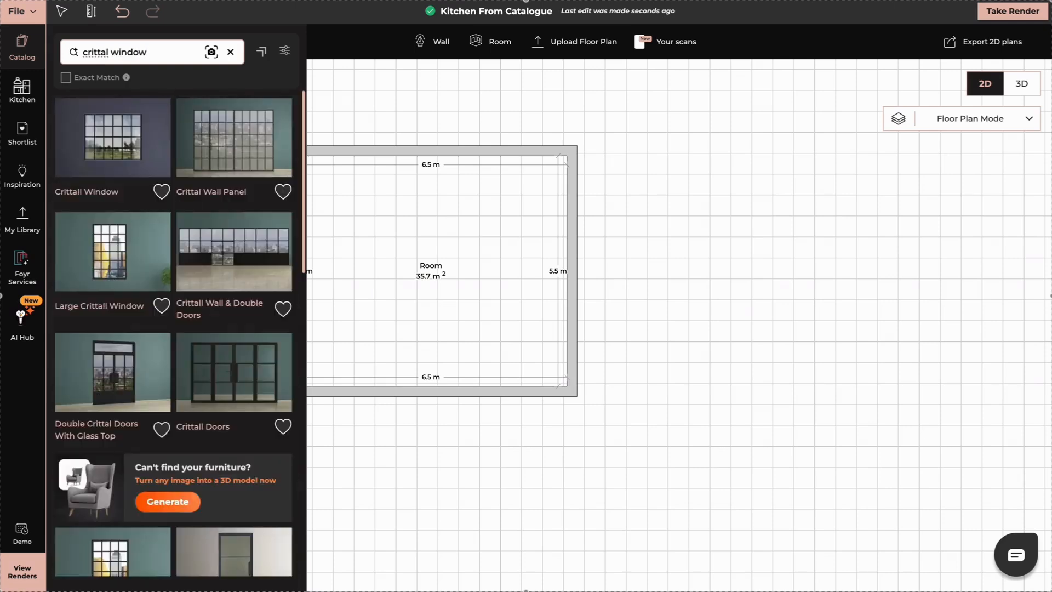
scroll(113, 165, down, 3)
scroll(112, 175, up, 1)
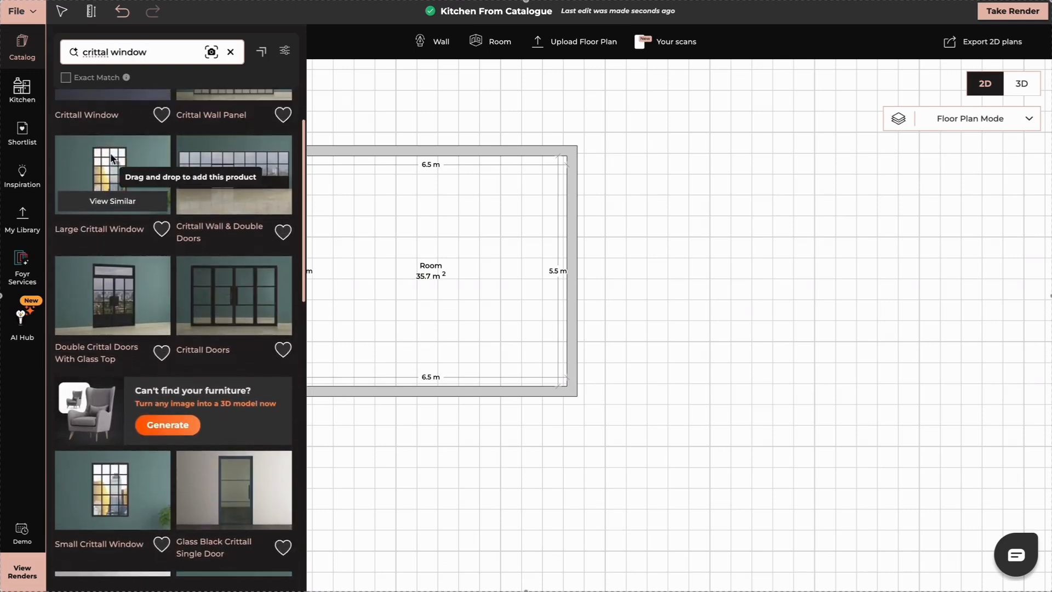
click(112, 178)
click(558, 266)
Step: Add a second Large Crittall Window to the room's upper wall and shift it to the wall's centre
click(131, 180)
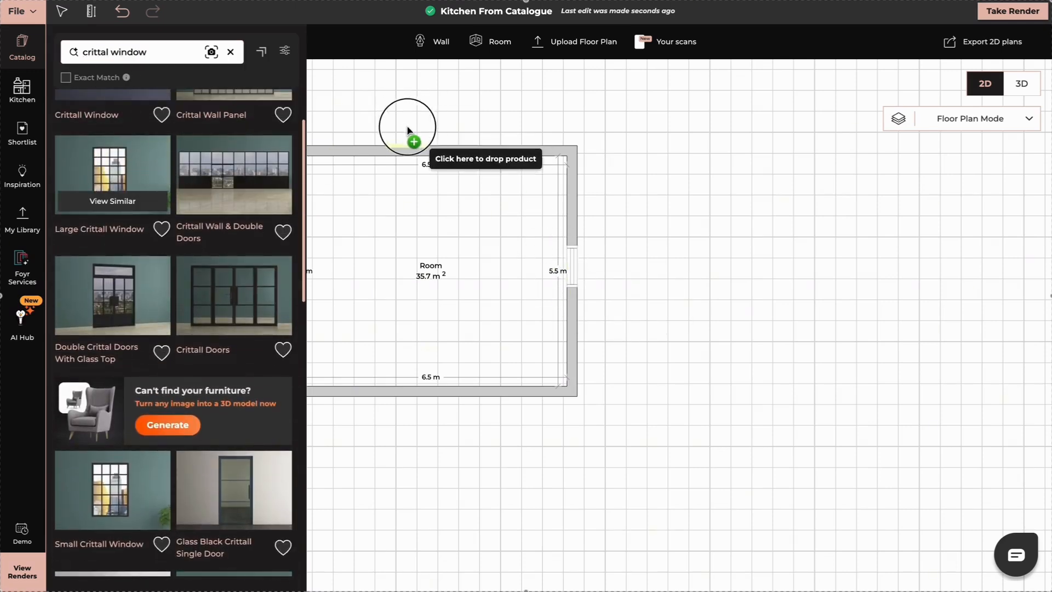
click(406, 126)
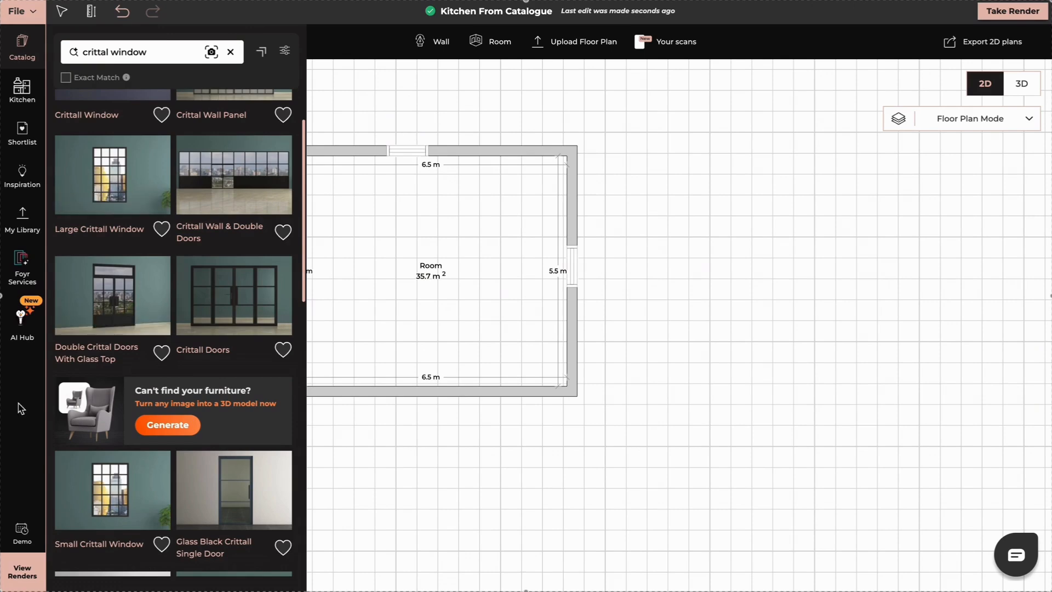
click(426, 156)
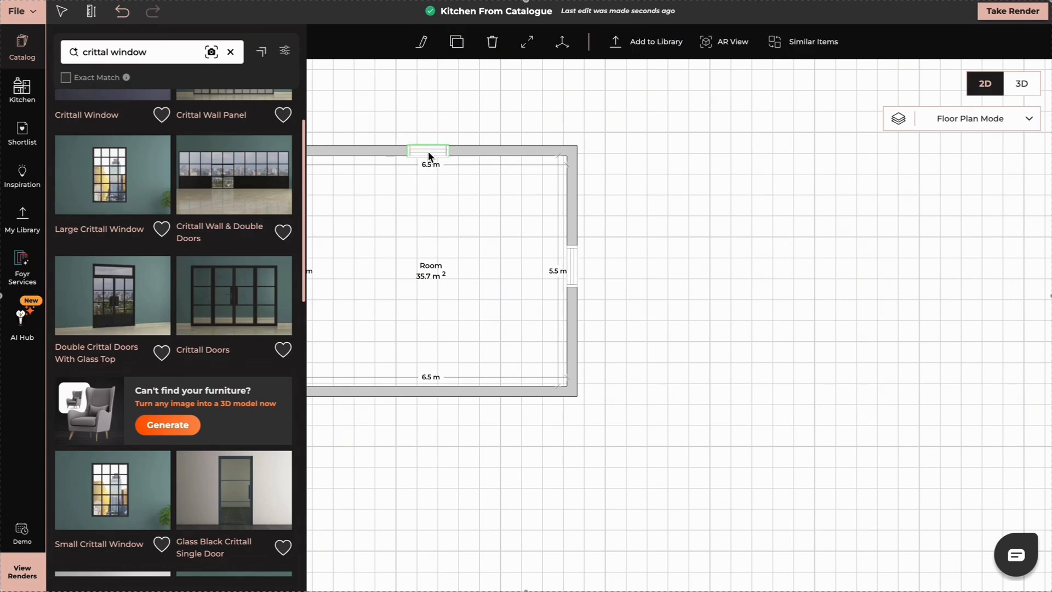
key(Escape)
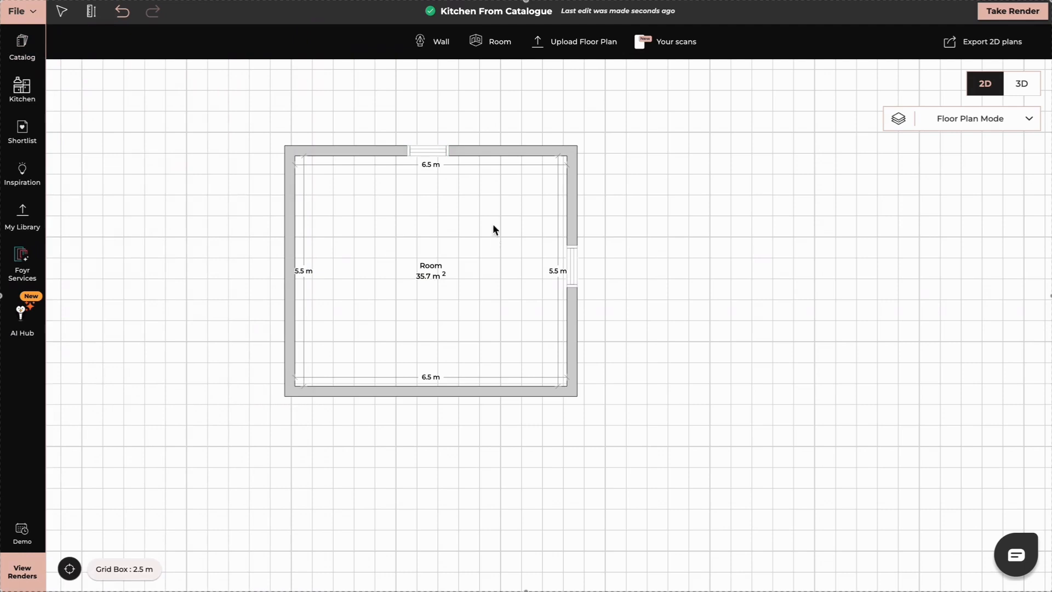
Step: Open the window in the upper wall for editing
click(430, 157)
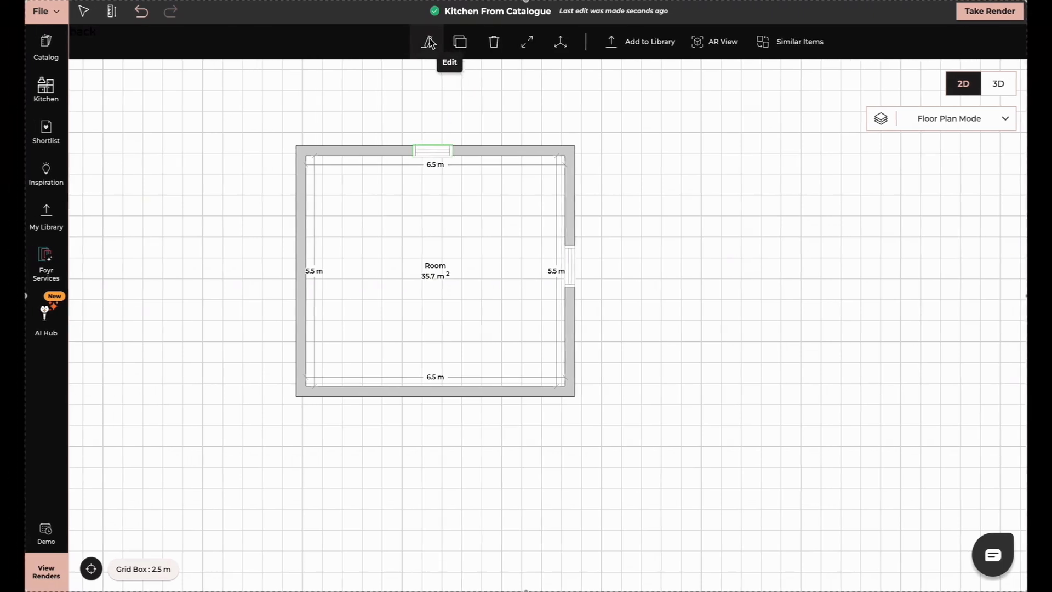
click(422, 41)
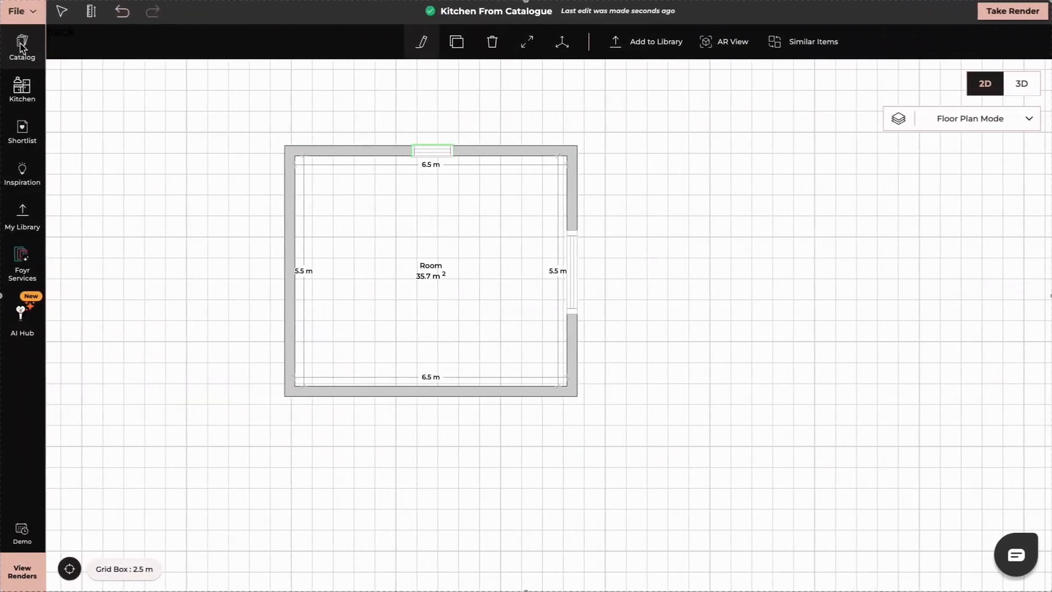
Step: Search the catalog for "double arch doors" and place the Arch Door in the middle of the room's left wall
click(320, 46)
key(BackSpace)
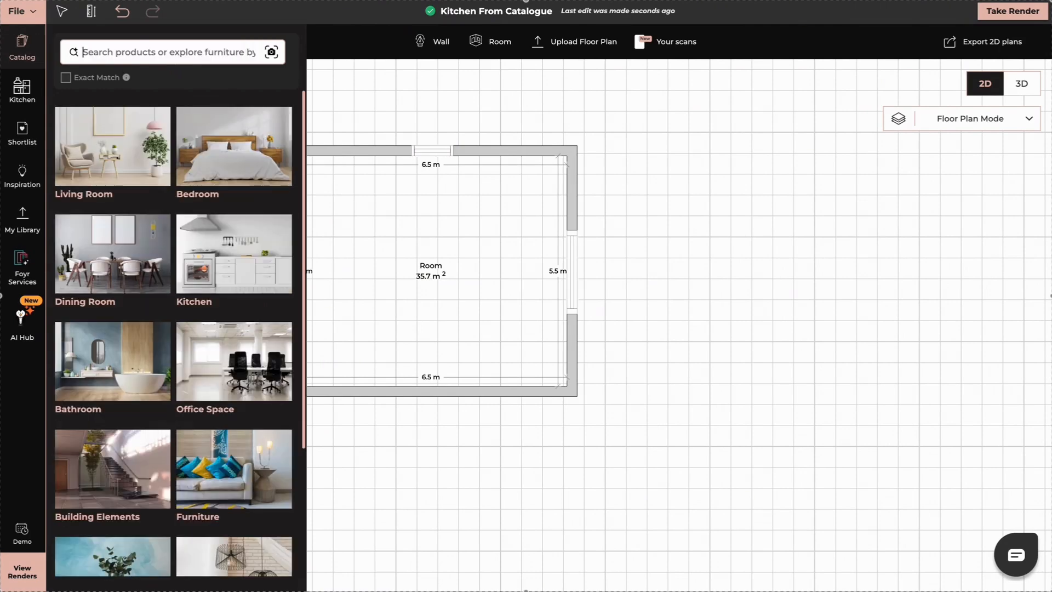
text(double arch doors)
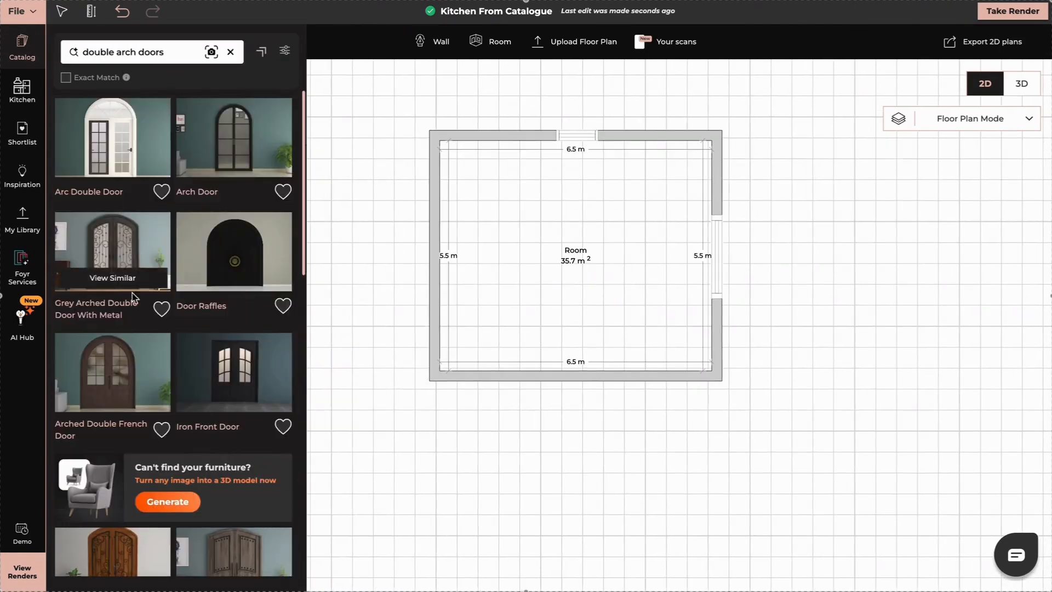
scroll(150, 356, down, 4)
scroll(149, 356, up, 4)
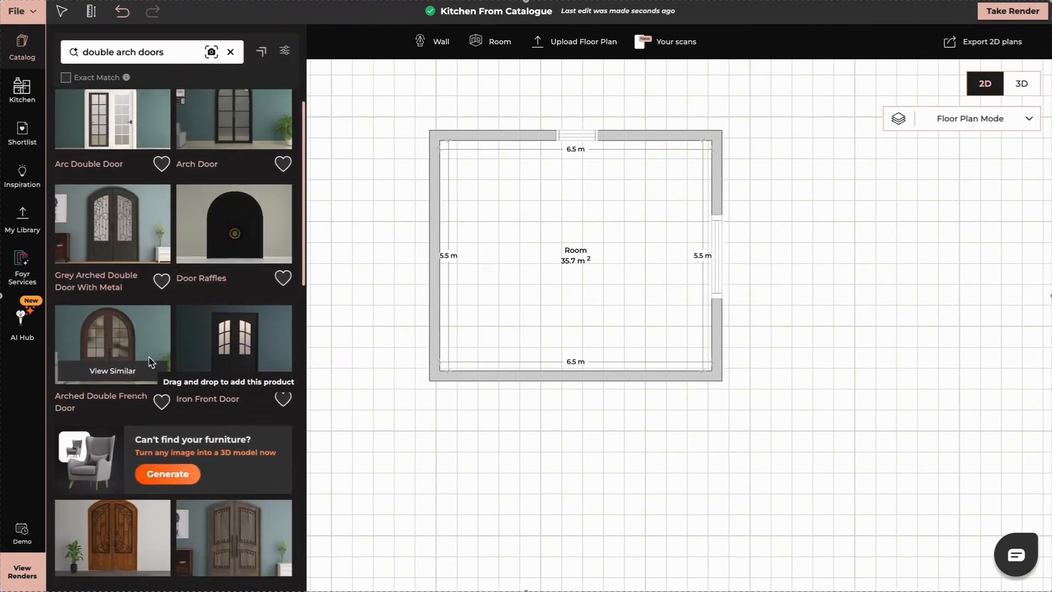
scroll(150, 356, down, 5)
scroll(149, 357, up, 5)
drag(239, 117, 434, 250)
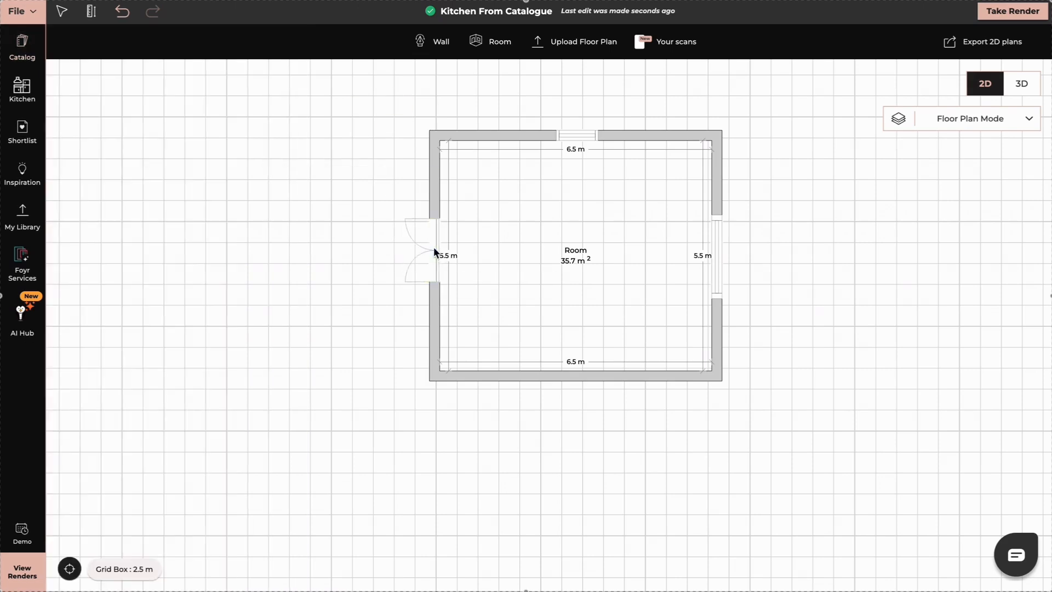
Step: Inspect the room's windows and arched door in 3D, and return to the 2D floor plan
click(1022, 83)
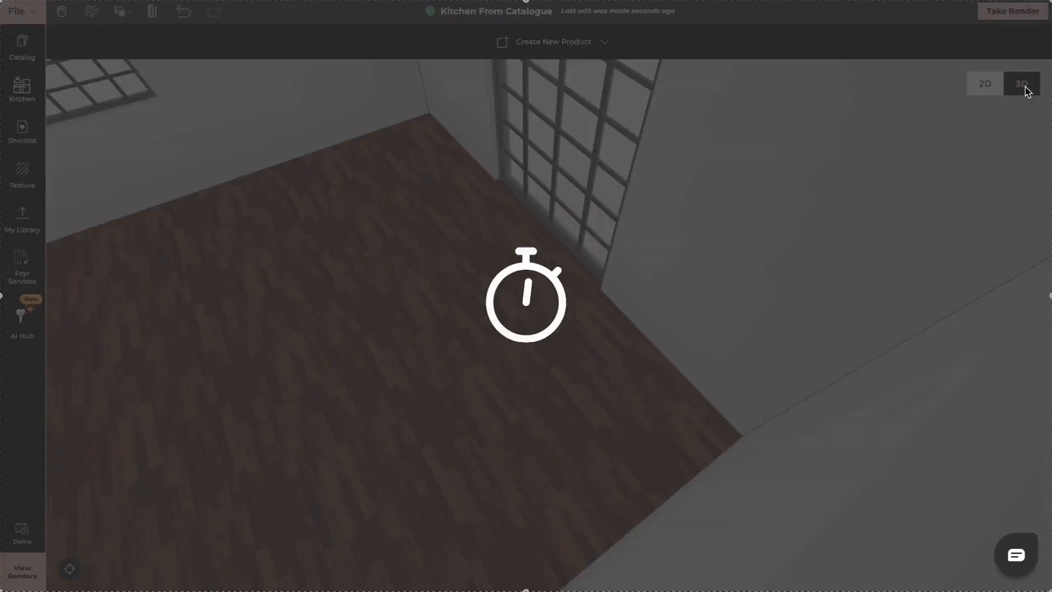
drag(525, 433, 519, 469)
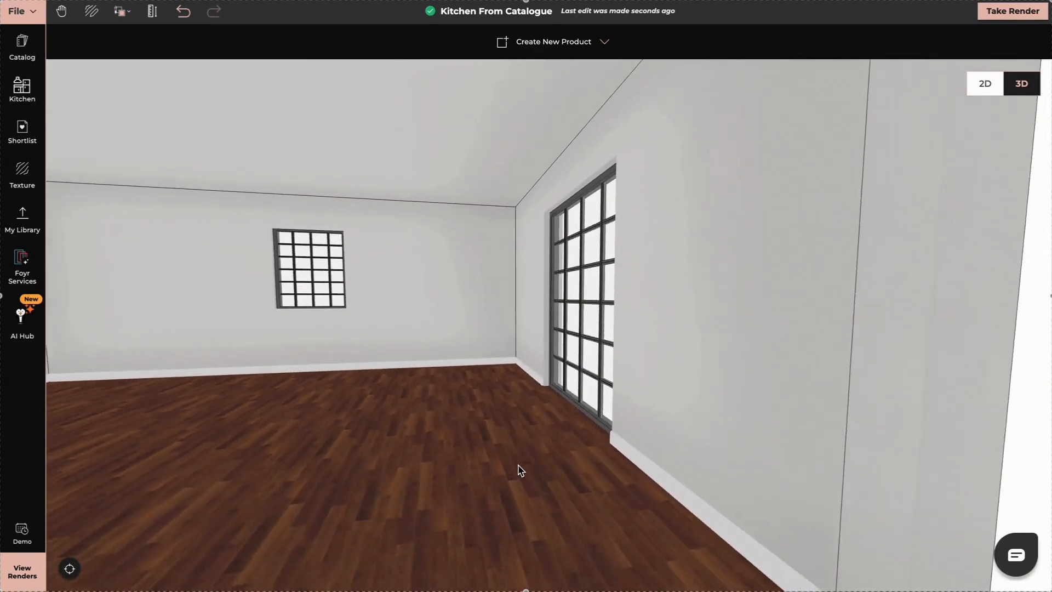
drag(413, 359, 610, 370)
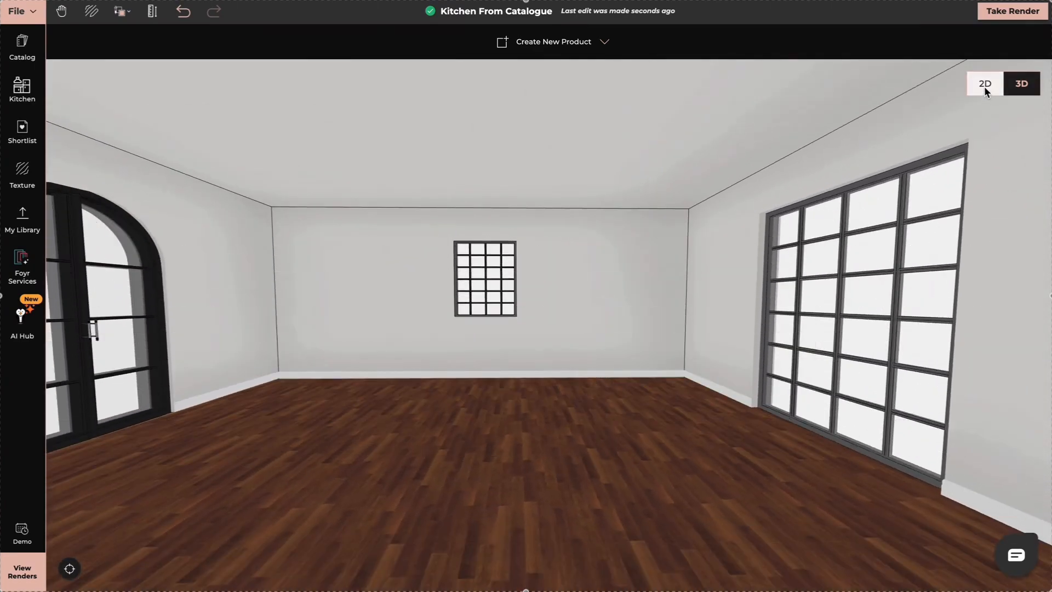
click(984, 85)
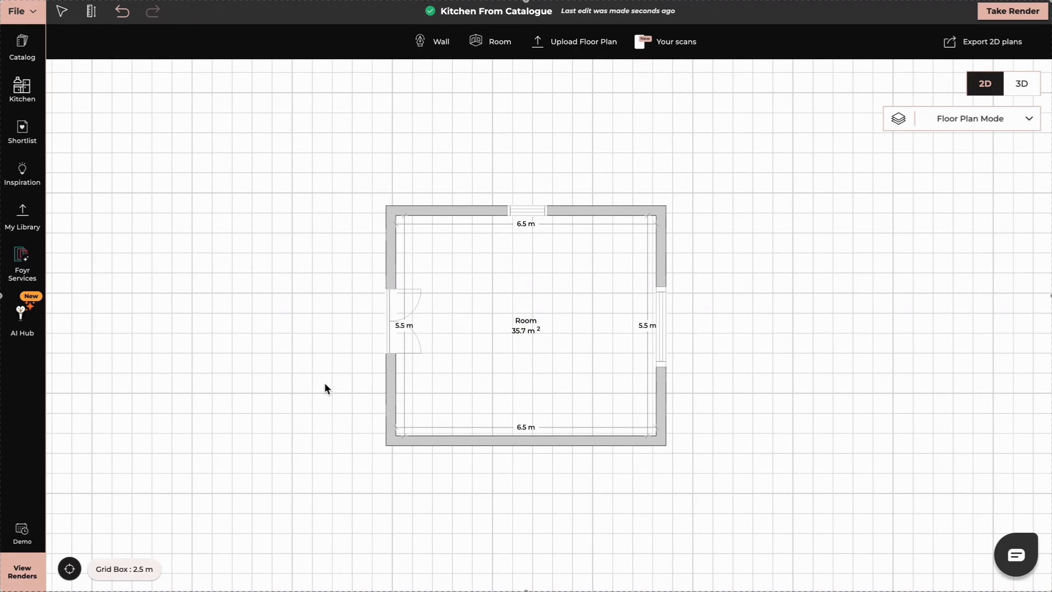
Step: Browse the kitchen cabinet styles and open the Shaker style's base units
click(23, 90)
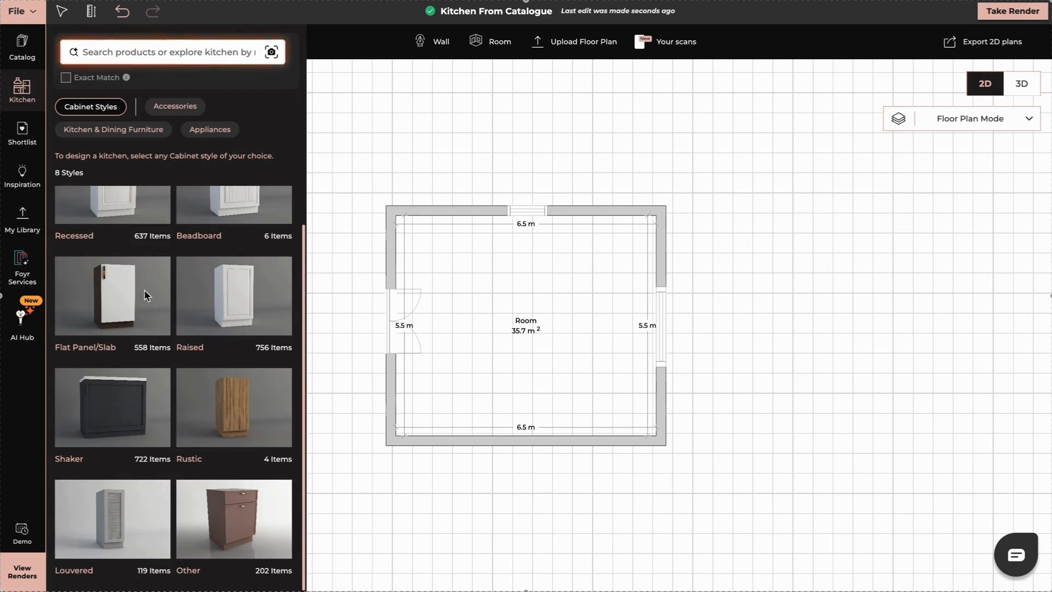
scroll(145, 294, up, 1)
scroll(147, 295, down, 1)
click(118, 403)
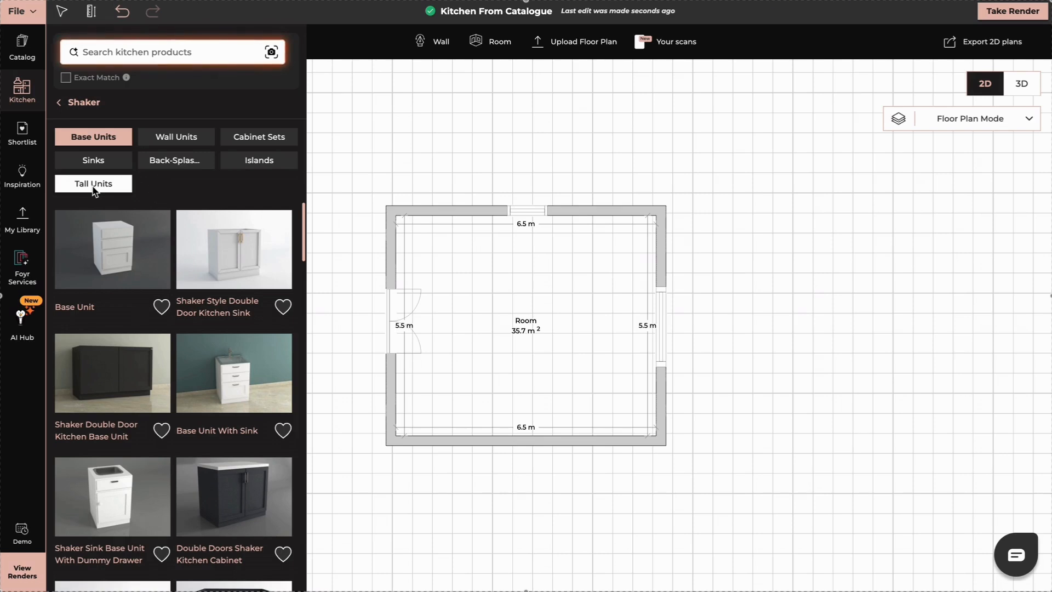
Step: Place a Flat Panel Farmhouse Base Sink Cabinet against the upper wall, centred below the window
scroll(162, 378, down, 4)
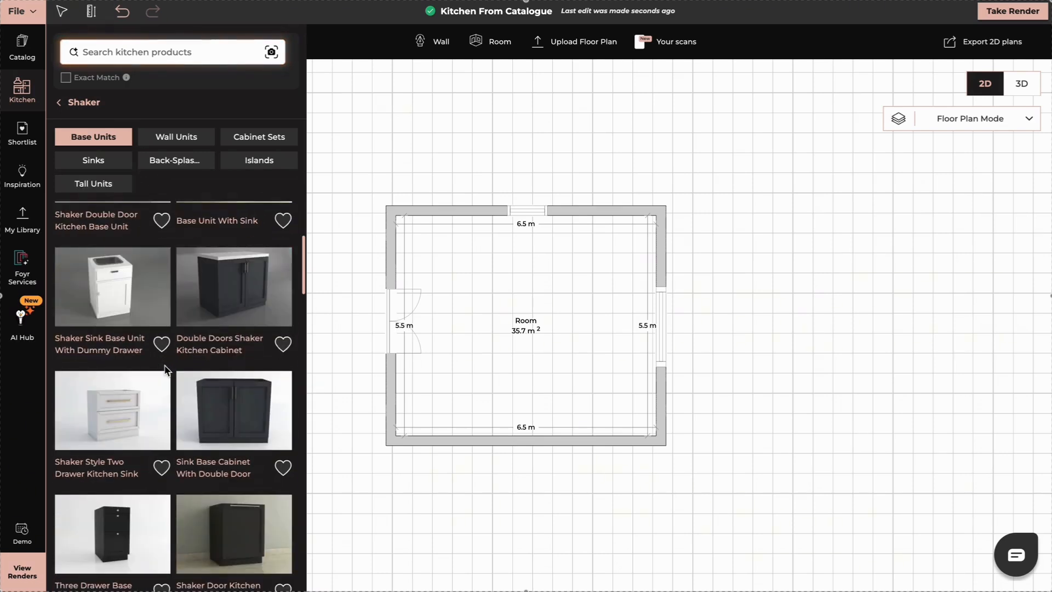
scroll(164, 369, down, 1)
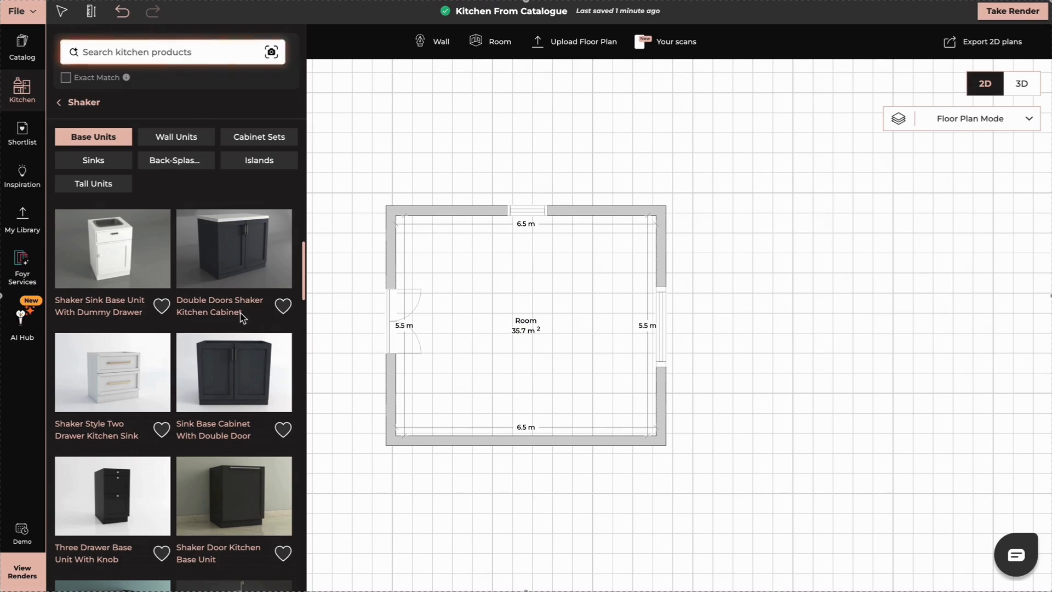
scroll(220, 426, down, 10)
scroll(219, 426, down, 10)
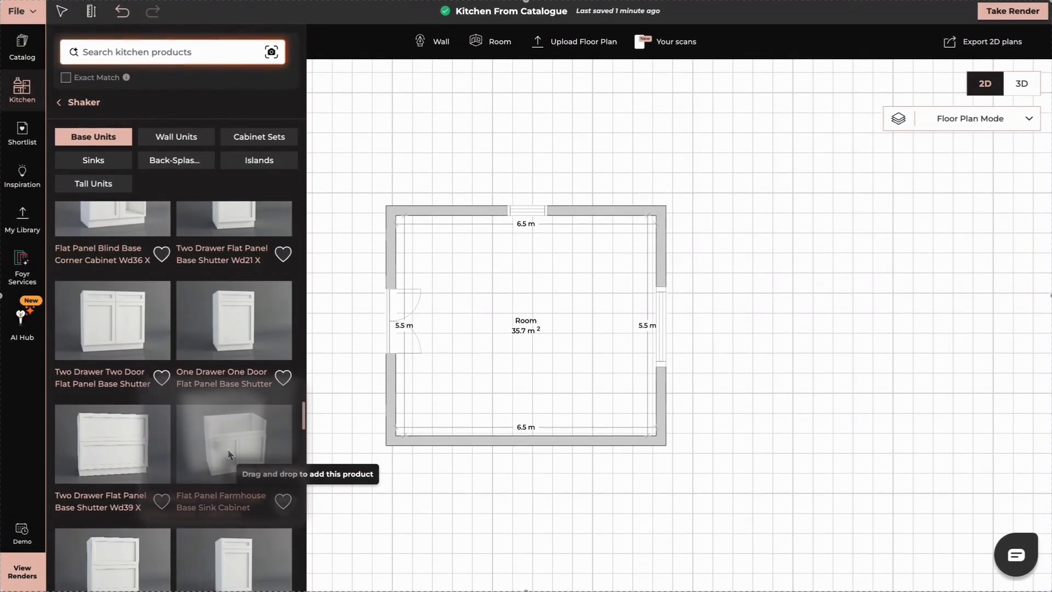
click(209, 434)
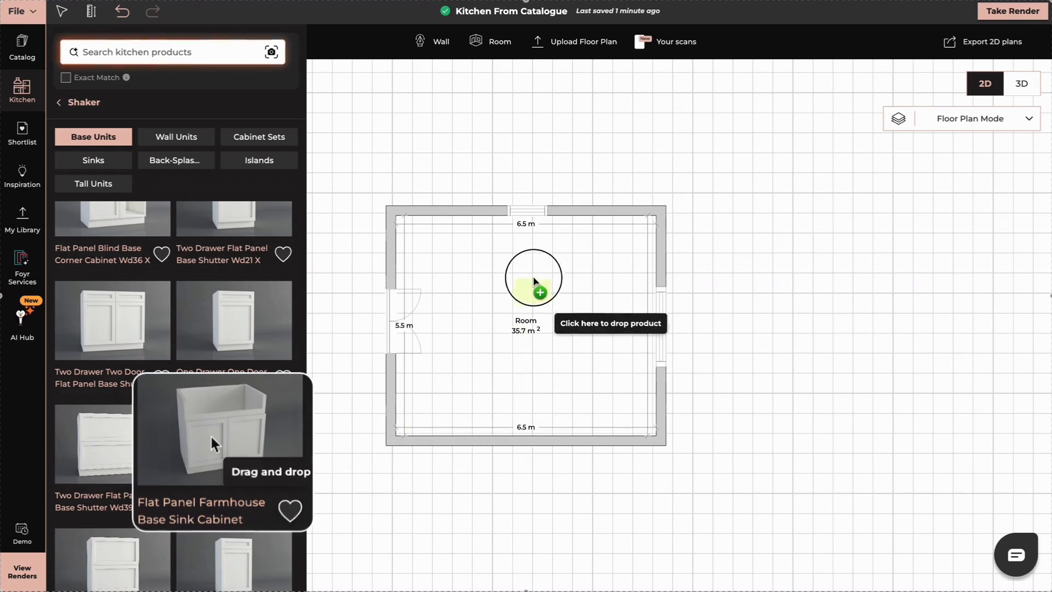
click(527, 234)
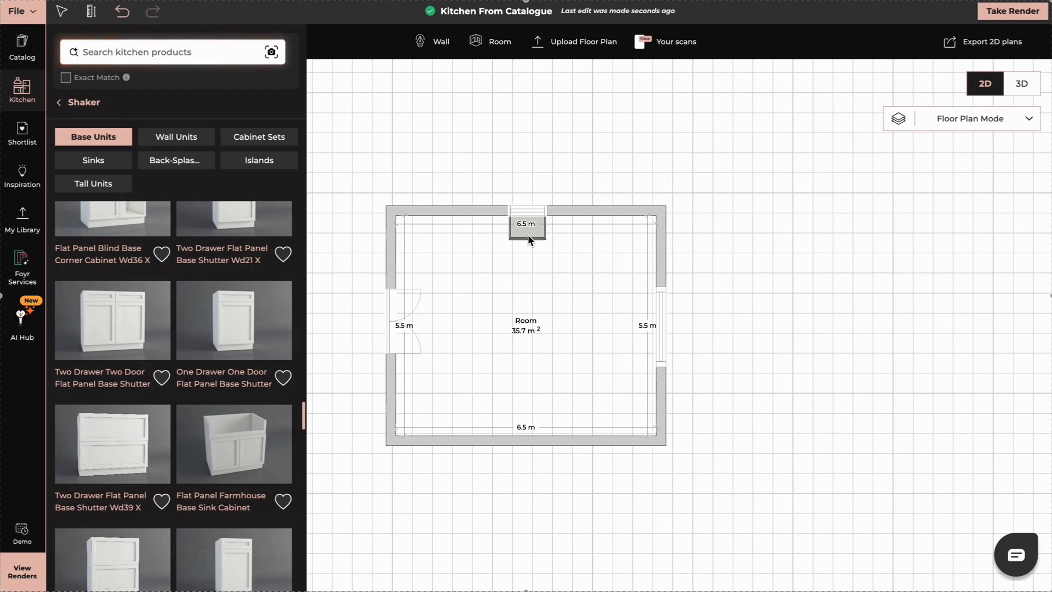
Step: Place a Flat Panel Single Shutter Base Cabinet against the upper wall, to the left of the farmhouse sink cabinet
scroll(210, 412, down, 2)
click(234, 335)
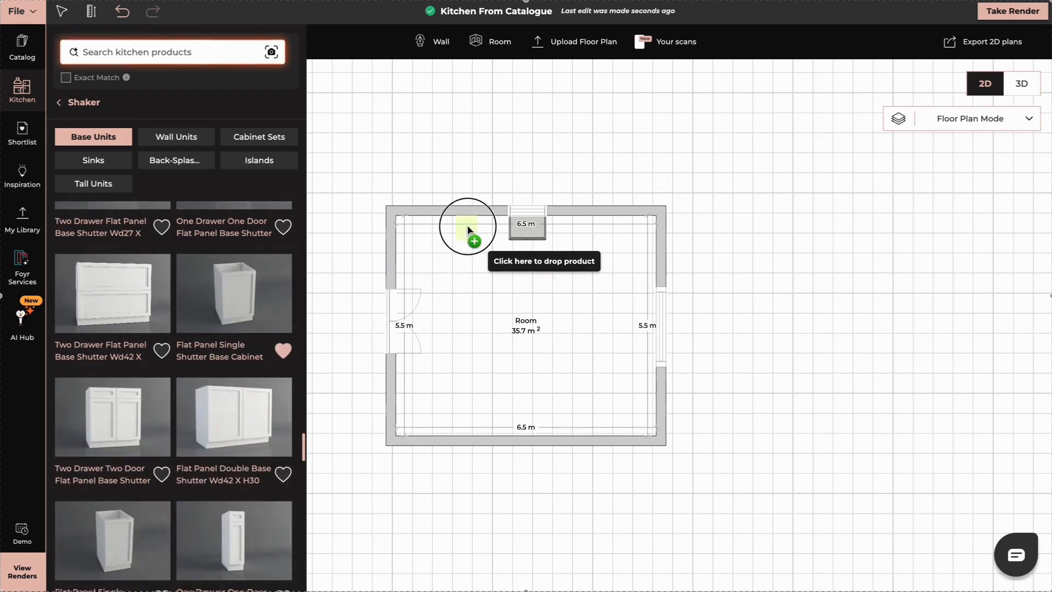
click(476, 228)
Step: Place a Flat Panel Sink Cabinet Base Unit Wd39 against the upper wall, between the single shutter cabinet and the left corner
scroll(217, 381, down, 1)
scroll(217, 381, down, 2)
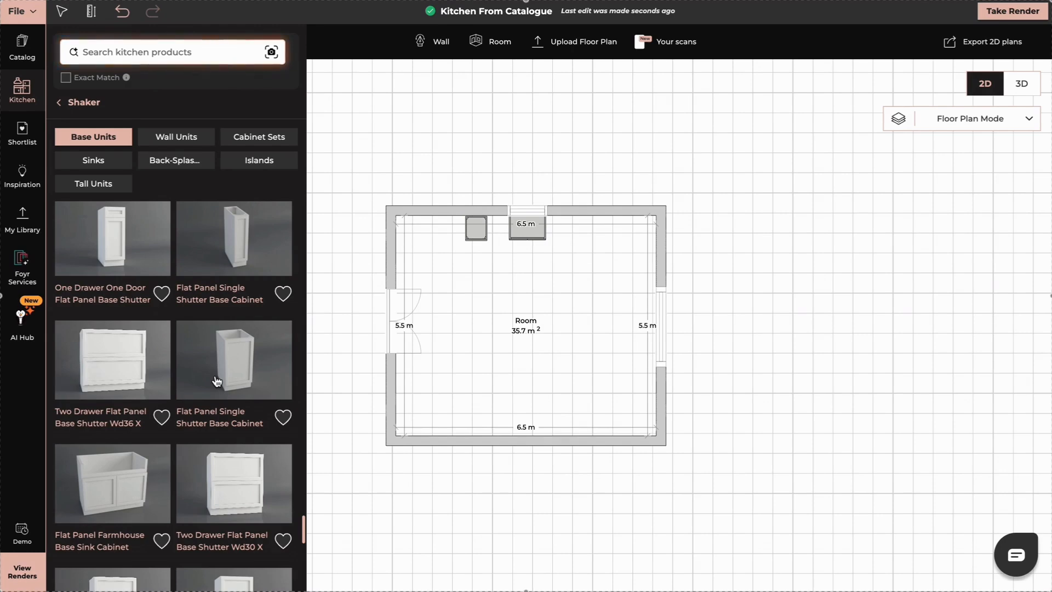
scroll(218, 381, down, 2)
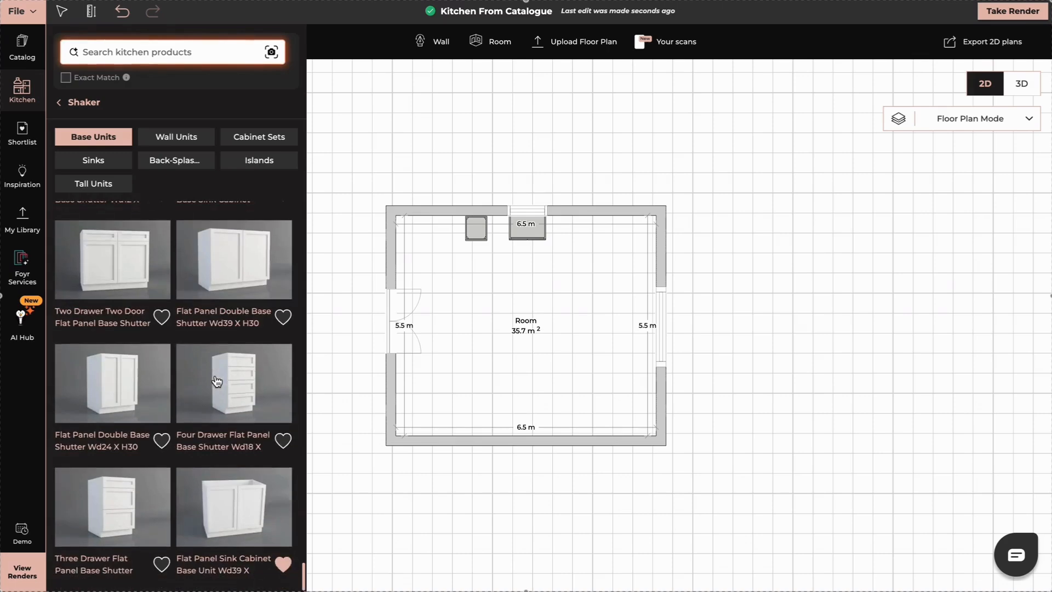
scroll(217, 381, down, 2)
scroll(217, 381, up, 2)
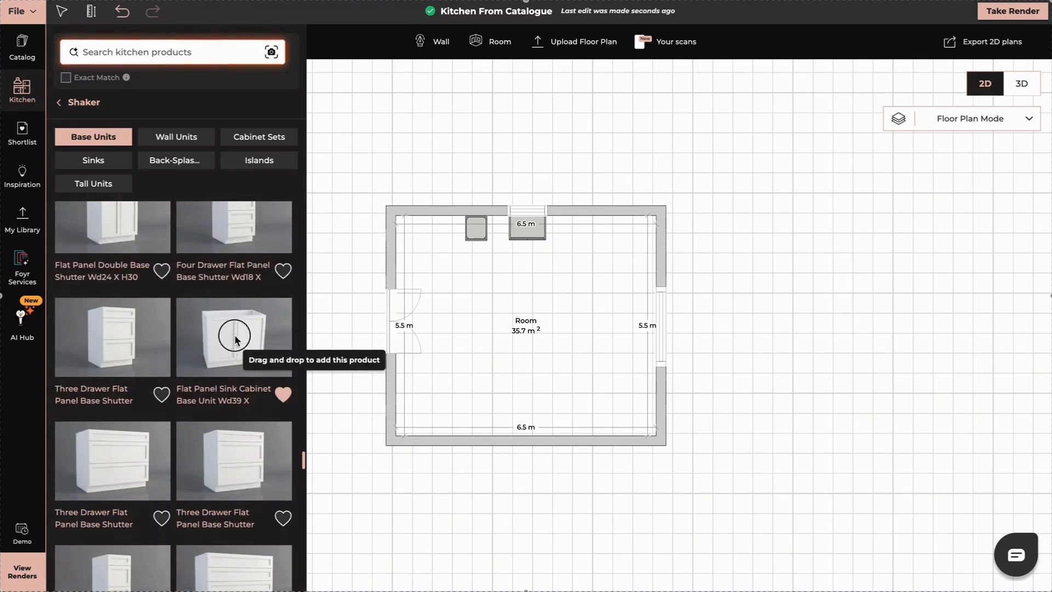
click(235, 335)
click(438, 229)
Step: Place base units, including a 2 Drawer Base Unit, along the upper wall to the right of the farmhouse sink cabinet
click(202, 439)
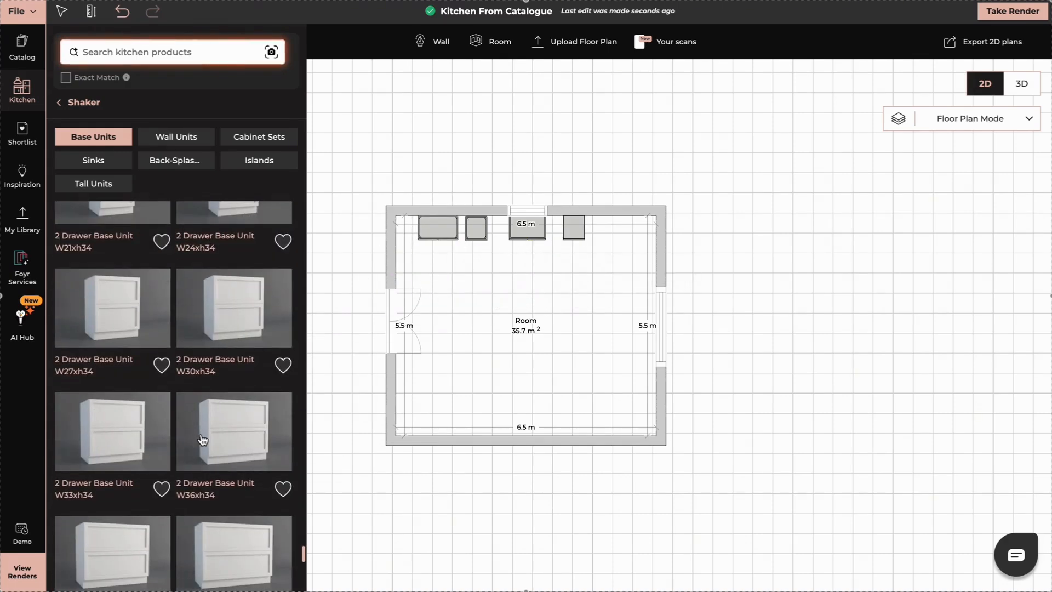
click(607, 225)
Step: Place a 4 Drawer Base Unit Without Skirting against the upper wall, between the 2 Drawer Base Unit and the right corner
scroll(202, 383, down, 3)
scroll(202, 383, up, 1)
click(202, 383)
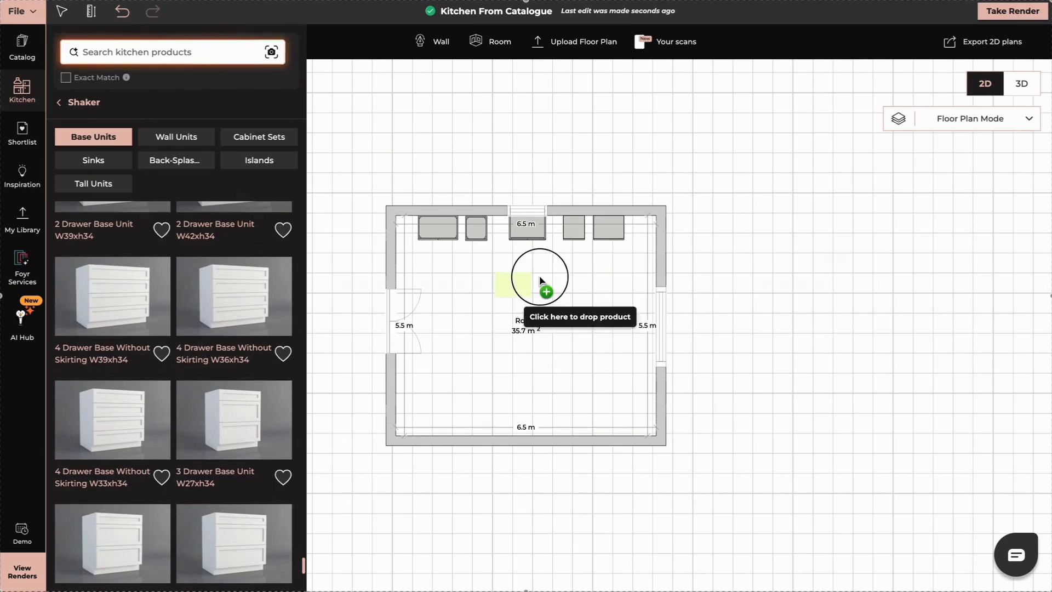
click(620, 231)
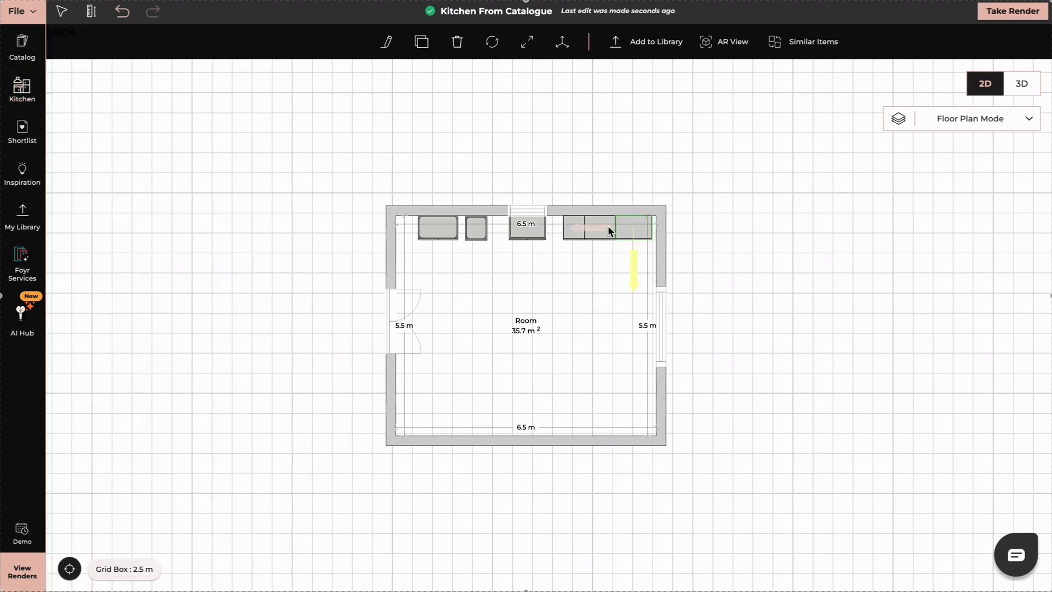
Step: Switch to the 3D view and widen the farmhouse sink cabinet below the window
click(1021, 83)
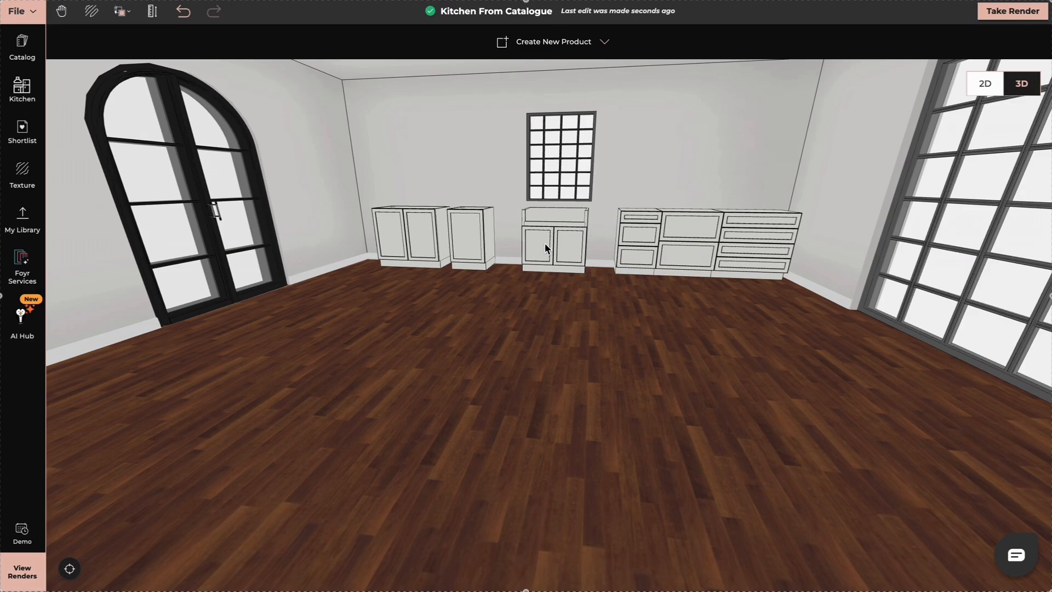
click(617, 196)
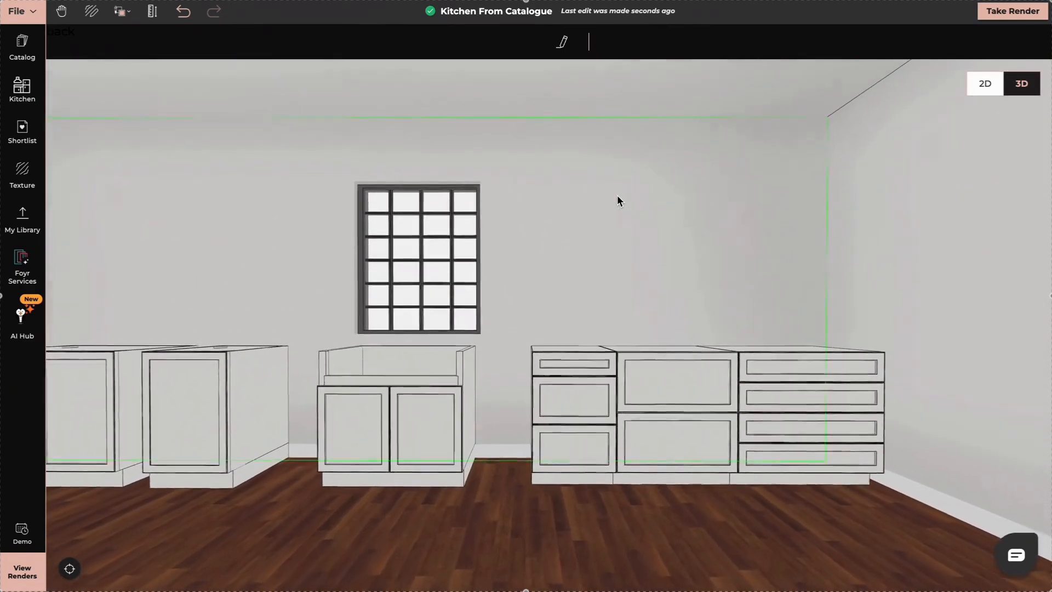
click(24, 427)
drag(548, 253, 622, 280)
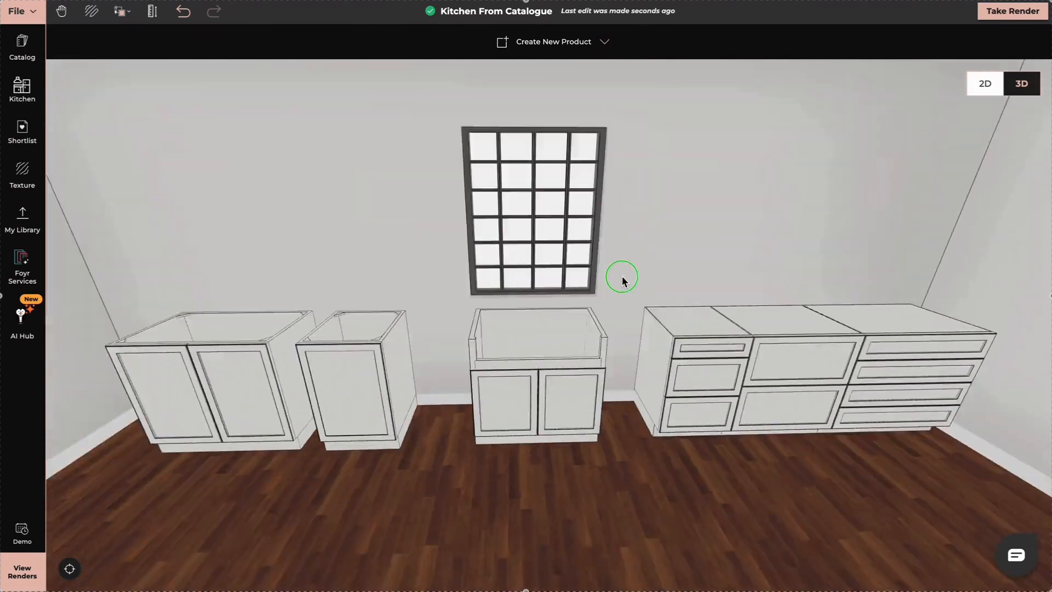
click(537, 424)
click(387, 41)
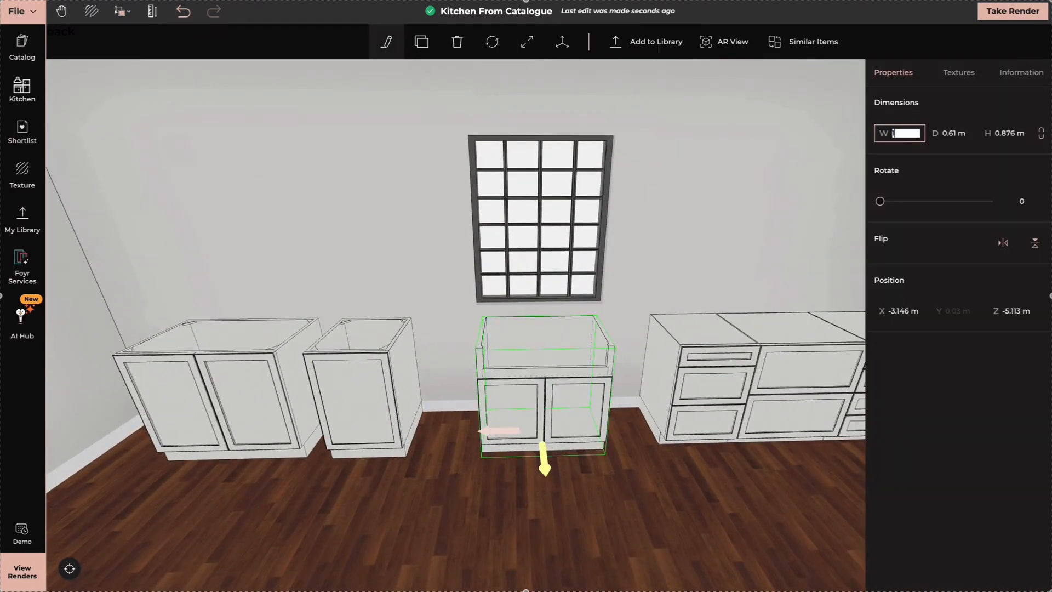
mouse_move(645, 331)
mouse_down()
mouse_move(736, 336)
mouse_move(642, 321)
mouse_up()
click(594, 440)
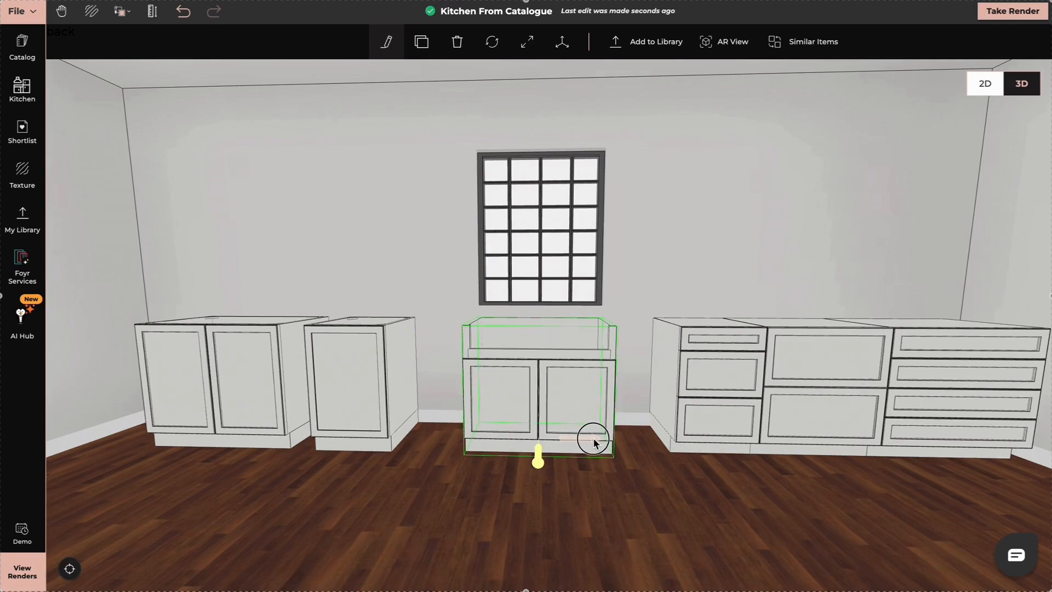
Step: Slide the single shutter cabinet against the sink cabinet's left side and pull the three-drawer unit away from the wall
click(382, 410)
drag(453, 437, 505, 438)
drag(478, 535, 511, 475)
click(689, 391)
drag(697, 471, 725, 576)
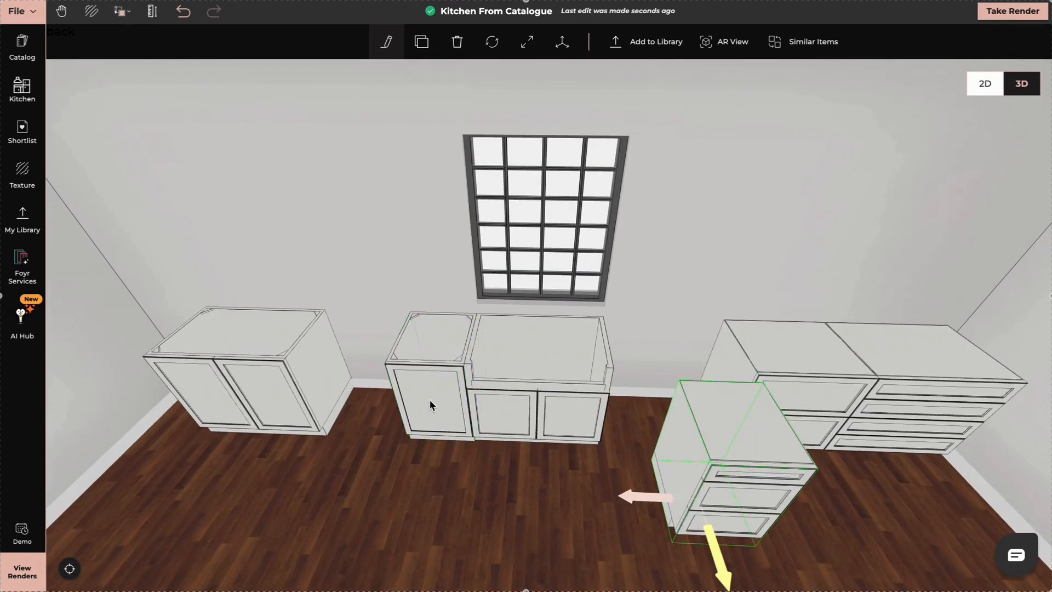
Step: Duplicate the single shutter cabinet onto the right side of the sink cabinet and move the three-drawer unit further into the room
click(429, 396)
click(386, 41)
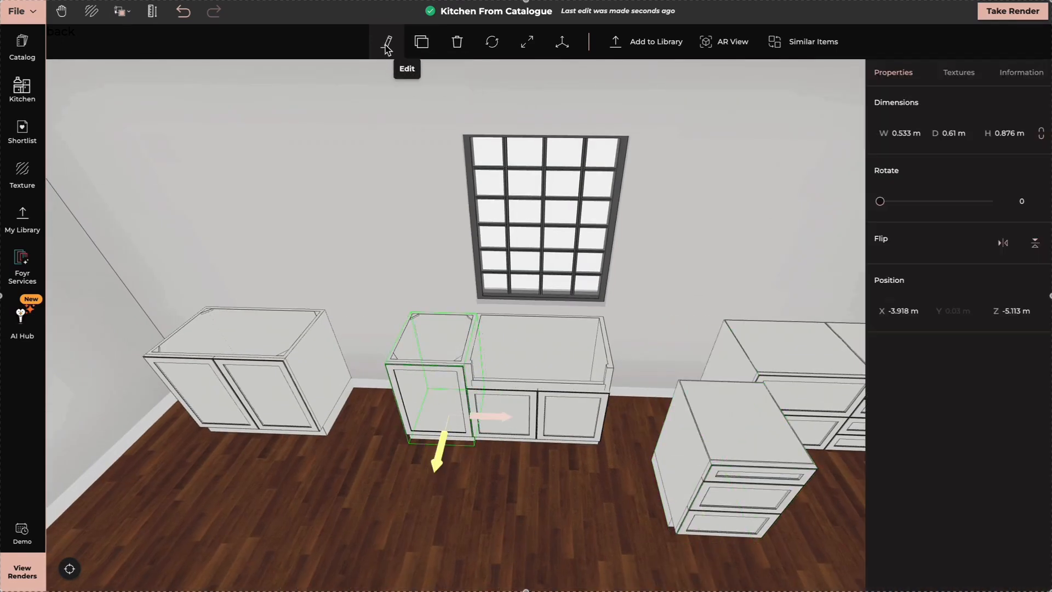
click(422, 41)
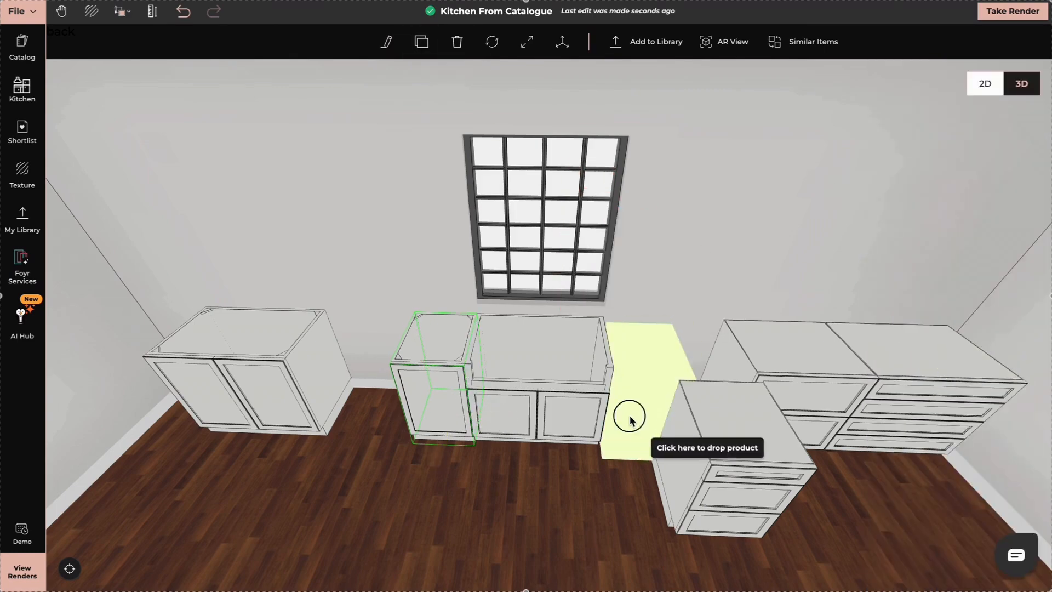
click(594, 434)
drag(751, 484, 790, 562)
click(761, 461)
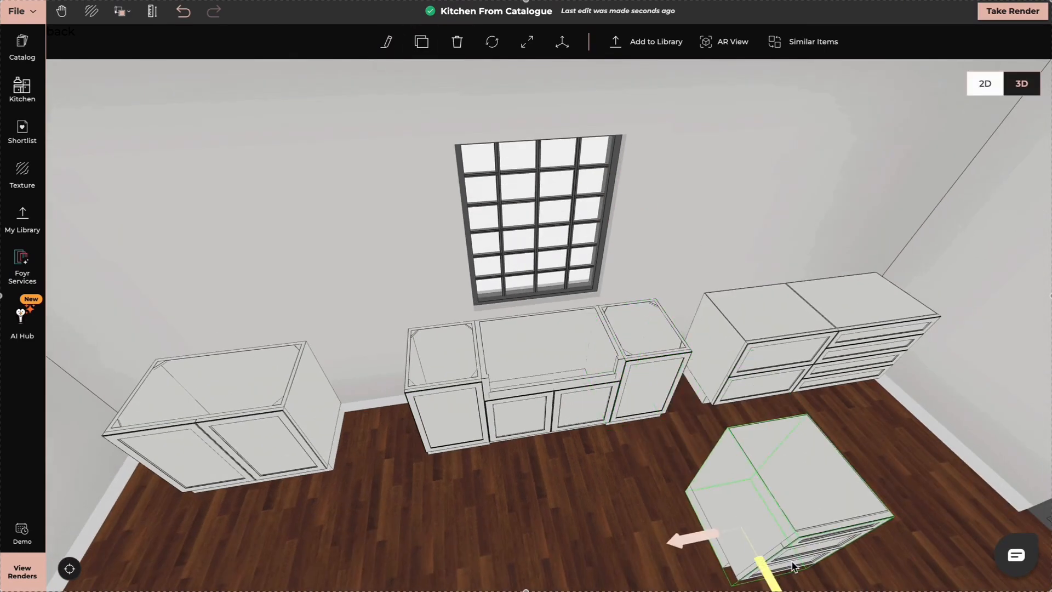
Step: Set the two-drawer unit's width to 0.75 m and slide it against the single shutter cabinet right of the sink cabinet
click(773, 344)
drag(692, 392, 647, 392)
click(386, 42)
click(907, 134)
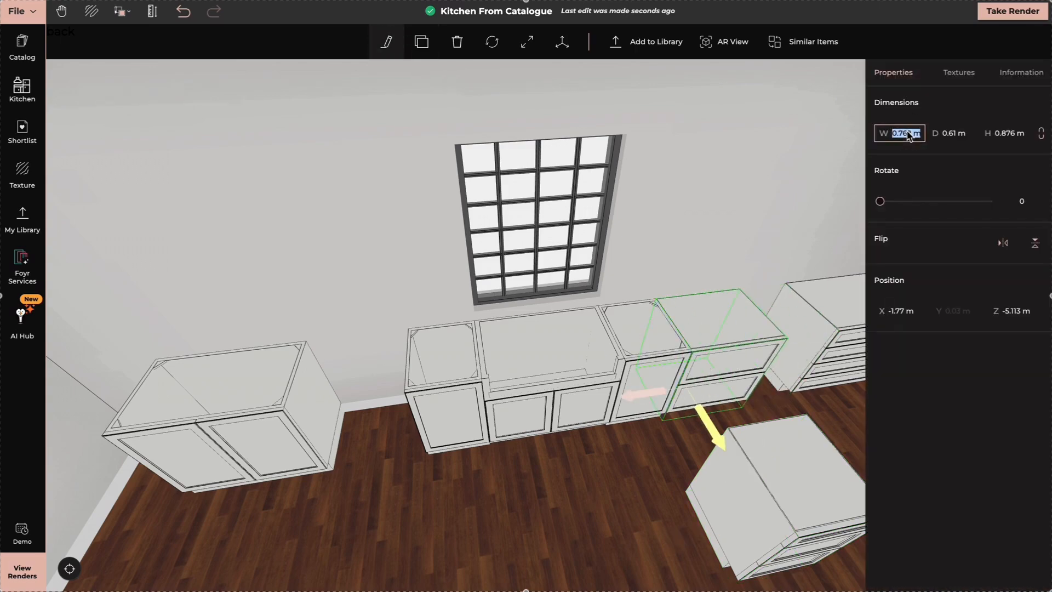
text(0.75)
key(Return)
drag(664, 392, 660, 392)
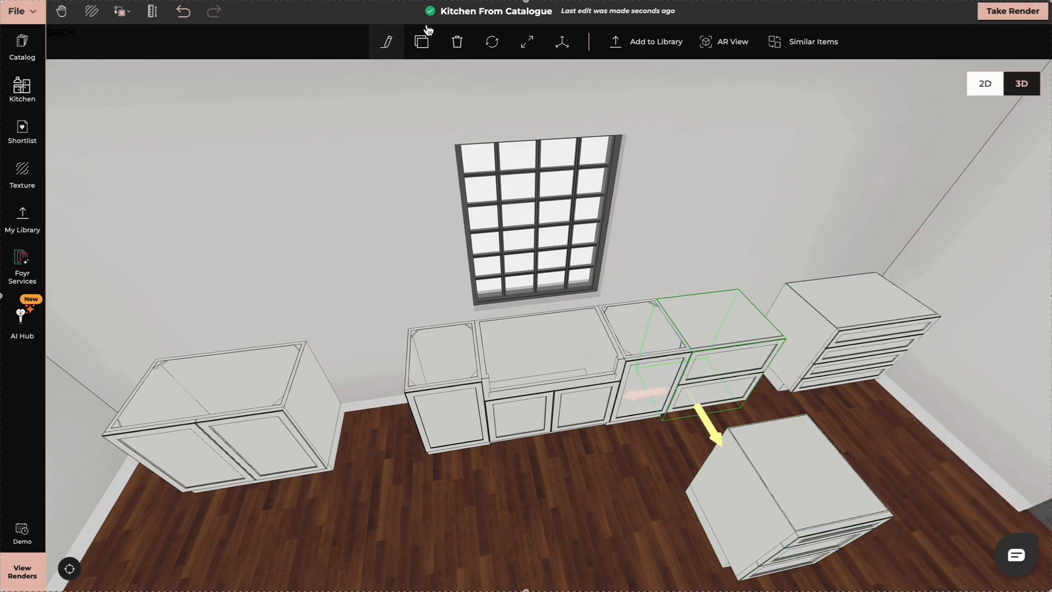
Step: Duplicate the two-drawer unit into the gap between the double-door cabinet and the single shutter cabinet on the left
click(422, 40)
click(372, 498)
drag(373, 498, 377, 476)
drag(424, 426, 426, 425)
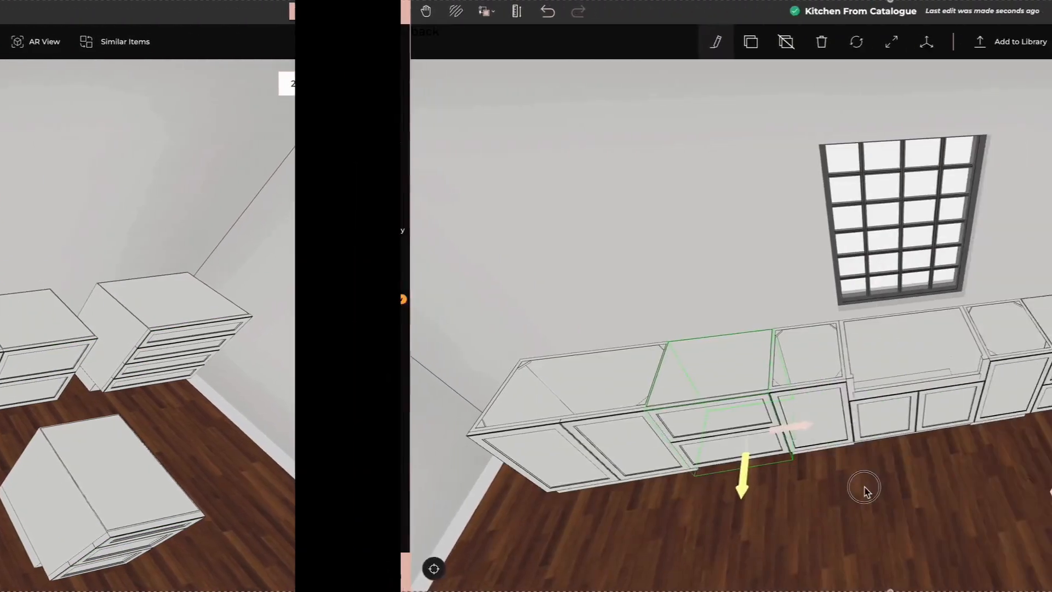
drag(864, 487, 603, 368)
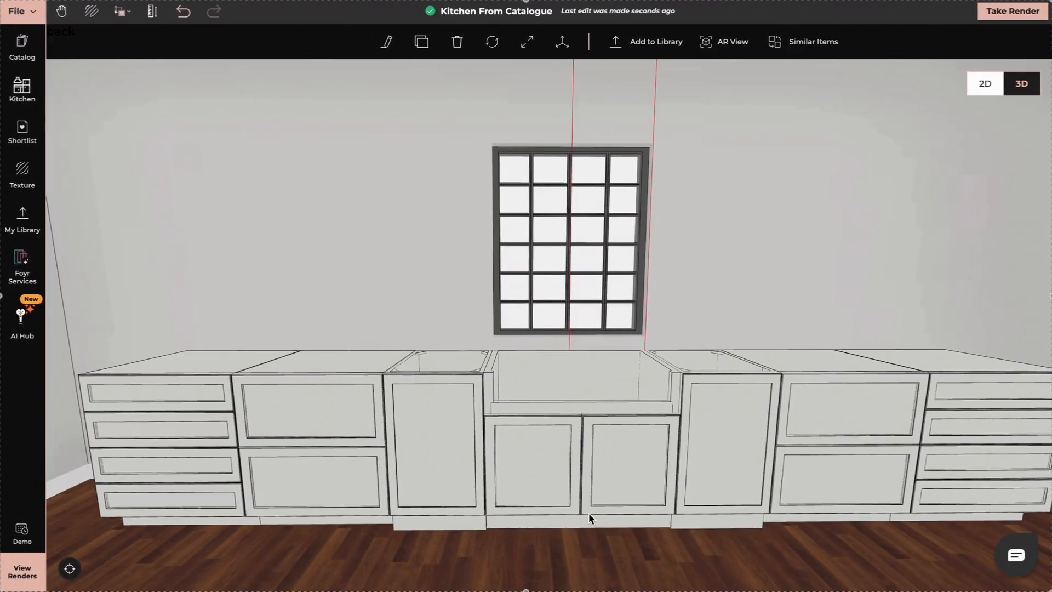
Step: Add a six-burner kitchen range from the catalogue near the left corner and slide the left four-drawer unit towards the side wall
click(22, 47)
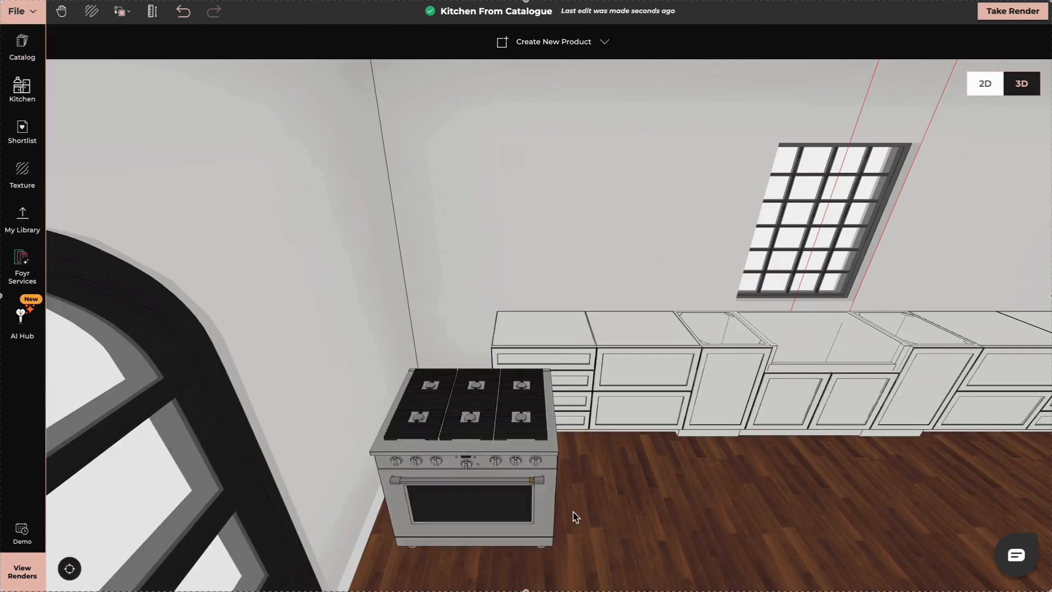
drag(574, 516, 377, 347)
click(378, 349)
drag(447, 396, 352, 395)
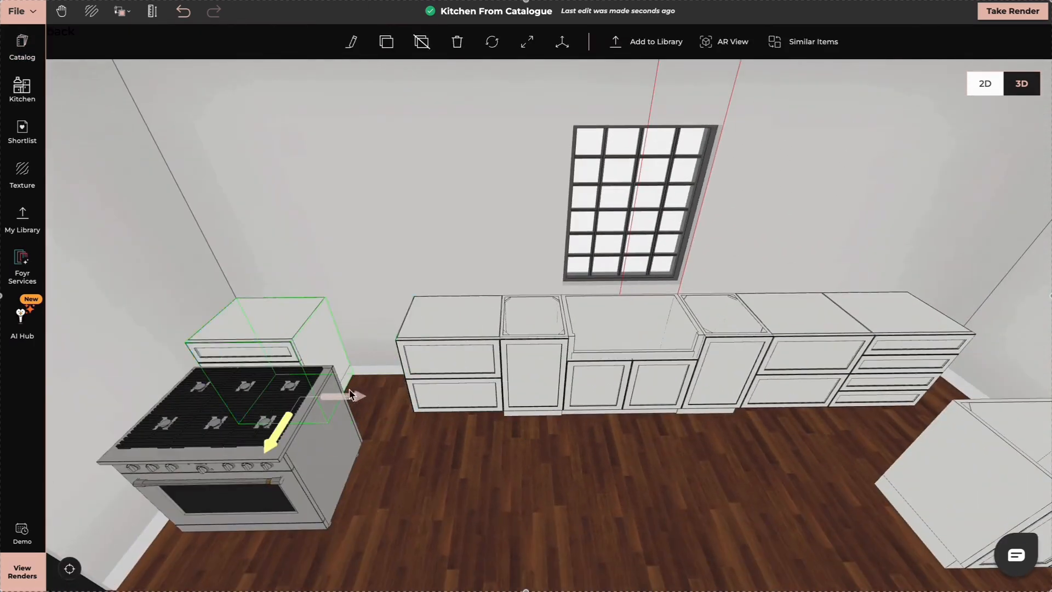
Step: Pull the left two-drawer unit out of the cabinet run and move it into the room in front of the sink cabinet
click(444, 359)
drag(447, 442, 441, 567)
drag(509, 492, 688, 488)
Step: Move the kitchen range back against the window wall, directly beside the four-drawer unit in the left corner
click(298, 425)
drag(318, 495, 461, 496)
drag(371, 548, 404, 437)
mouse_move(476, 399)
mouse_down()
mouse_move(446, 399)
mouse_move(457, 400)
mouse_up()
drag(474, 483, 584, 514)
click(379, 379)
drag(385, 435, 386, 434)
drag(726, 421, 614, 438)
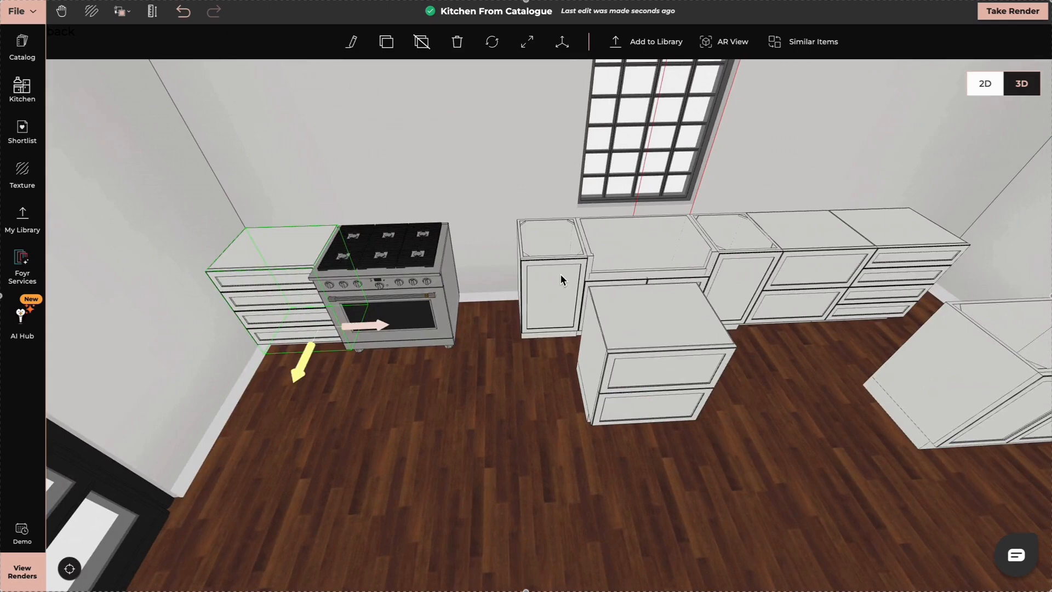
Step: Delete the single shutter cabinet left of the sink cabinet and the two-drawer unit standing in the room
click(561, 278)
key(Delete)
click(655, 356)
key(Delete)
Step: Move the double-door cabinet between the range and the farmhouse sink cabinet and resize it to fill the gap
click(938, 436)
drag(938, 435, 458, 289)
click(390, 44)
click(419, 291)
click(527, 42)
click(512, 287)
click(389, 43)
click(490, 323)
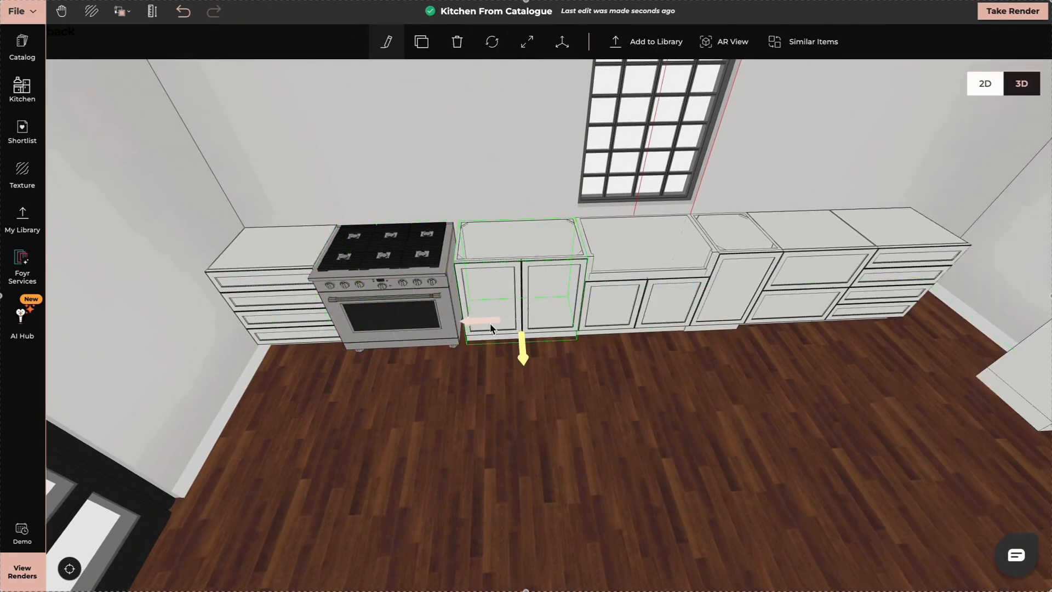
drag(490, 324, 465, 486)
click(465, 486)
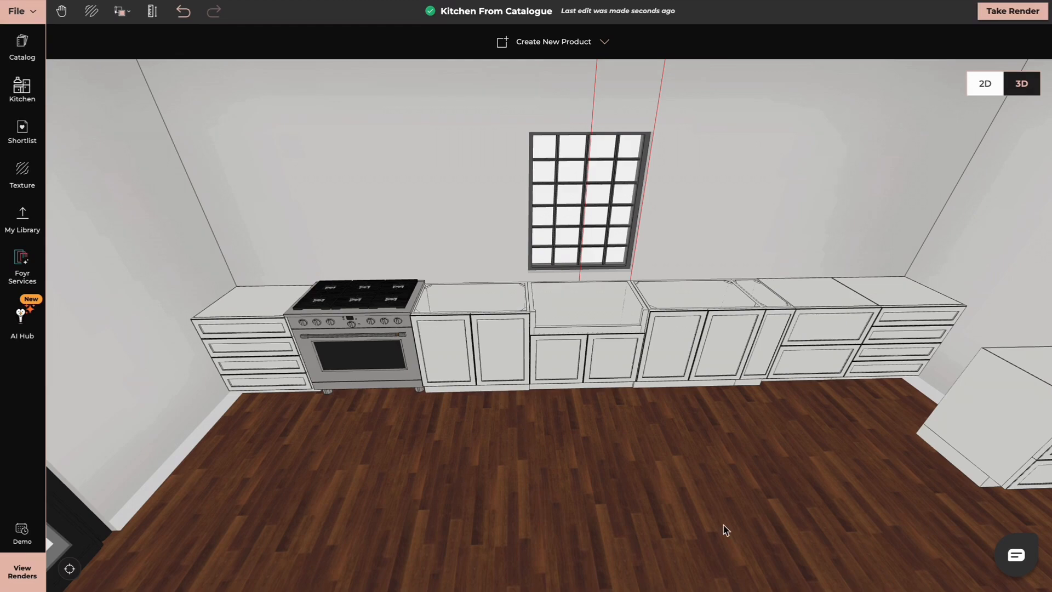
Step: Search the catalogue for "kitchen worktop" and place the Rectangular Granite Kitchen Worktop on the base cabinets against the window wall
drag(705, 463, 705, 478)
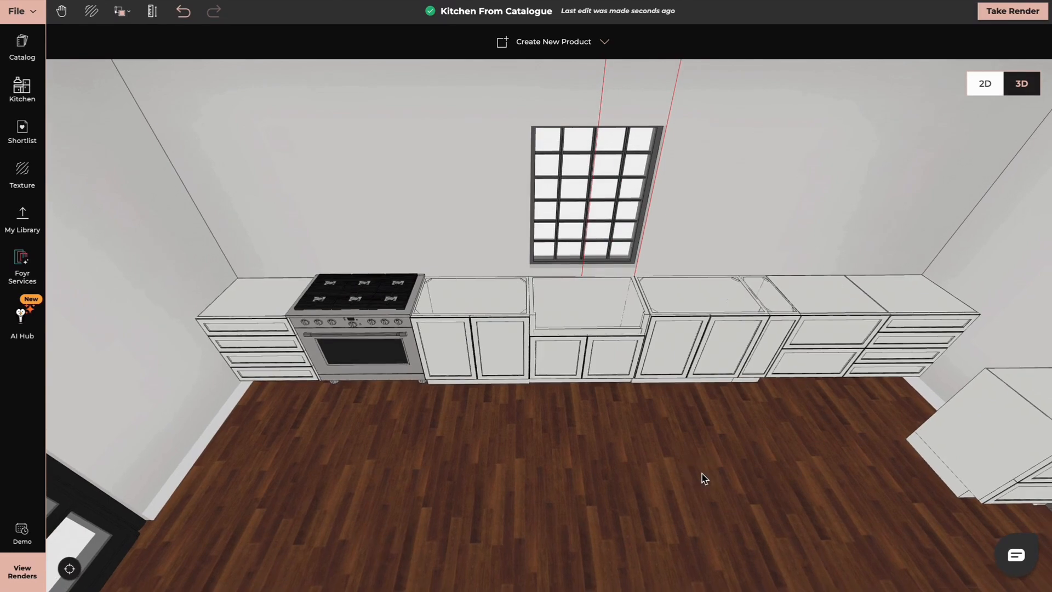
click(22, 48)
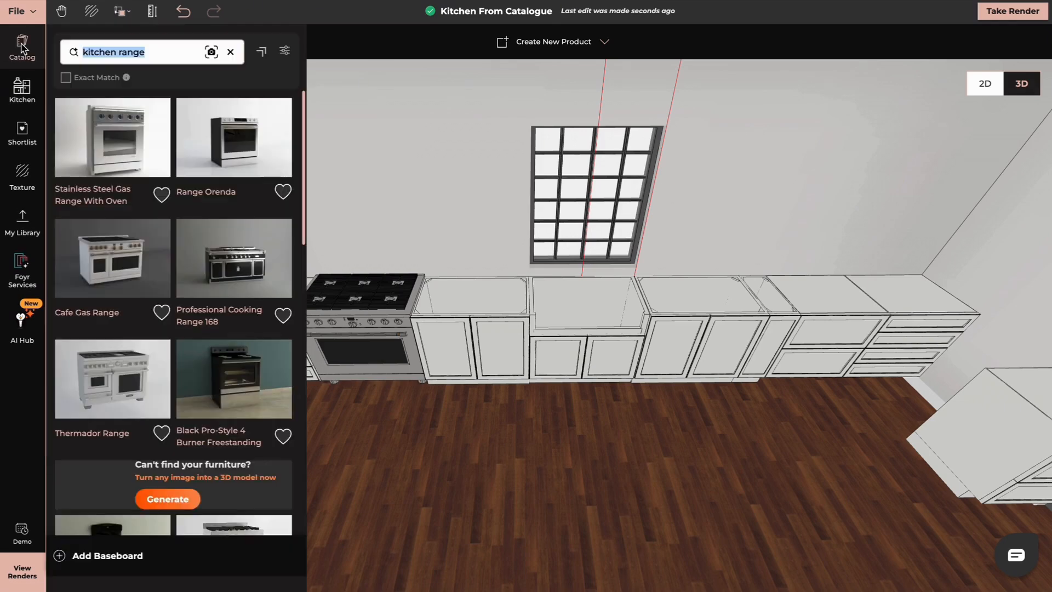
click(160, 45)
key(BackSpace)
key(BackSpace)
key(BackSpace)
key(BackSpace)
key(BackSpace)
text(worktop)
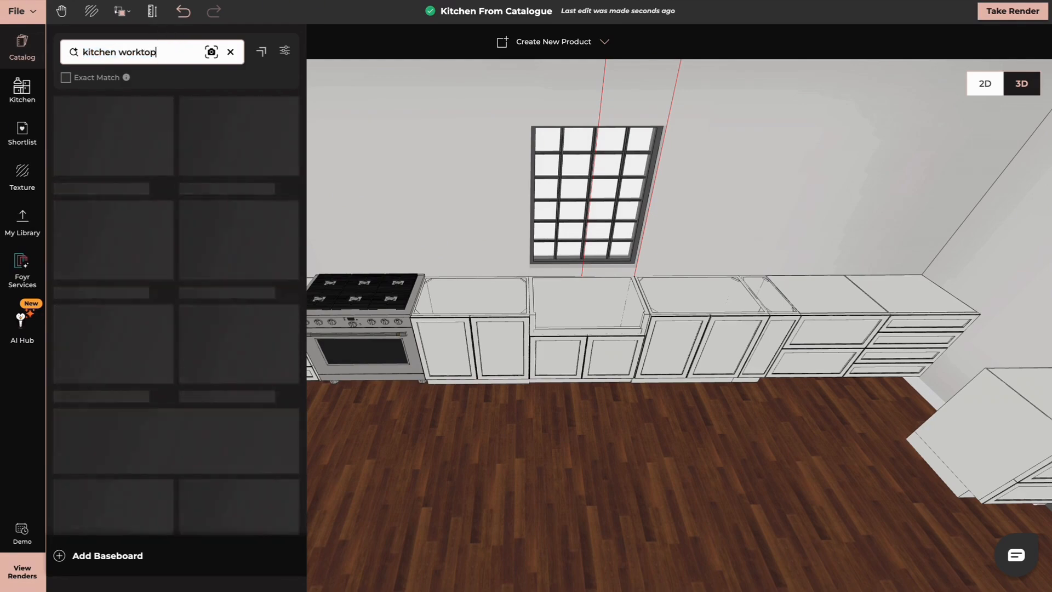
click(236, 258)
click(512, 288)
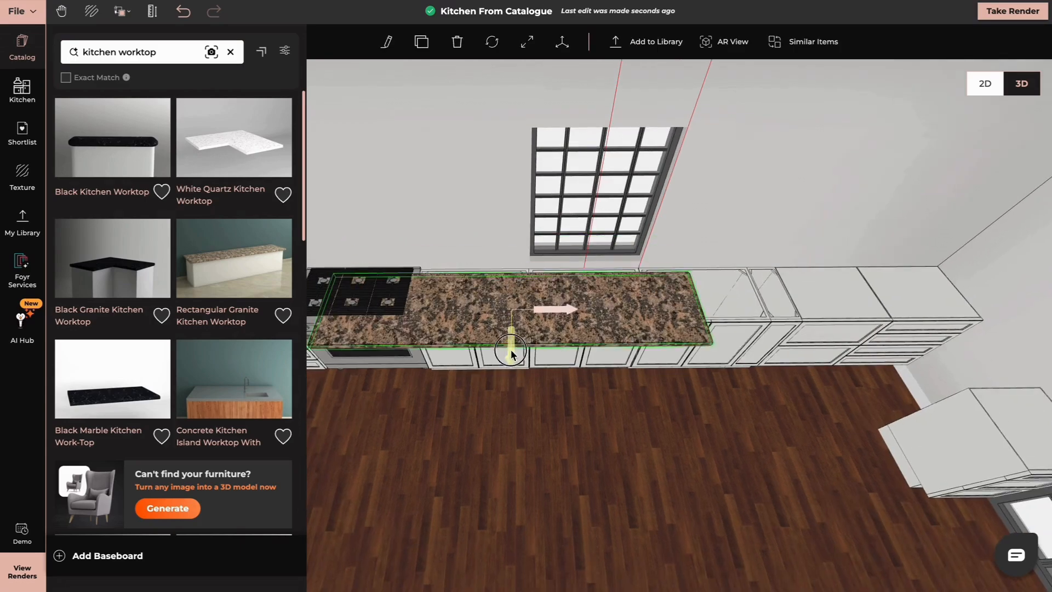
drag(511, 350, 511, 340)
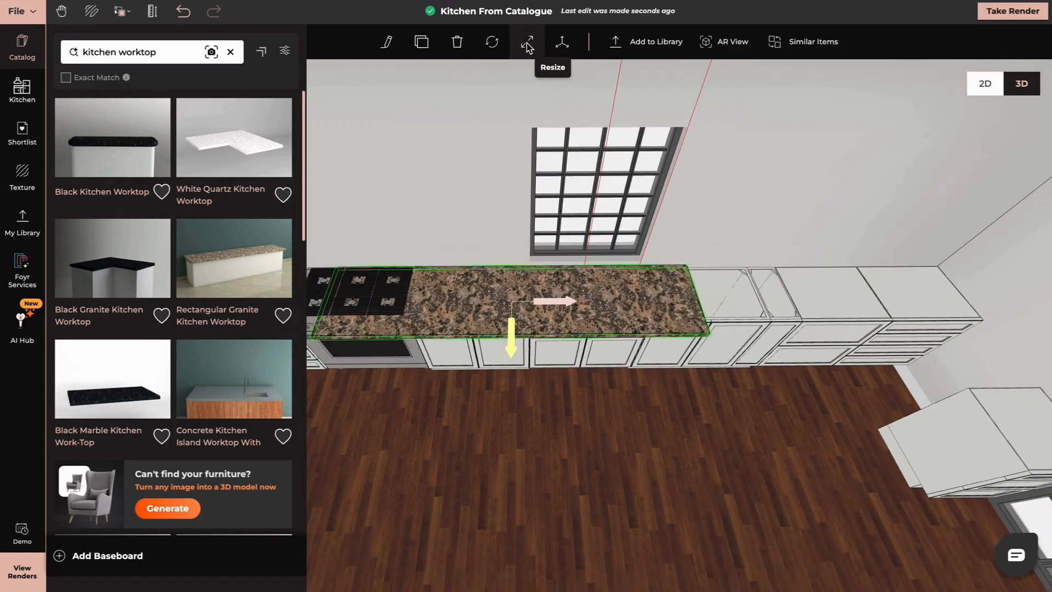
Step: Resize the granite worktop to span the whole cabinet run from side wall to side wall, about 0.62 m deep
click(530, 48)
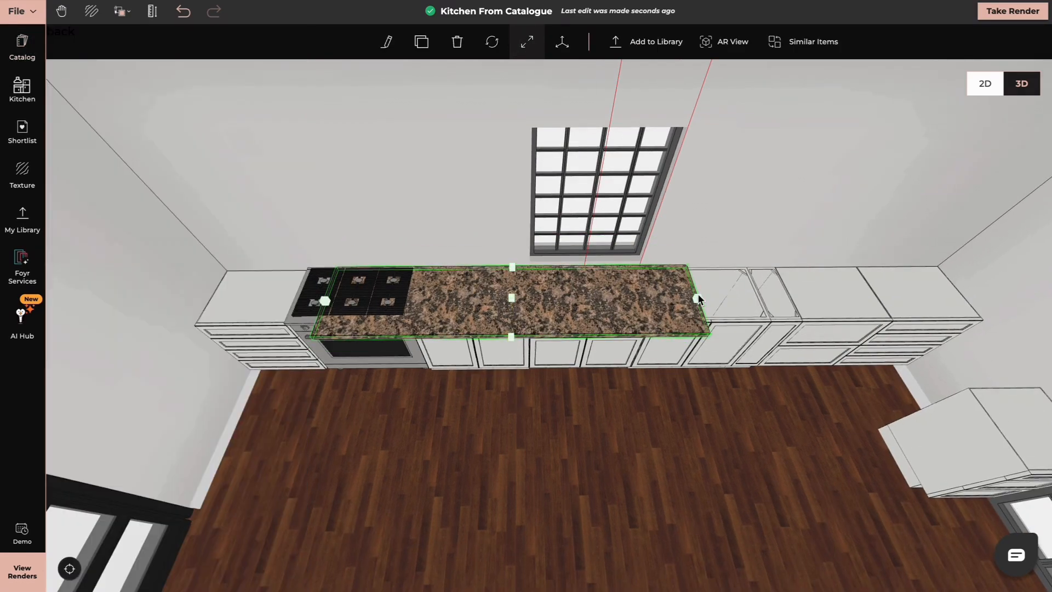
drag(697, 299, 965, 292)
drag(325, 301, 206, 295)
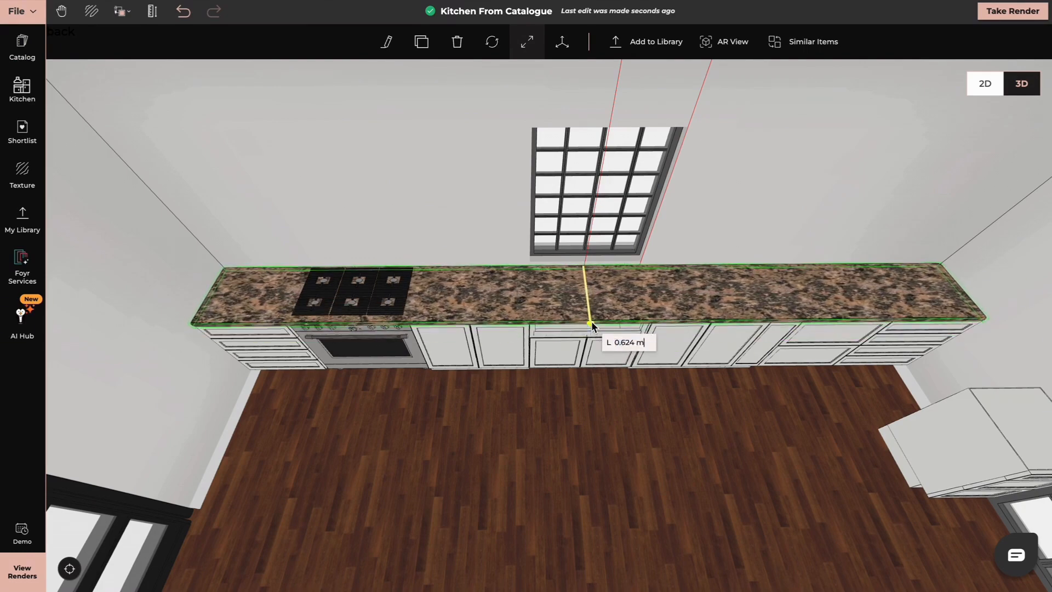
click(356, 346)
drag(347, 400, 507, 274)
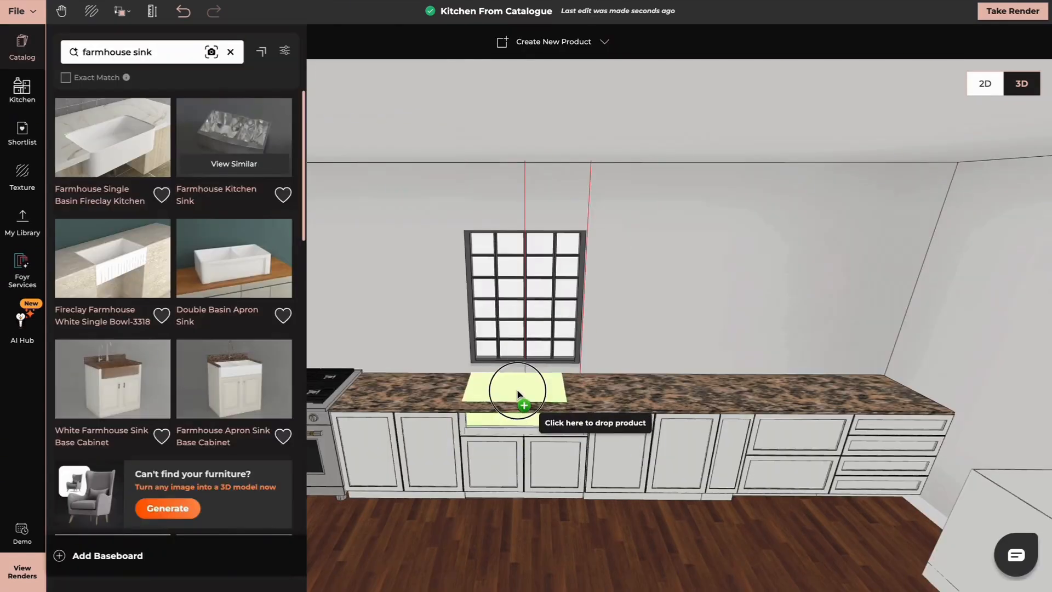
Step: Place the Farmhouse Kitchen Sink in the sink cabinet below the window and resize it to fit the cabinet opening
click(516, 419)
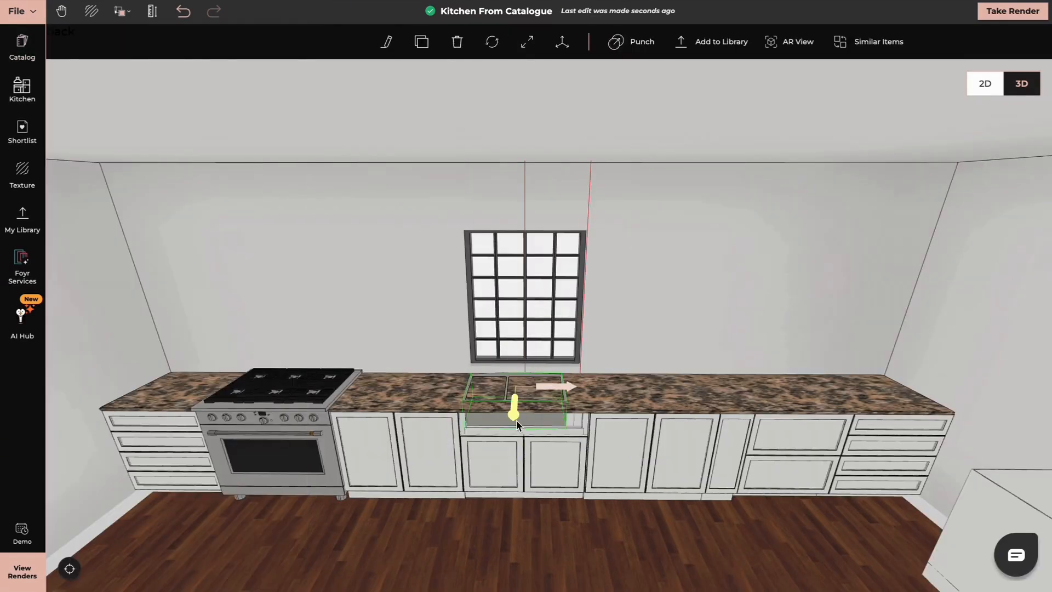
click(527, 43)
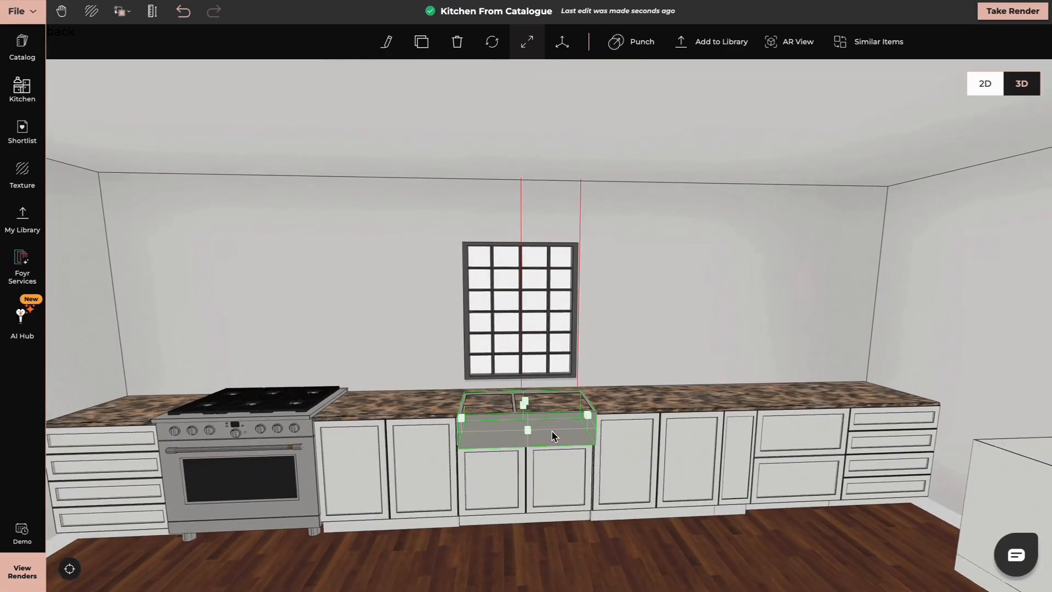
click(544, 420)
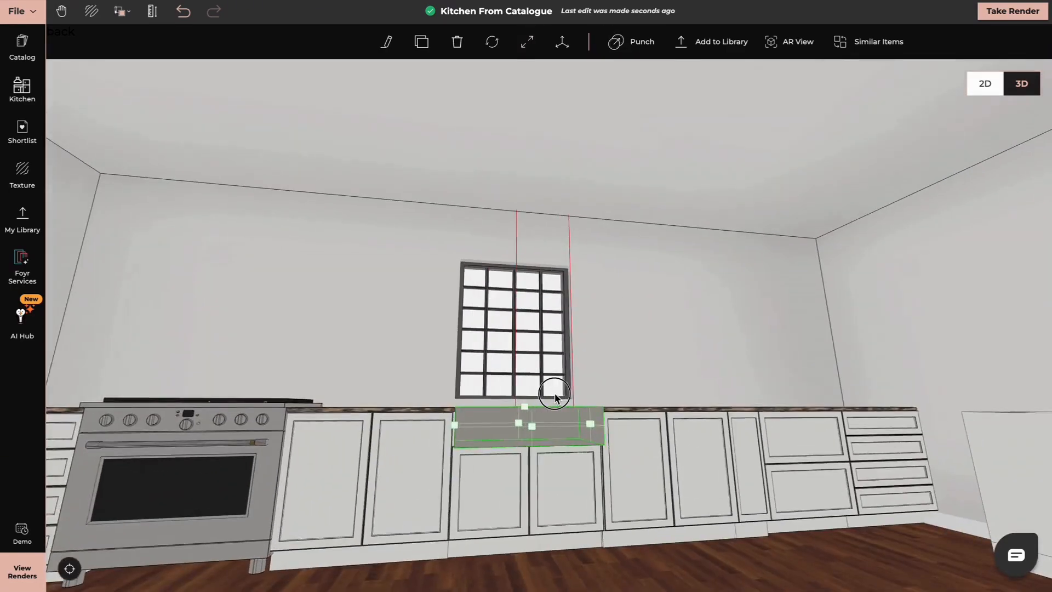
click(498, 454)
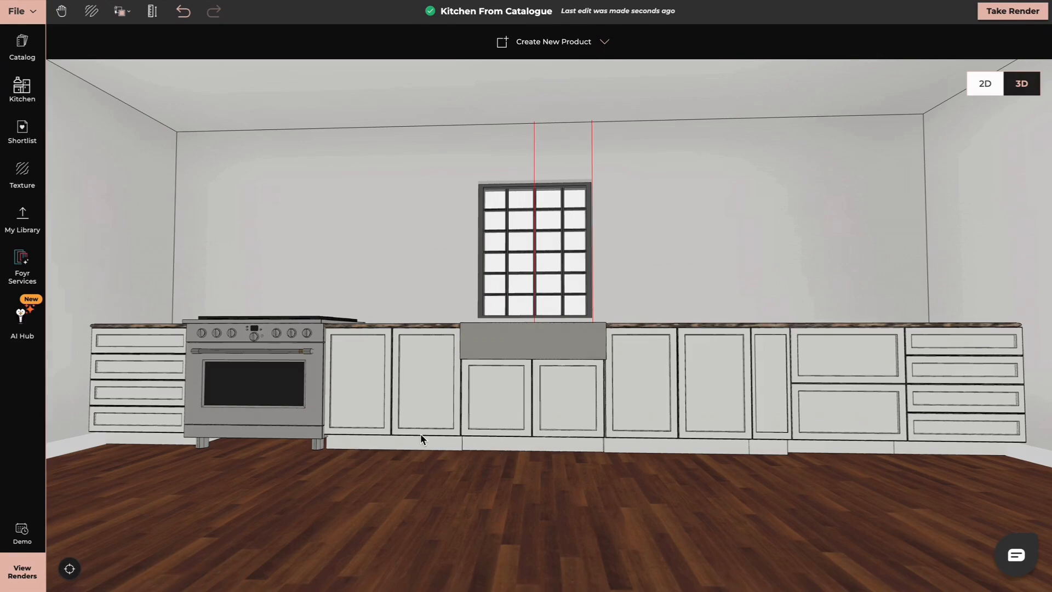
Step: Search the catalogue for "cube" and place a Floor Docked Solid Cube 24"X24"X24" in front of the cabinets beside the range
click(22, 48)
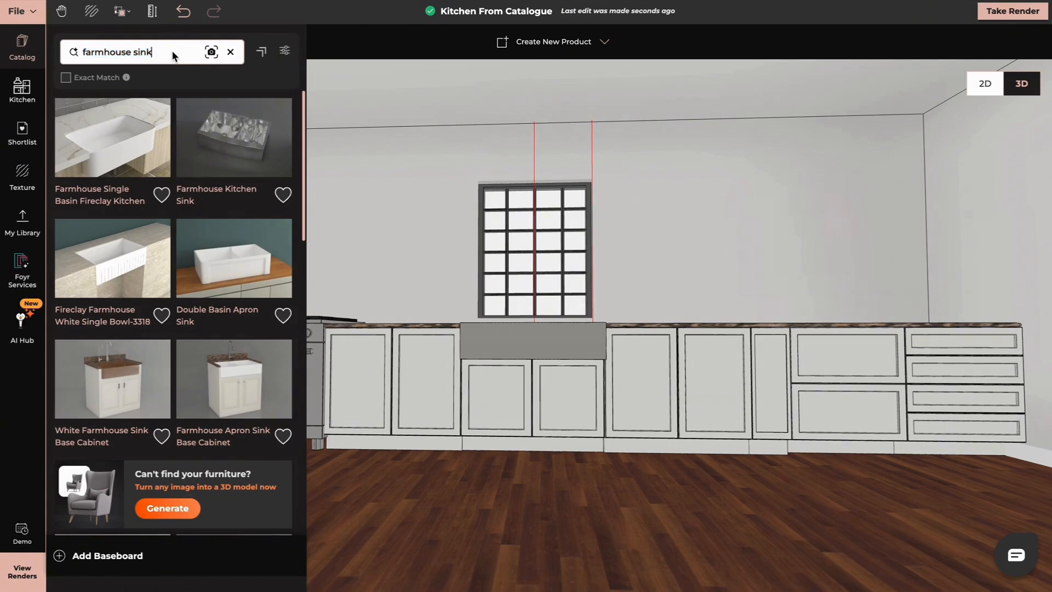
key(BackSpace)
key(BackSpace)
key(BackSpace)
key(BackSpace)
key(BackSpace)
key(BackSpace)
key(BackSpace)
key(BackSpace)
key(BackSpace)
key(BackSpace)
key(BackSpace)
text(cube)
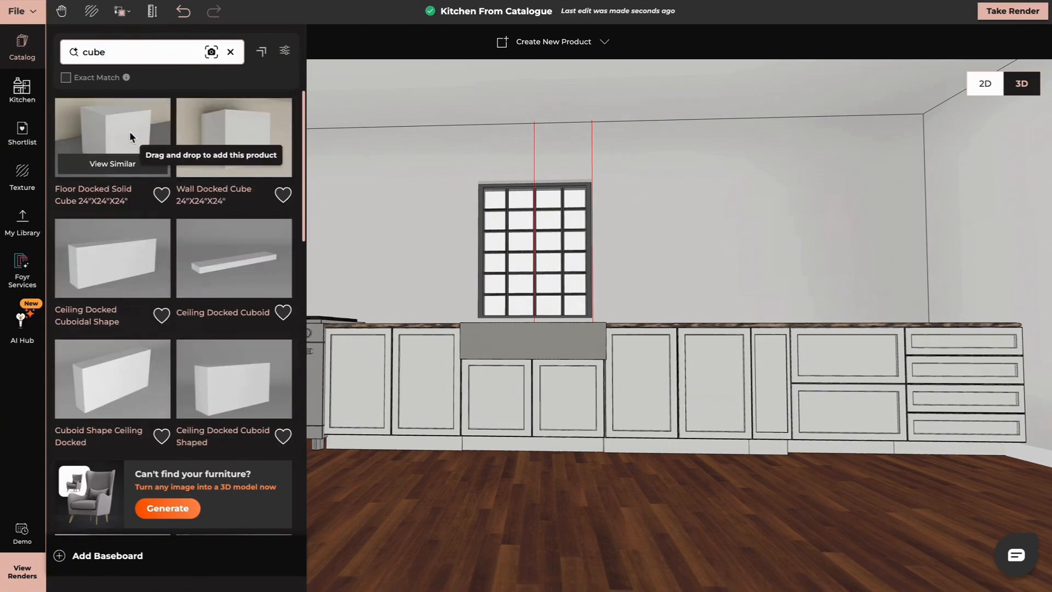
click(191, 129)
click(382, 465)
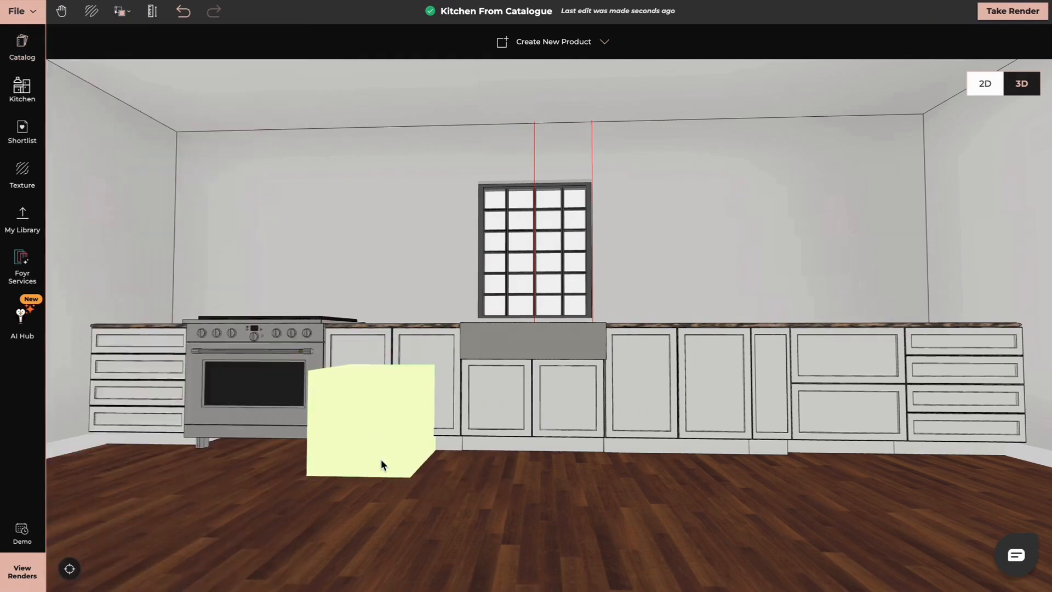
Step: Flatten the solid cube into a low, thin plinth strip and stretch it to about 2.62 m along the cabinets
click(382, 444)
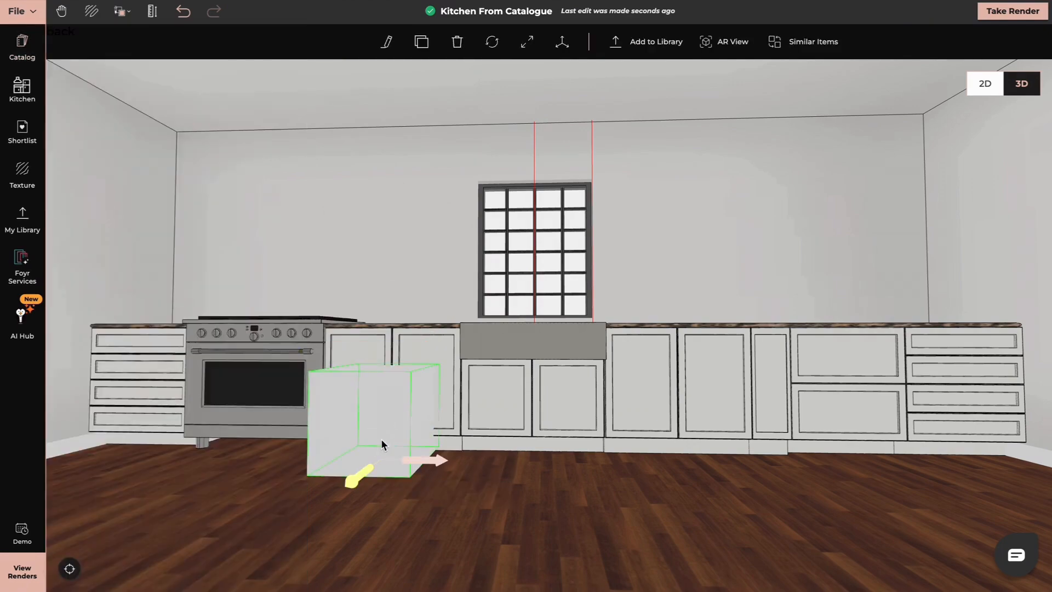
click(528, 43)
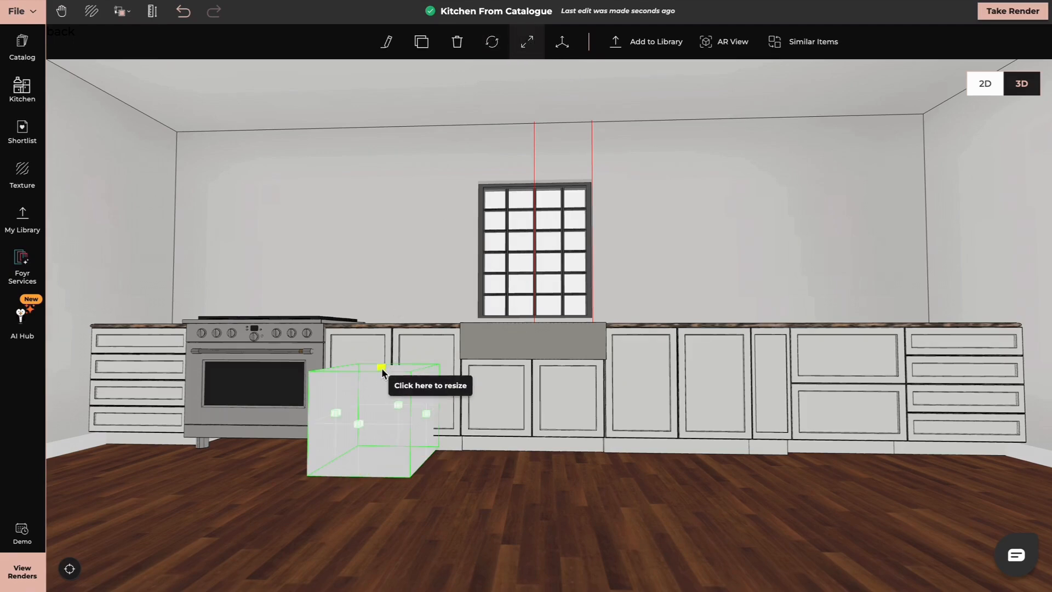
drag(382, 367, 399, 438)
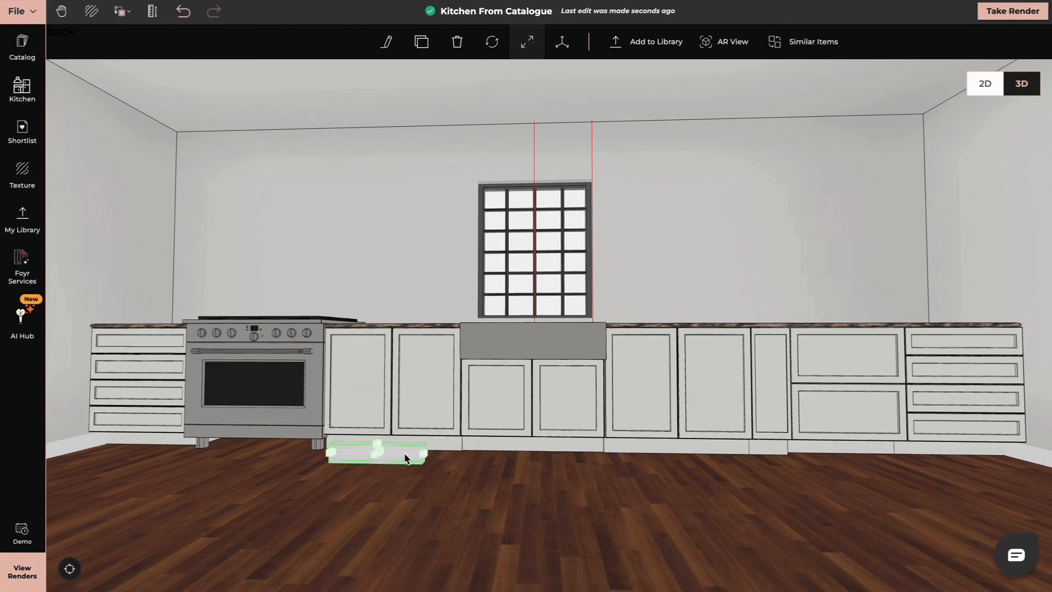
drag(422, 458, 744, 467)
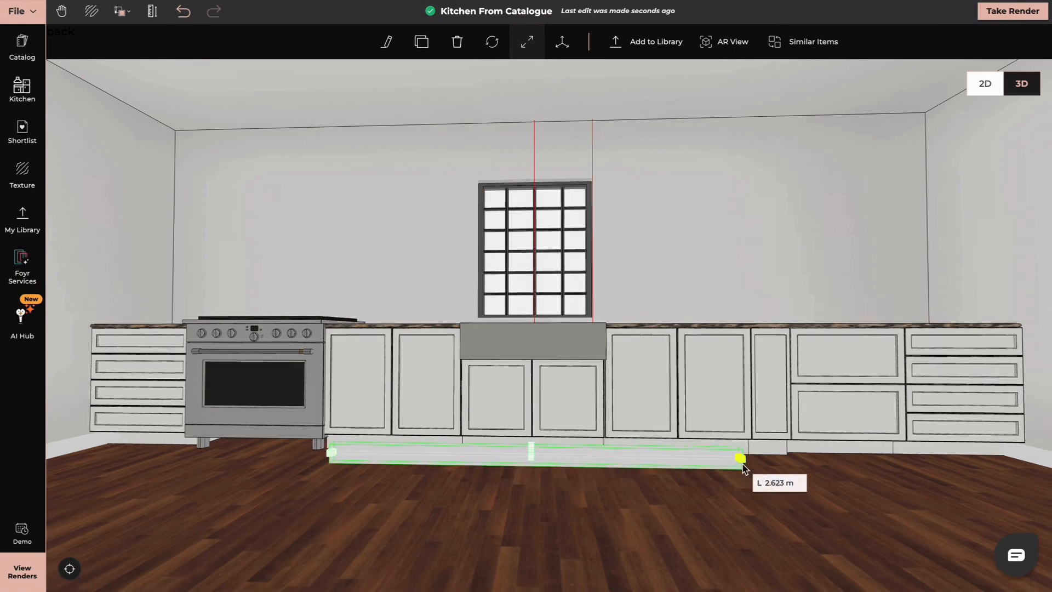
Step: Move the plinth strip back against the cabinet bases and extend it along the base cabinet run past the range
drag(489, 535, 544, 533)
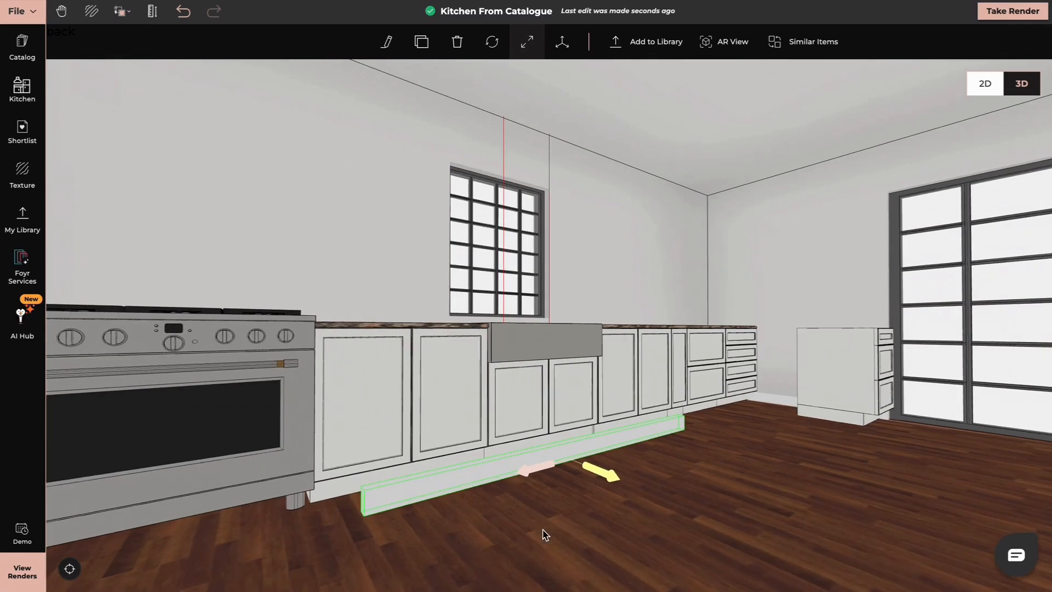
drag(616, 480, 589, 473)
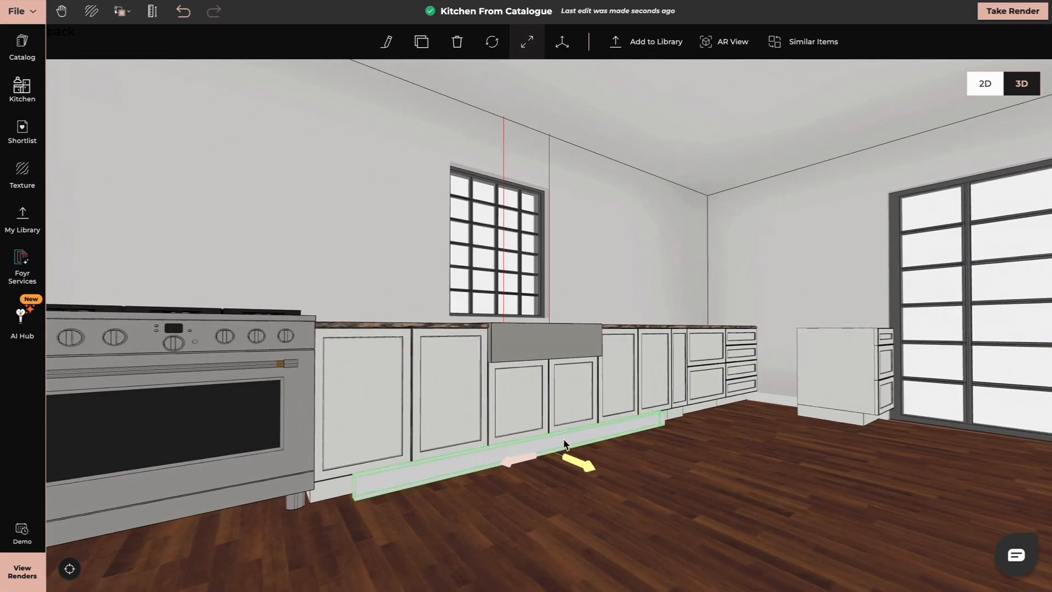
drag(537, 515, 495, 519)
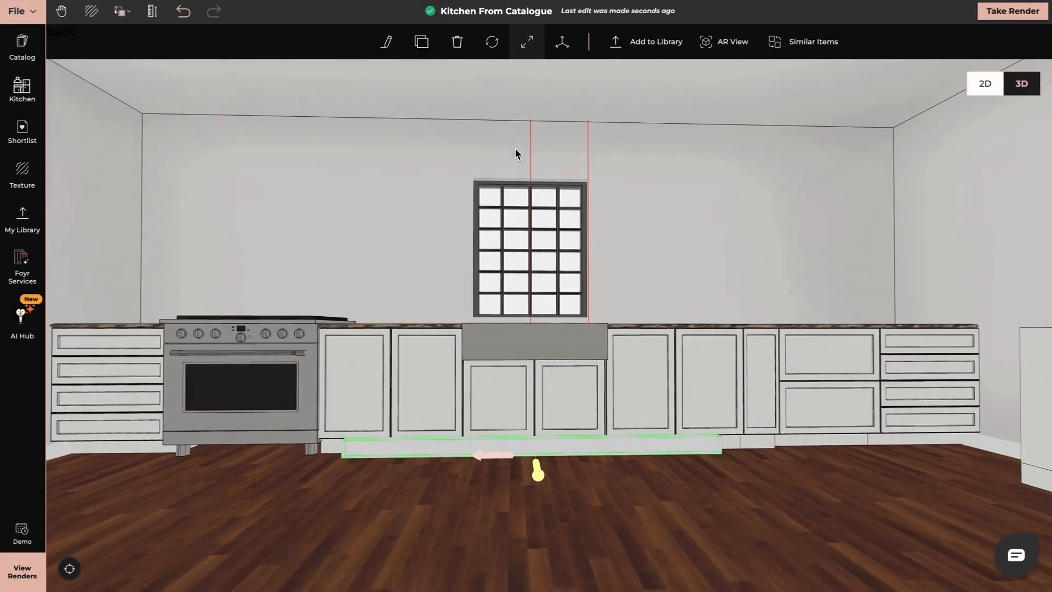
click(529, 48)
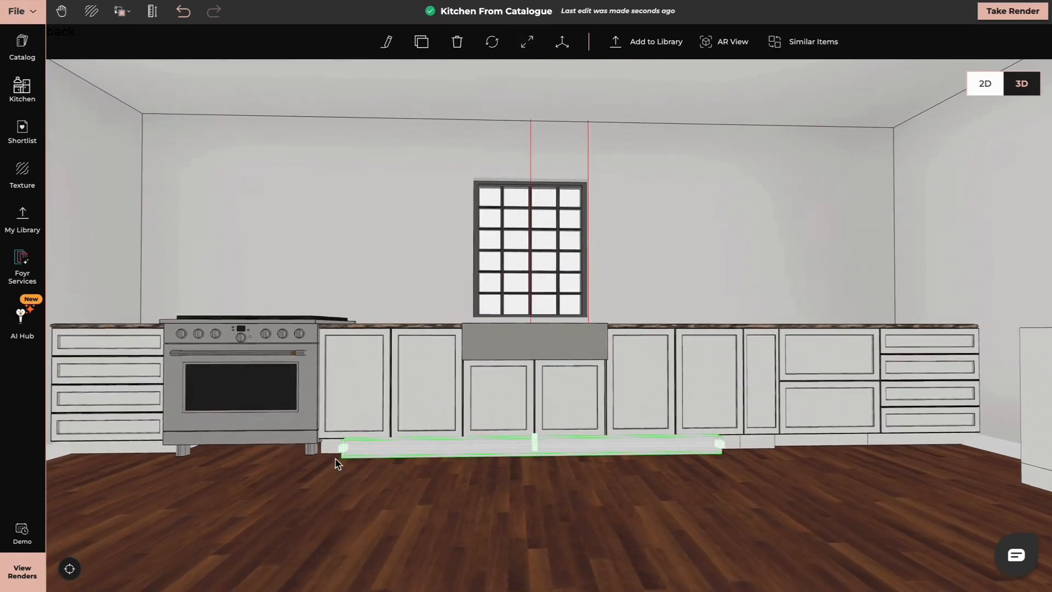
drag(345, 453, 160, 460)
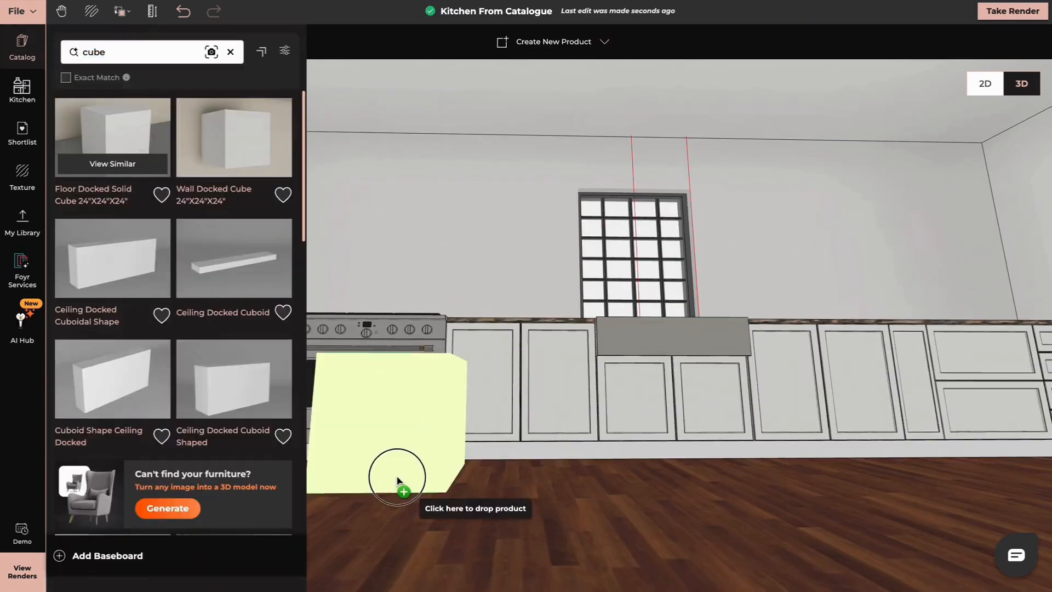
Step: Place another Floor Docked Solid Cube 24"X24"X24" and resize it into a low plinth spanning the width beneath the range
click(399, 482)
drag(376, 488, 387, 465)
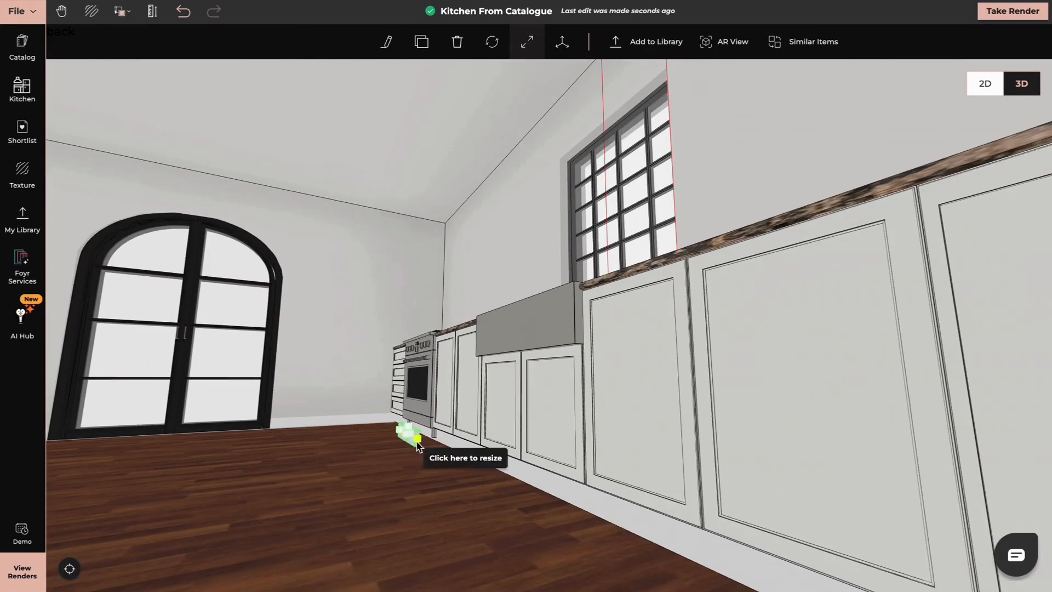
click(383, 445)
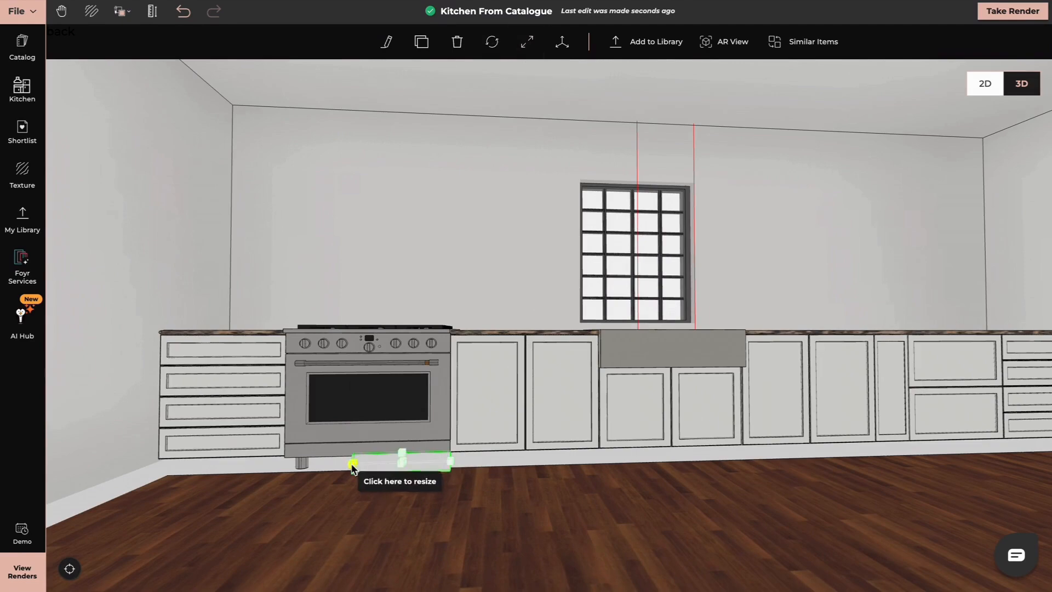
drag(355, 464, 285, 473)
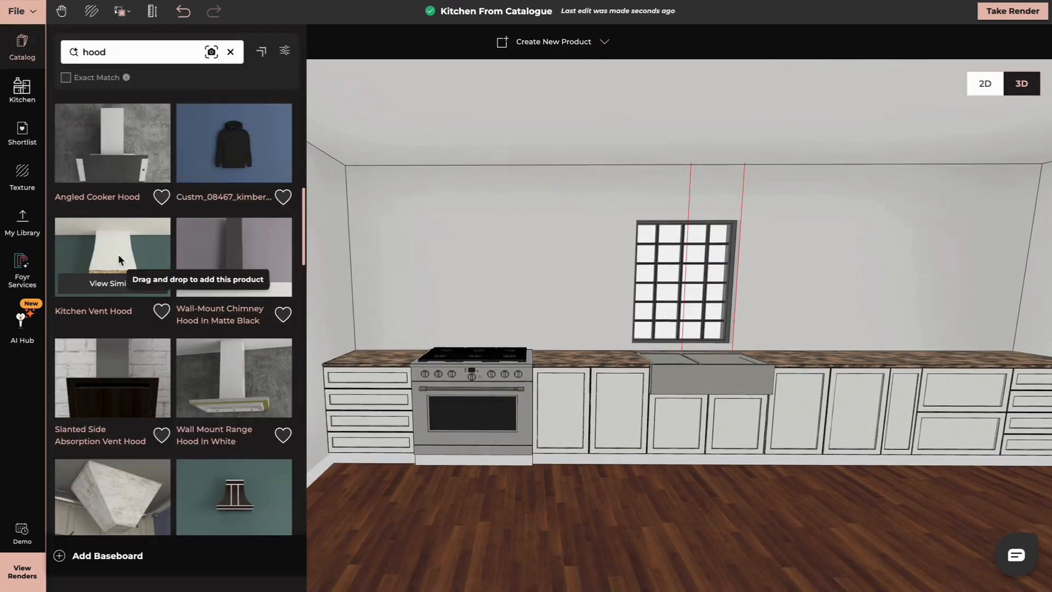
Step: Place the Kitchen Vent Hood from the "hood" catalogue results on the wall above the range
drag(117, 254, 524, 89)
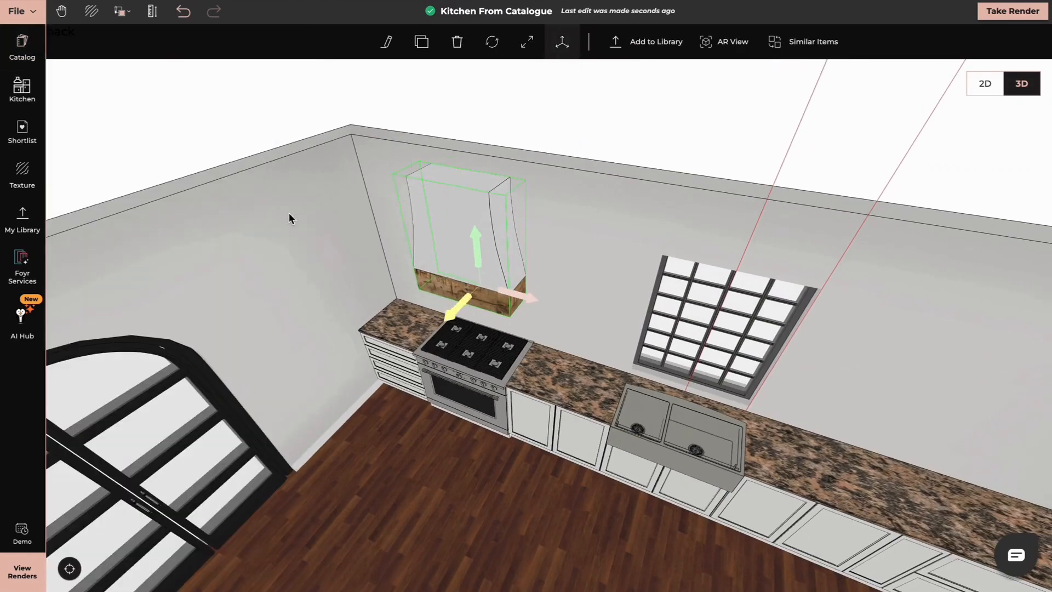
click(289, 217)
click(465, 262)
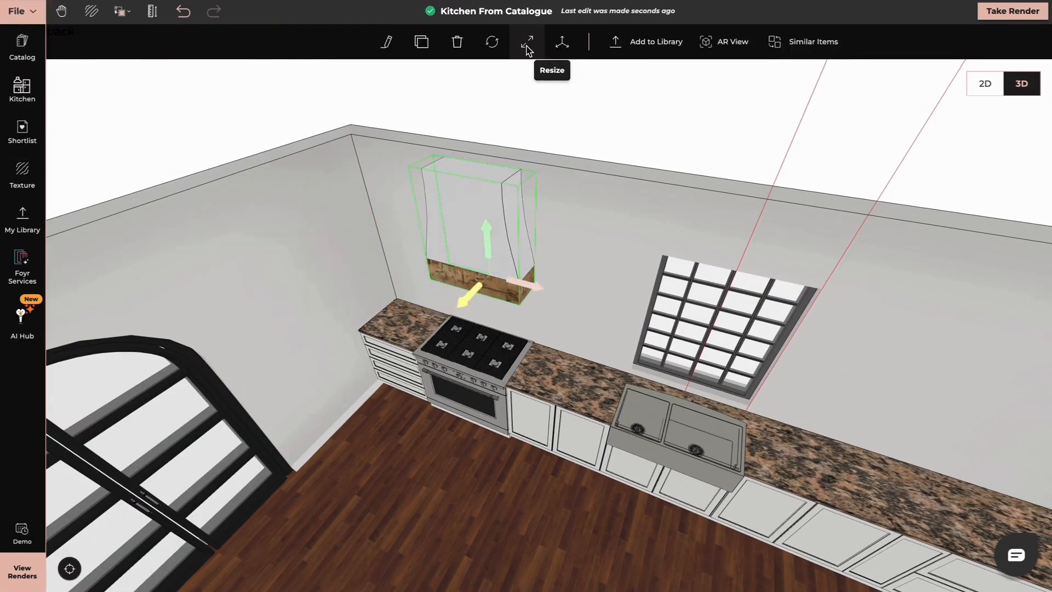
Step: Resize the vent hood, using the range's dimensions to match the hood's width to the range below it
click(527, 44)
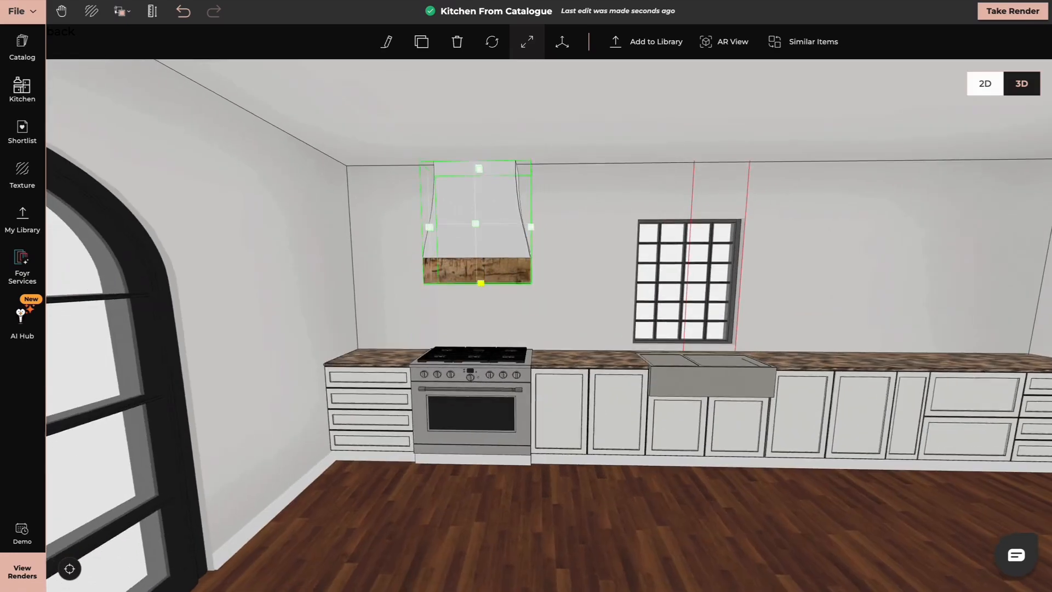
drag(480, 281, 553, 340)
click(543, 337)
click(390, 42)
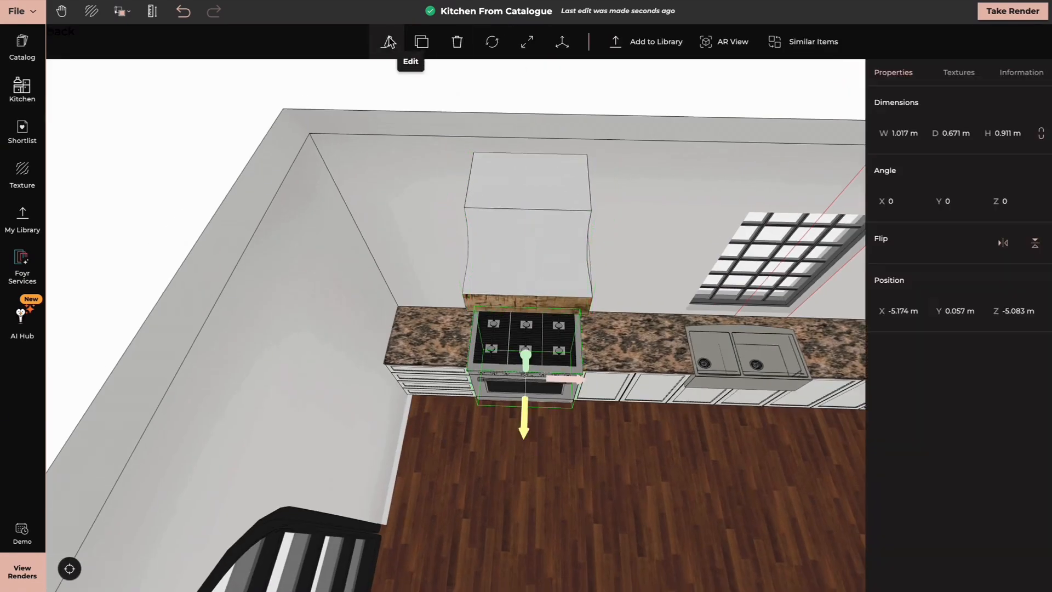
click(526, 247)
click(389, 42)
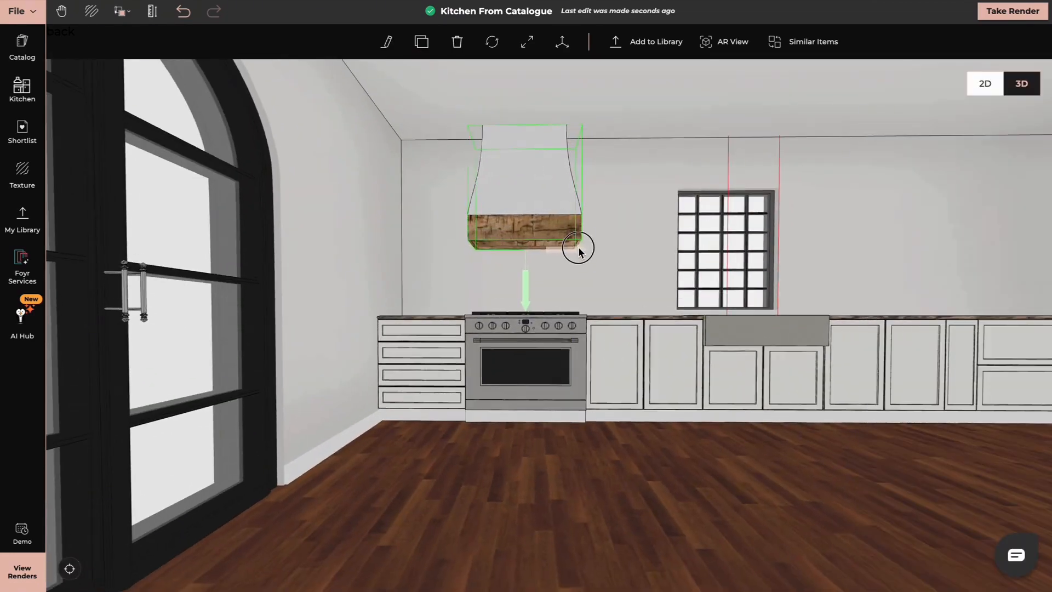
click(623, 424)
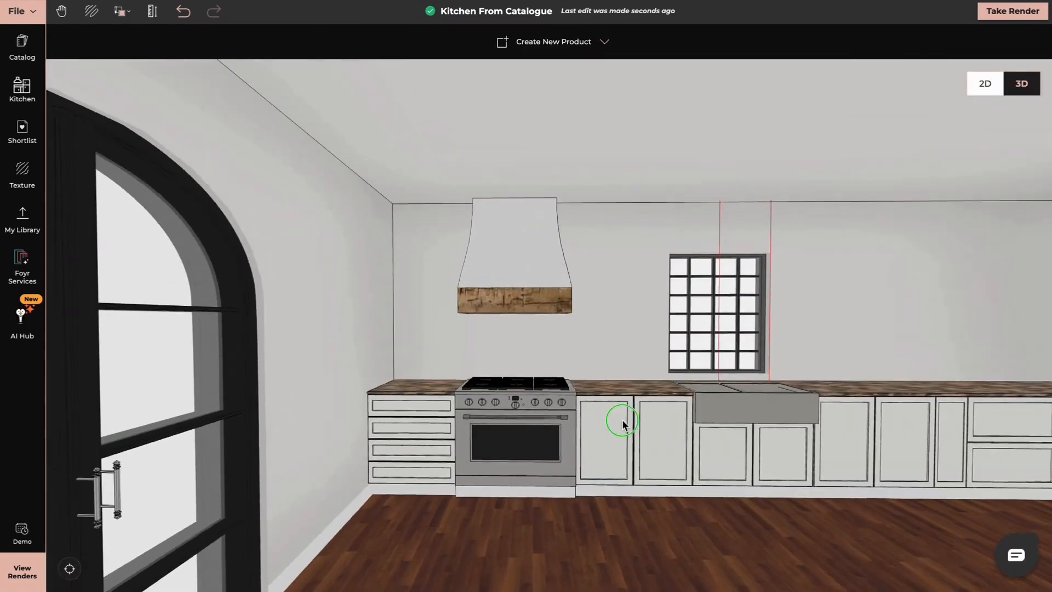
Step: Choose a two-door wall cabinet from the Shaker wall units and place it in the corner beside the vent hood
click(25, 92)
click(176, 141)
scroll(216, 383, down, 6)
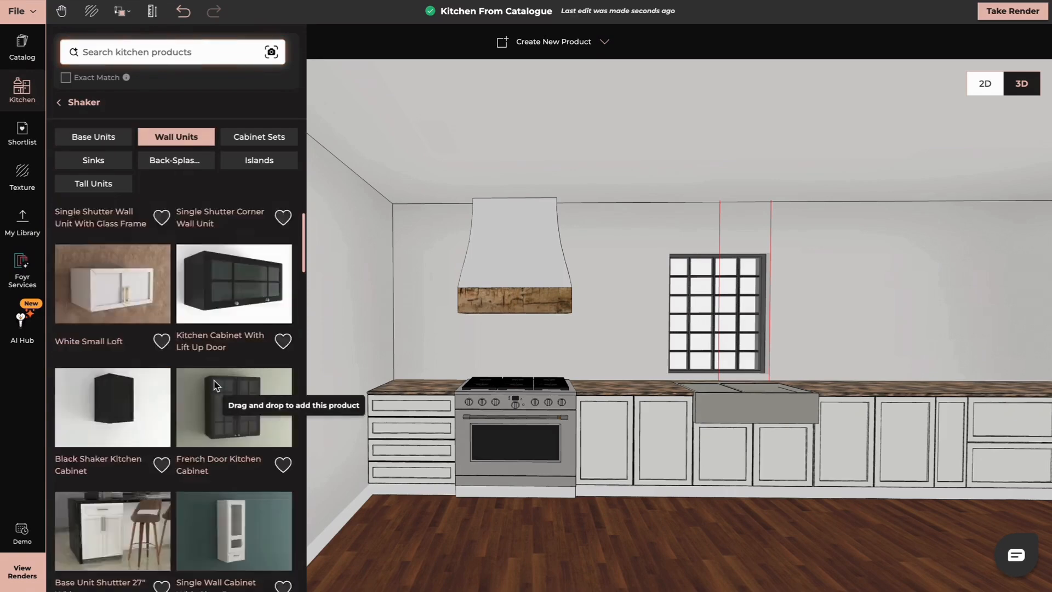
drag(235, 315, 499, 254)
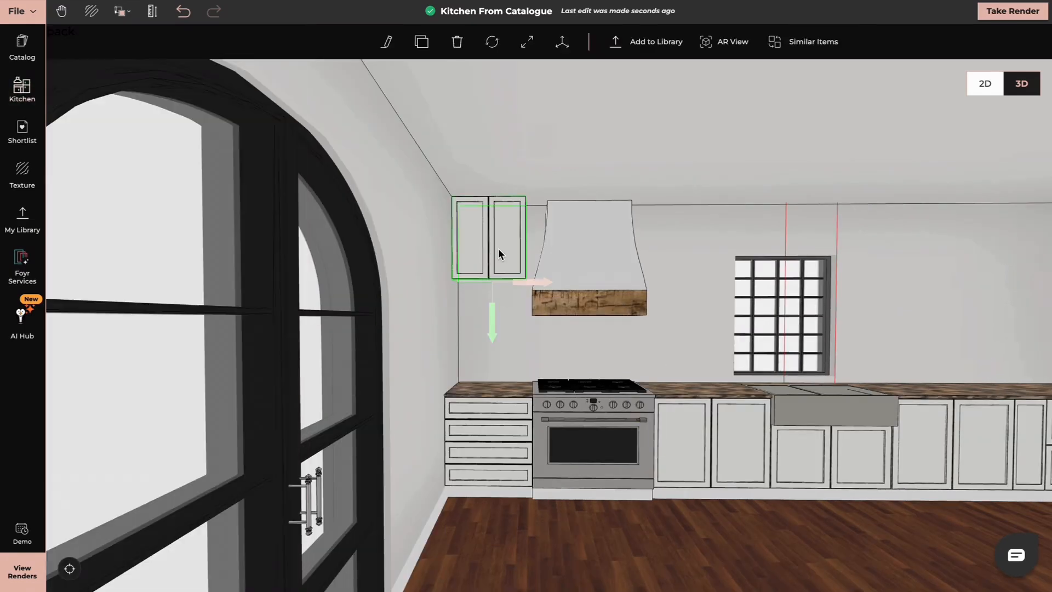
Step: Enlarge the corner wall cabinet so it fills the space between the side wall and the vent hood
click(903, 134)
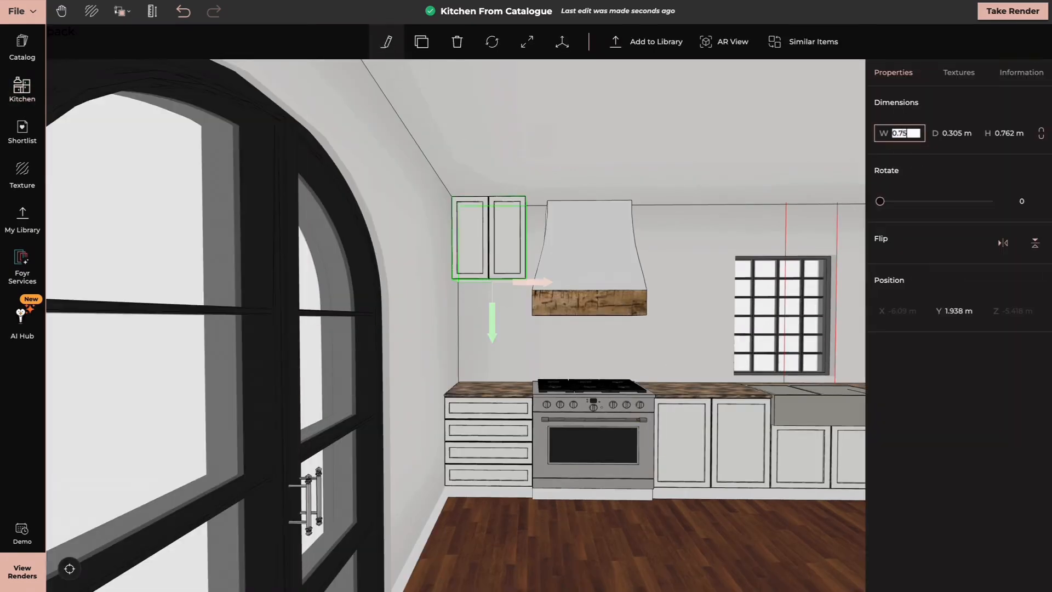
text(0.75)
key(Return)
click(494, 358)
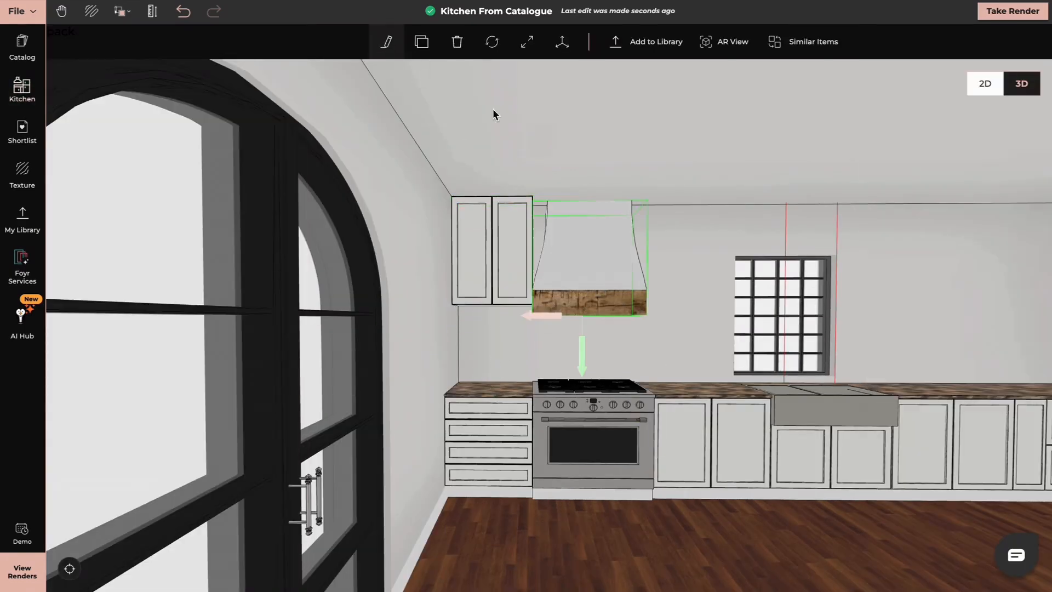
Step: Compare the properties of the corner wall cabinet and the vent hood and adjust the hood's height position to suit
click(389, 44)
click(491, 265)
click(582, 263)
mouse_move(583, 345)
mouse_down()
mouse_move(582, 356)
mouse_move(580, 333)
mouse_up()
right_drag(693, 332, 512, 313)
Step: Duplicate the corner wall cabinet and place the copy against the other side of the vent hood
click(406, 246)
click(420, 42)
click(594, 239)
drag(547, 317, 544, 316)
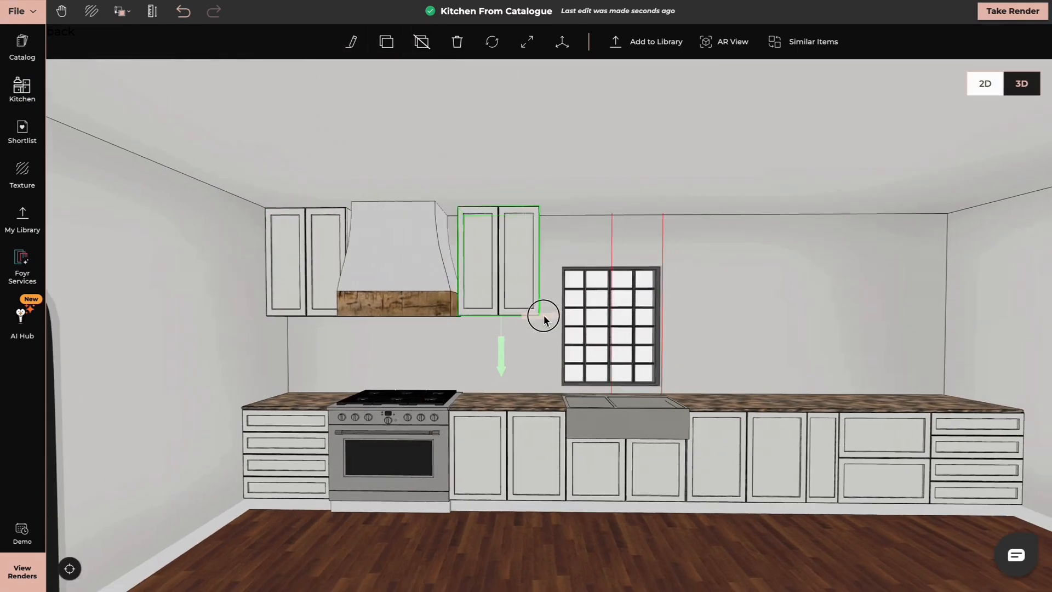
Step: Widen the copied wall cabinet towards the window to about 0.967 m
click(527, 42)
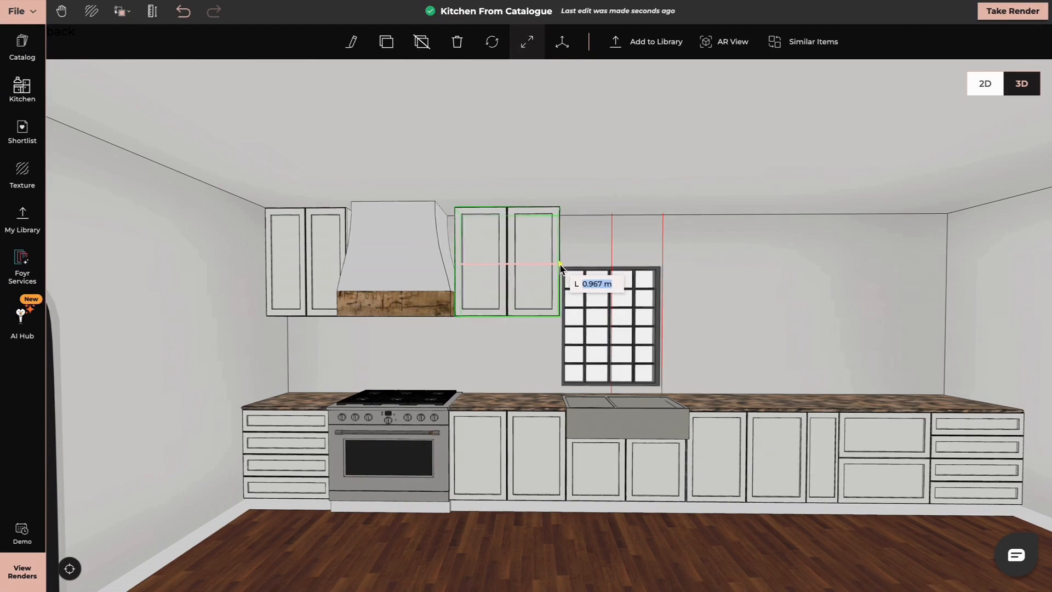
drag(560, 267, 559, 267)
key(Return)
click(668, 341)
right_drag(668, 341, 576, 432)
Step: Duplicate the widened wall cabinet and place the copy on the far side of the window
click(406, 349)
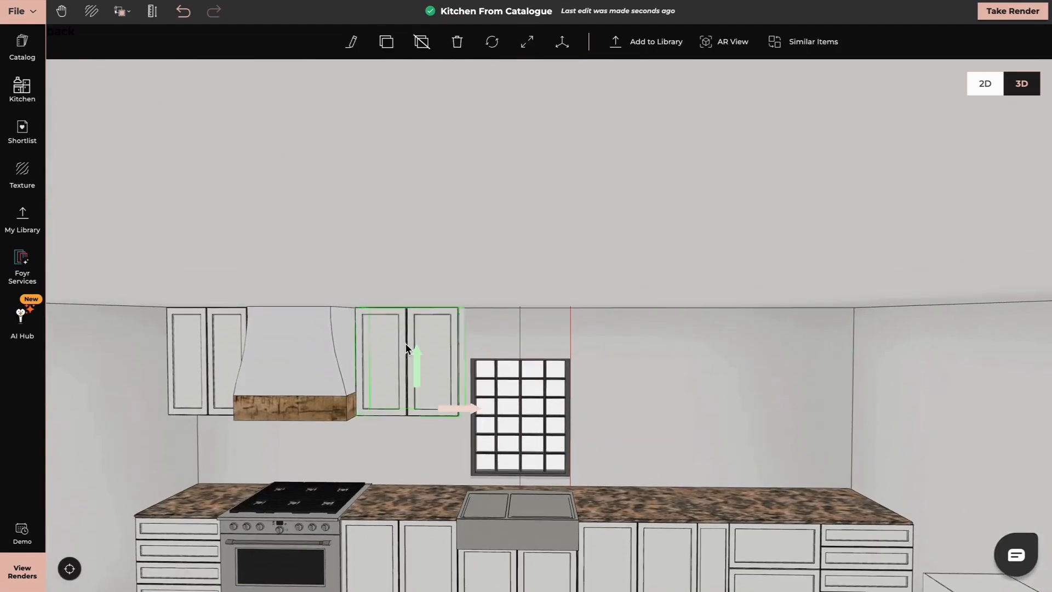
click(388, 45)
click(623, 412)
right_drag(649, 424, 601, 357)
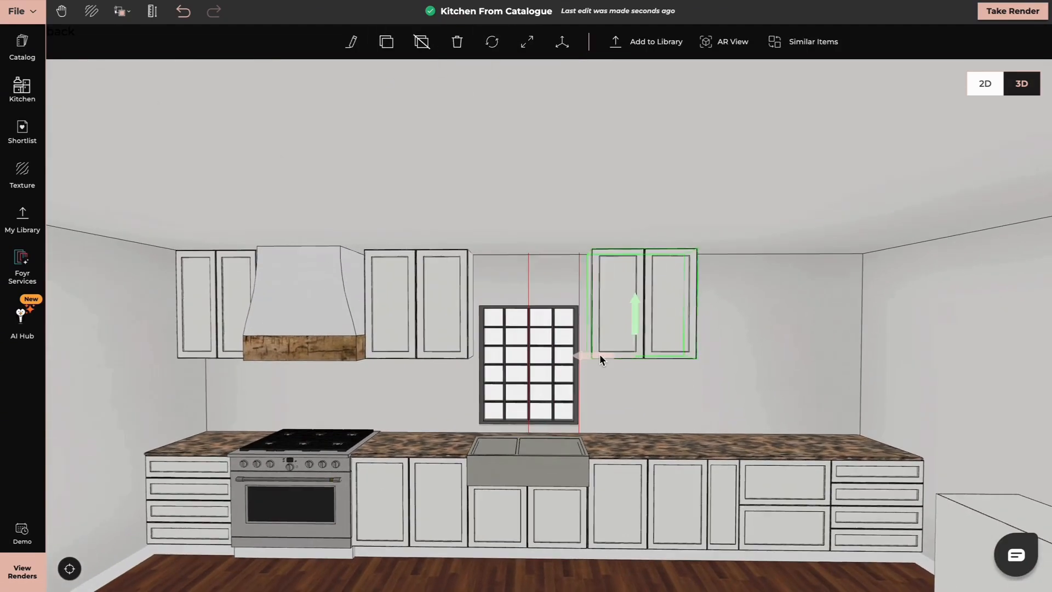
Step: Display the measurements and fine-tune the new wall cabinet's distance from the window
click(152, 11)
mouse_move(589, 357)
mouse_down()
mouse_move(624, 356)
mouse_move(592, 357)
mouse_up()
click(553, 41)
click(529, 280)
click(153, 11)
Step: Duplicate the wall cabinet beyond the window and place the copy directly beside it
click(652, 312)
right_drag(619, 308, 530, 310)
click(386, 42)
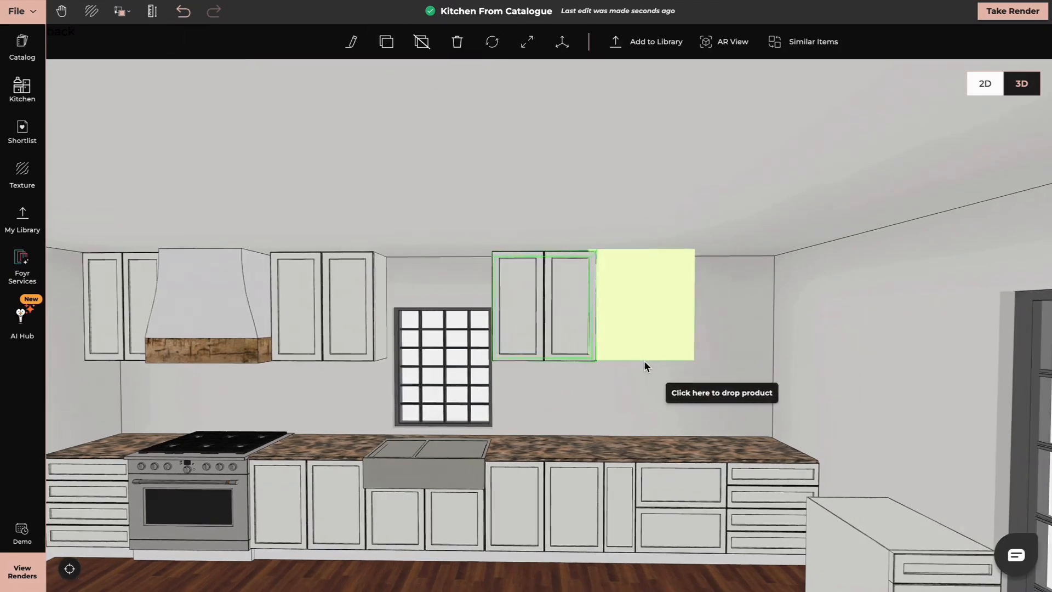
click(644, 361)
Step: Duplicate the wall cabinet again for the far corner and narrow it to about 0.8 m to fill the remaining gap
click(544, 331)
click(387, 41)
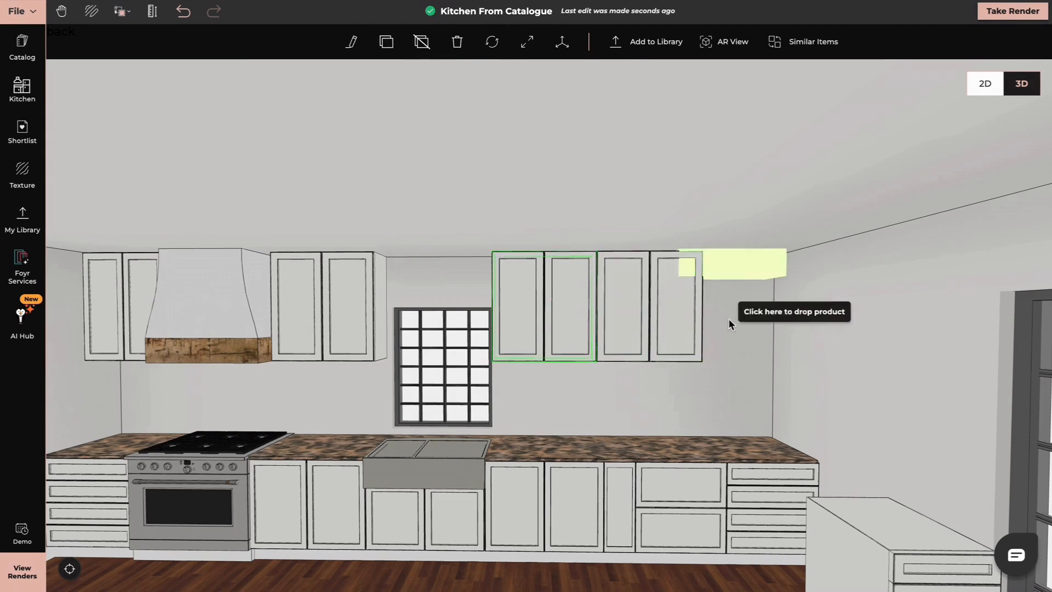
click(750, 378)
drag(692, 357, 675, 356)
key(s)
click(696, 308)
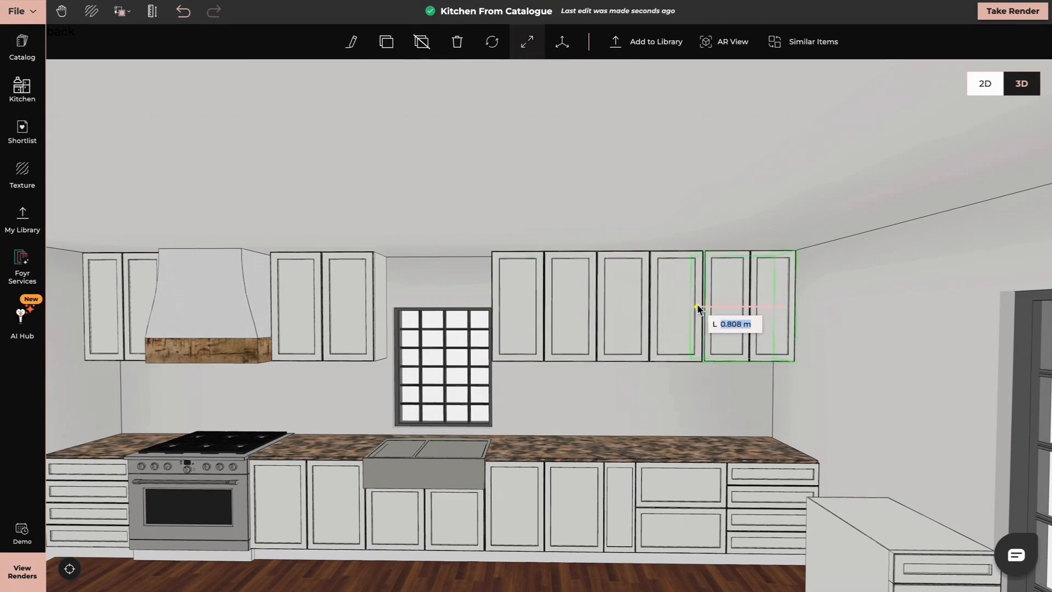
drag(696, 307, 699, 307)
Step: Duplicate the wall cabinet between the hood and window and position the copy above the window
click(324, 329)
click(386, 42)
click(458, 361)
drag(531, 362, 594, 364)
drag(503, 347, 497, 346)
drag(570, 379, 415, 354)
drag(609, 304, 707, 340)
Step: Widen the cabinet above the window to meet its neighbours and shorten it to end just above the window frame
click(528, 43)
drag(500, 308, 515, 307)
drag(454, 365, 458, 294)
drag(478, 409, 481, 377)
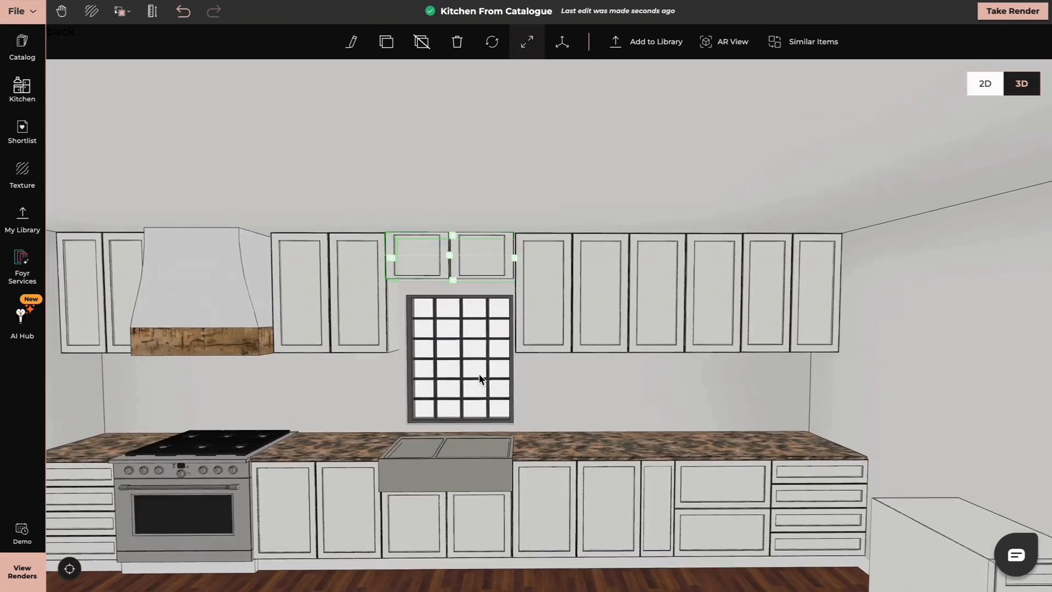
drag(453, 278, 452, 292)
drag(548, 336, 639, 335)
drag(464, 259, 469, 260)
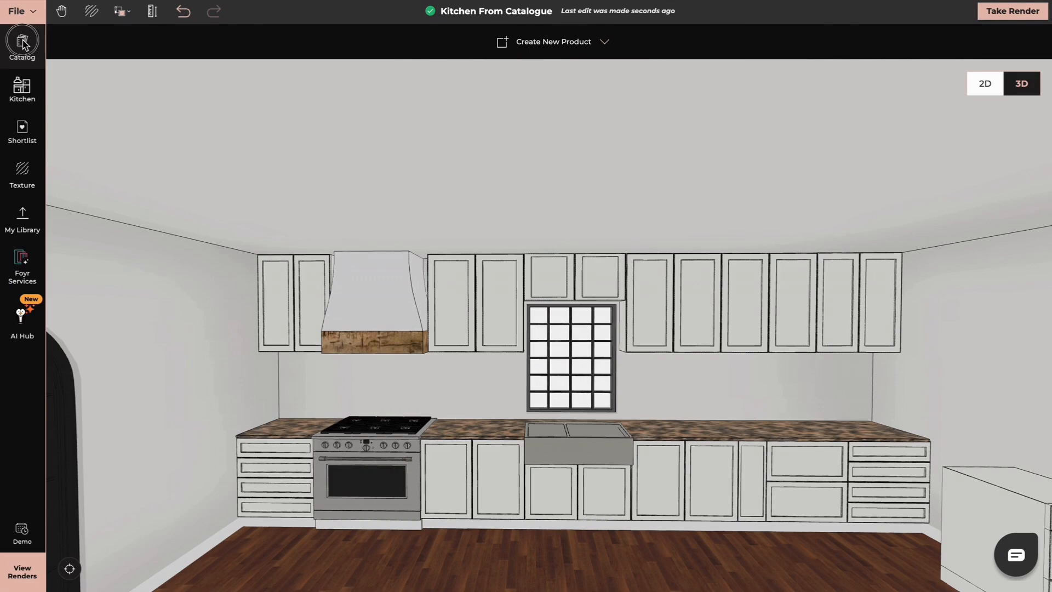
Step: Search the catalogue for "kitchen tap" and place a bronze tap with side fitting behind the farmhouse sink
click(22, 44)
text(kitchen tap)
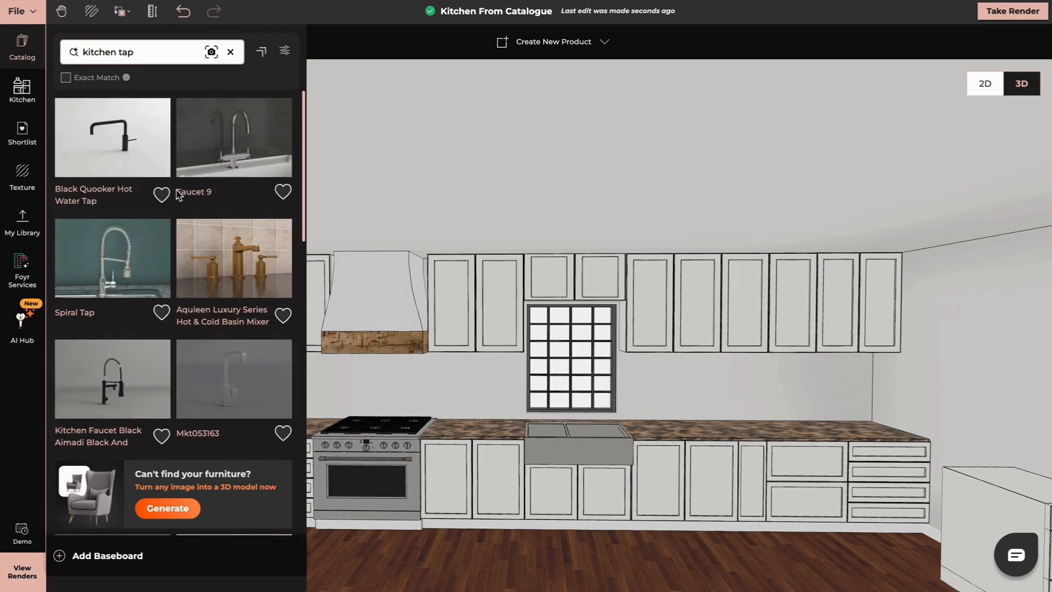
scroll(181, 219, down, 5)
drag(113, 277, 656, 459)
Step: Reposition the tap on the worktop behind the sink and adjust its height with the resize handles
click(567, 357)
click(529, 45)
drag(525, 230, 527, 197)
text(0)
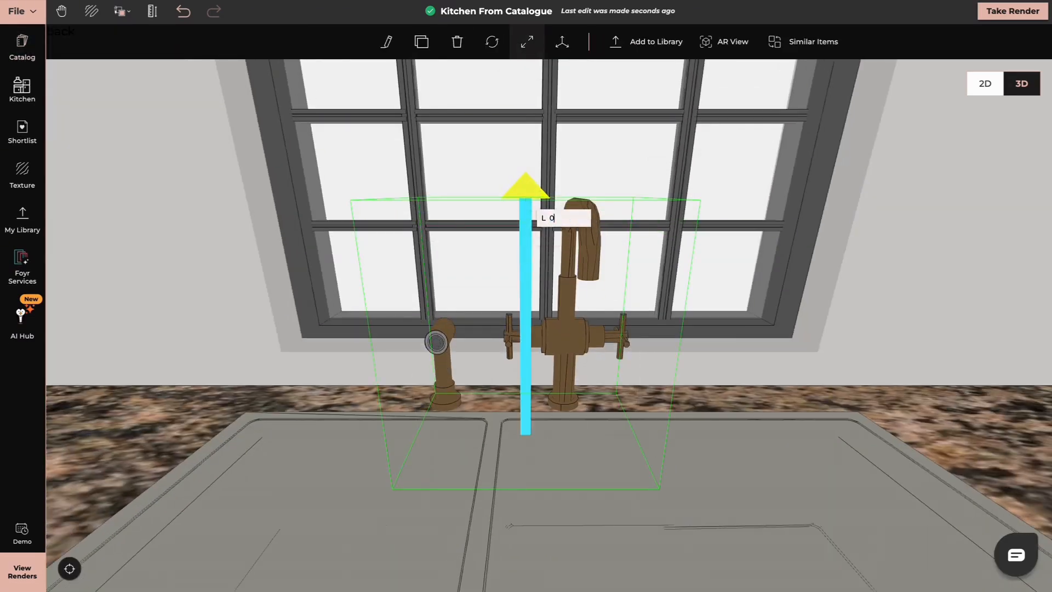
key(Return)
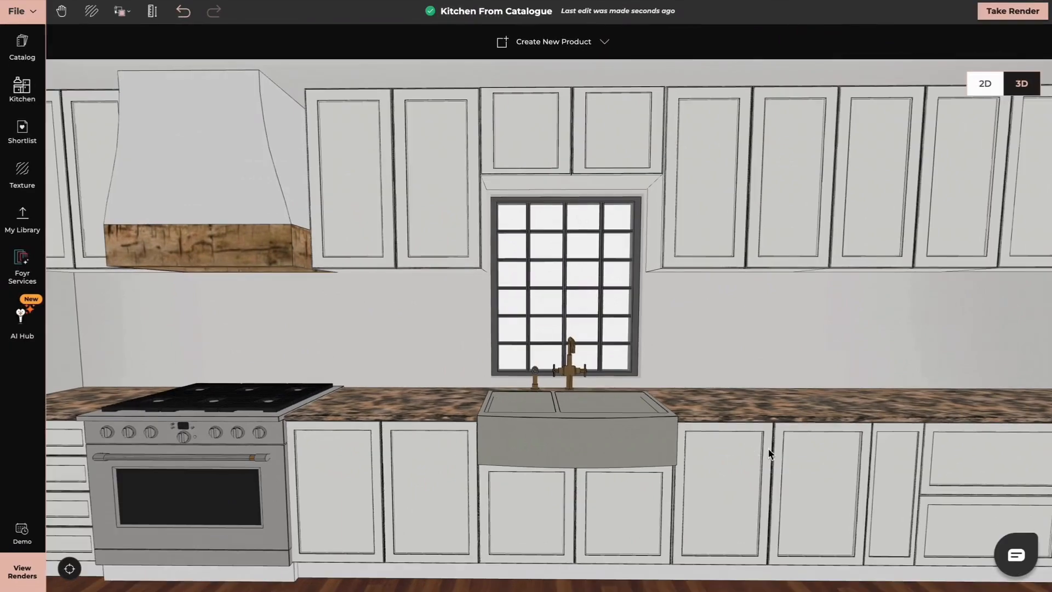
Step: Reset the camera to view the whole kitchen from above
click(70, 570)
scroll(509, 365, up, 3)
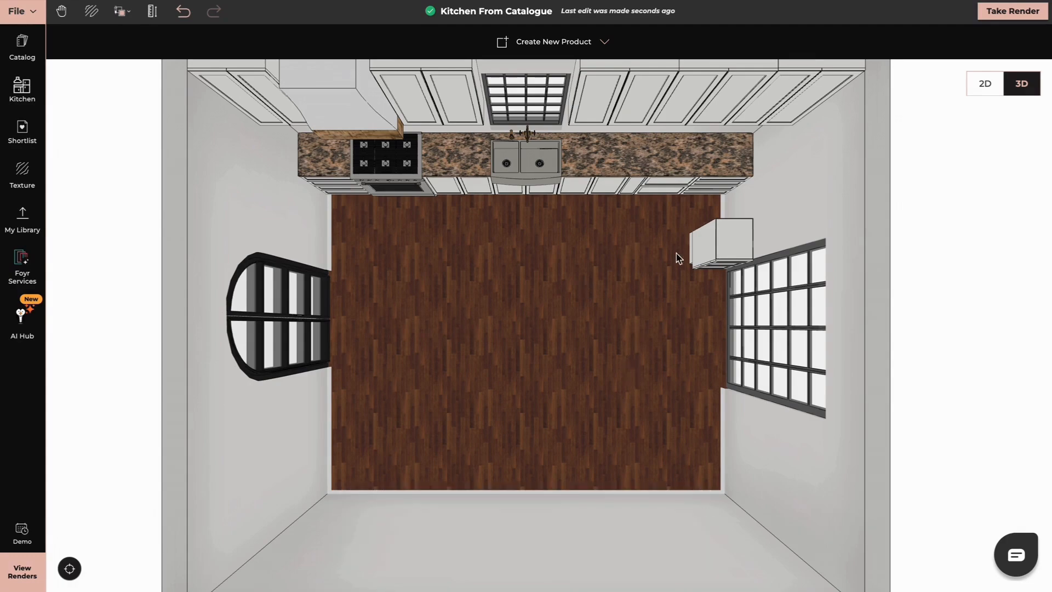
Step: Place two drawer base units side by side in the middle of the floor and rotate their drawers towards the window wall
drag(676, 316, 514, 298)
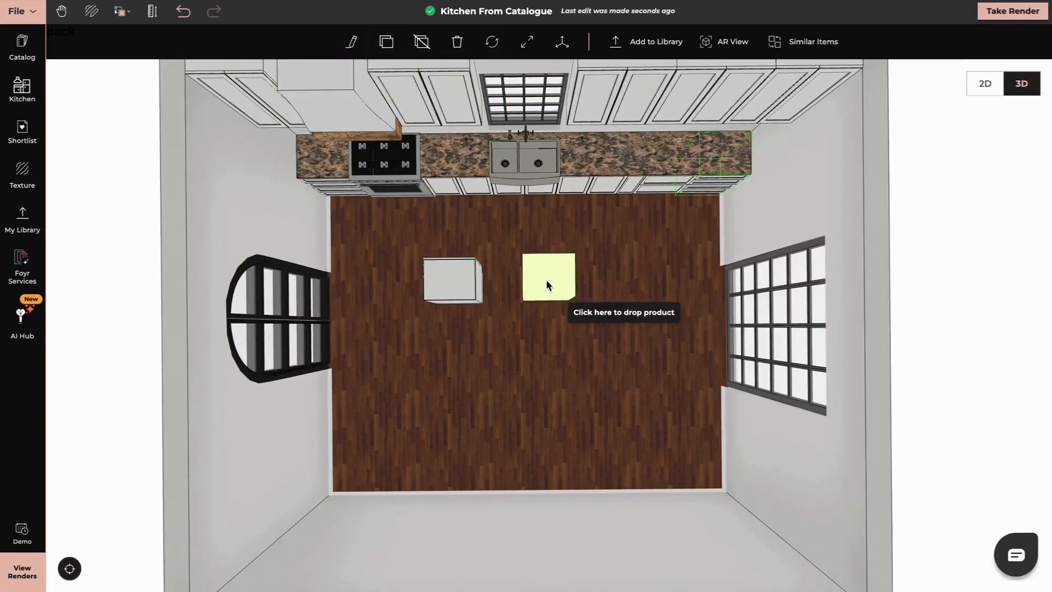
click(525, 270)
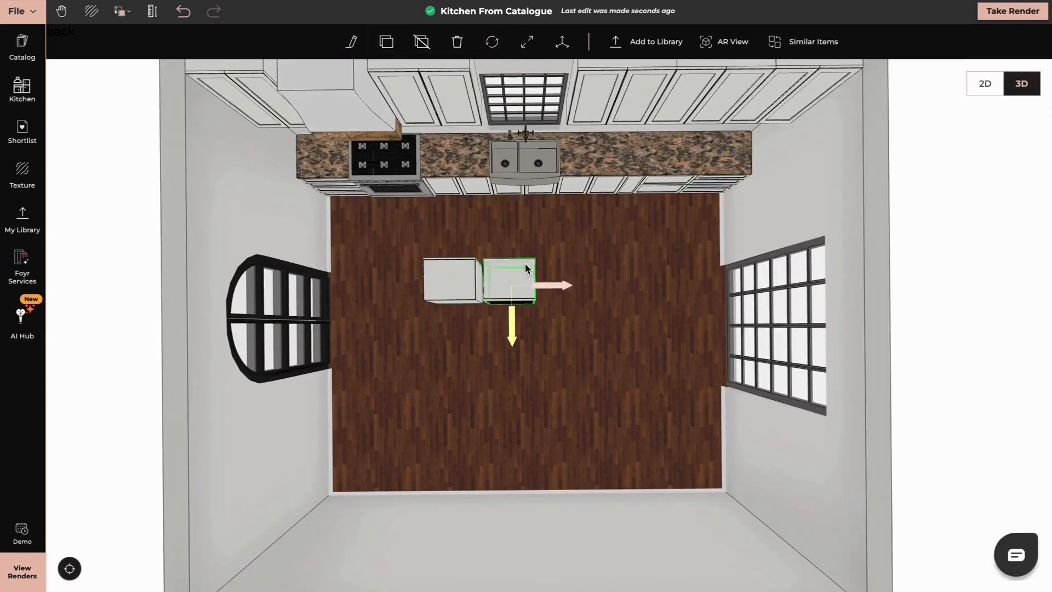
click(492, 41)
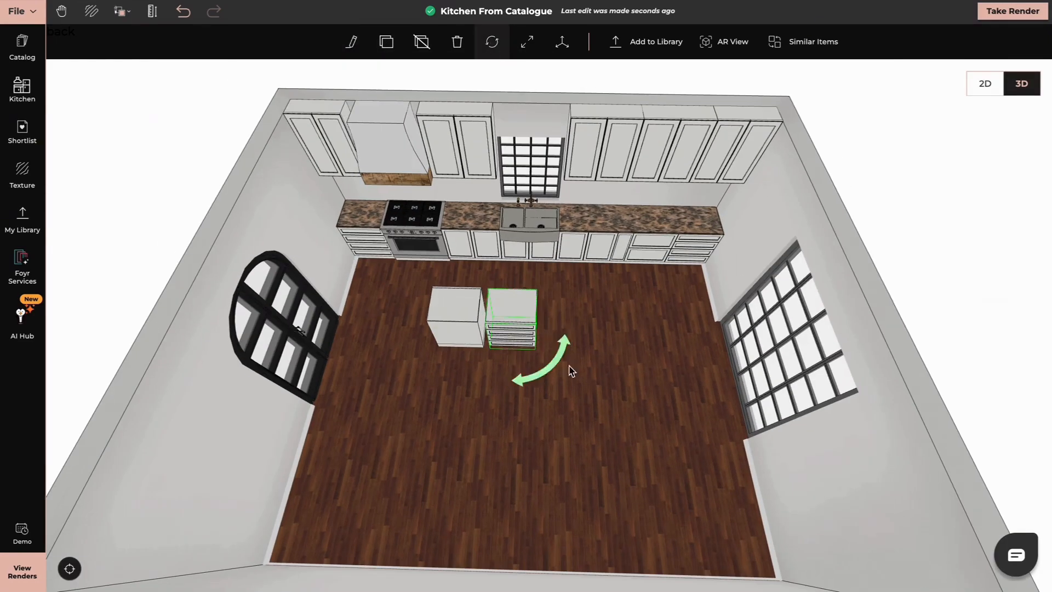
drag(555, 362, 509, 321)
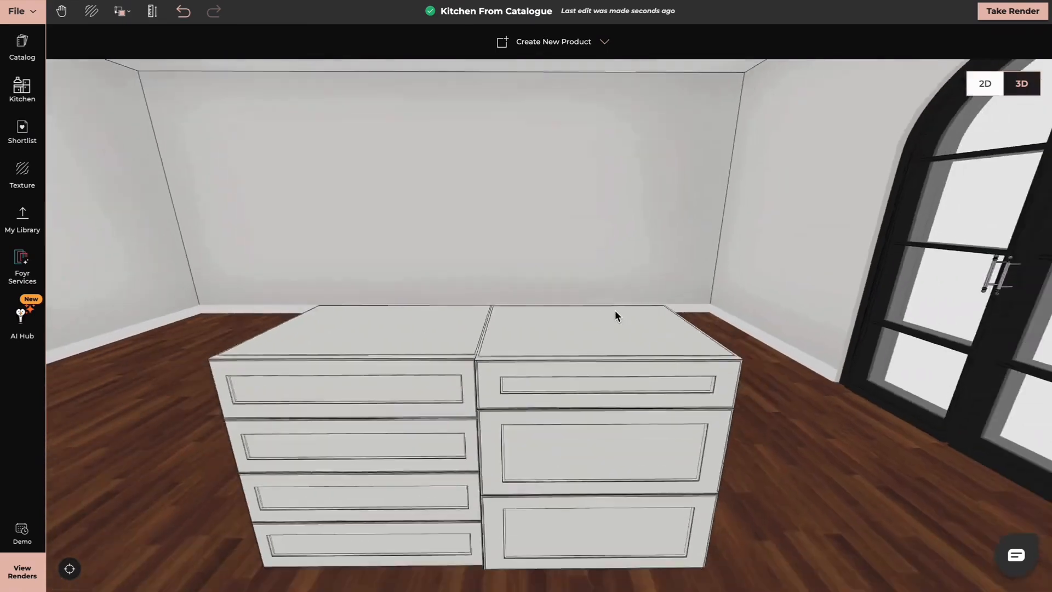
Step: Clone the four-drawer unit, place the copy beside it to extend the island row, and nudge it in line
click(551, 459)
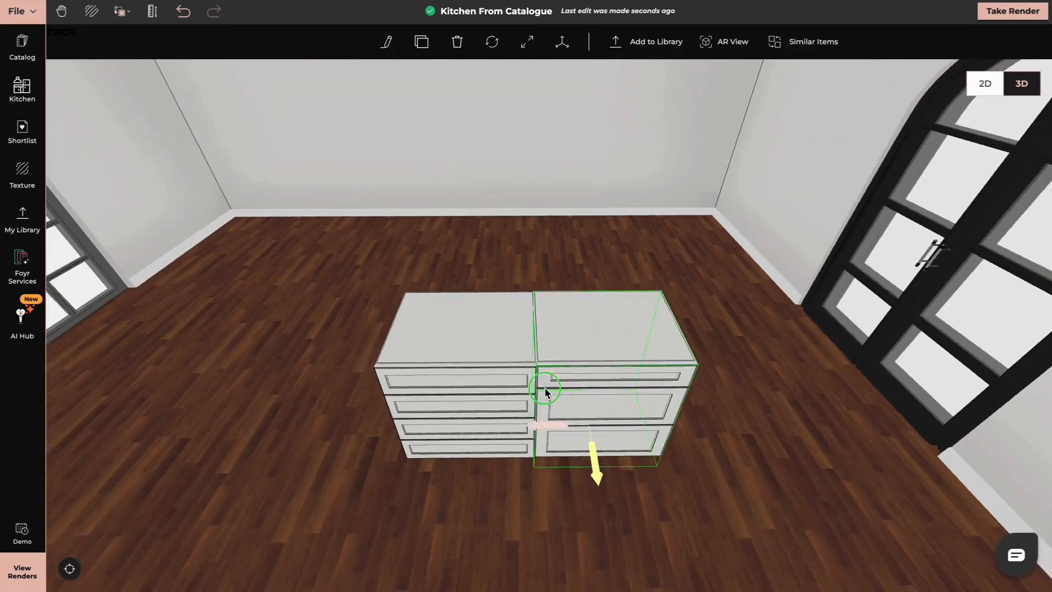
click(559, 330)
click(387, 42)
click(443, 419)
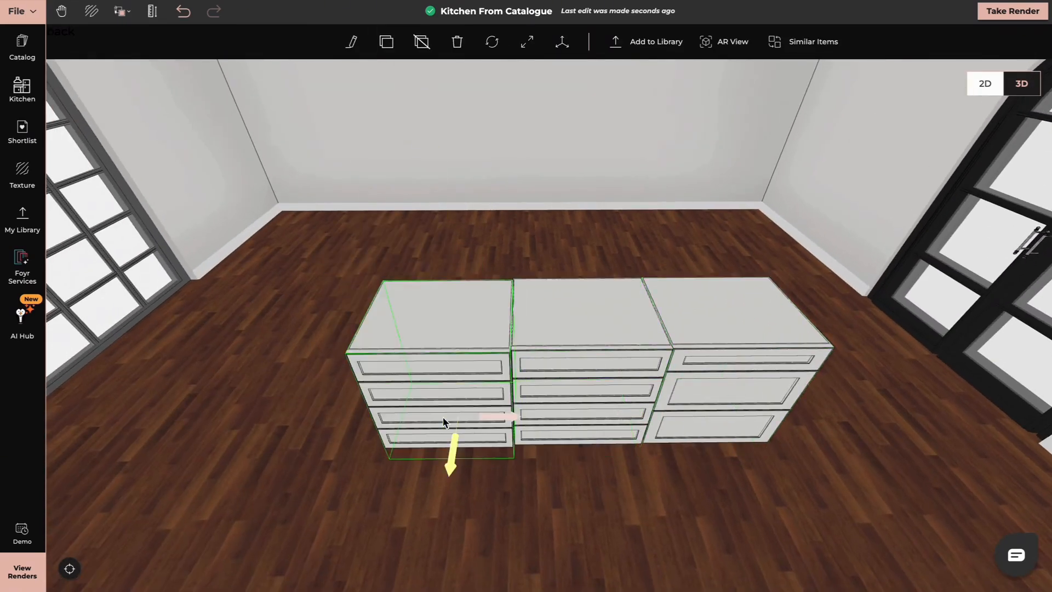
drag(450, 466, 451, 453)
Step: Align the island's drawer units through their Z positions, setting the three-drawer unit to -3.333 m
click(585, 354)
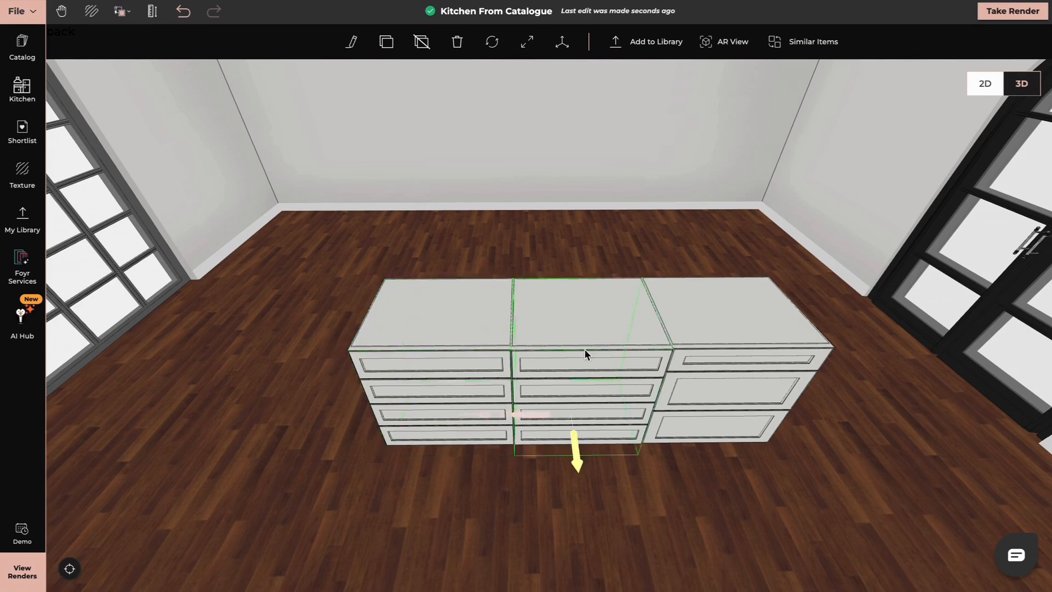
click(352, 43)
click(714, 353)
click(387, 43)
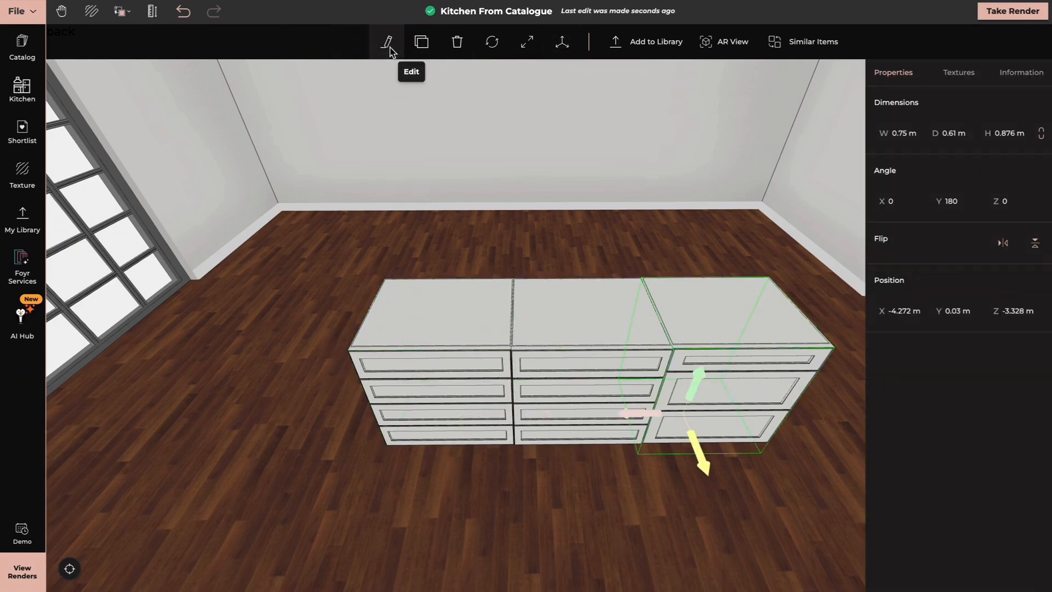
click(1022, 312)
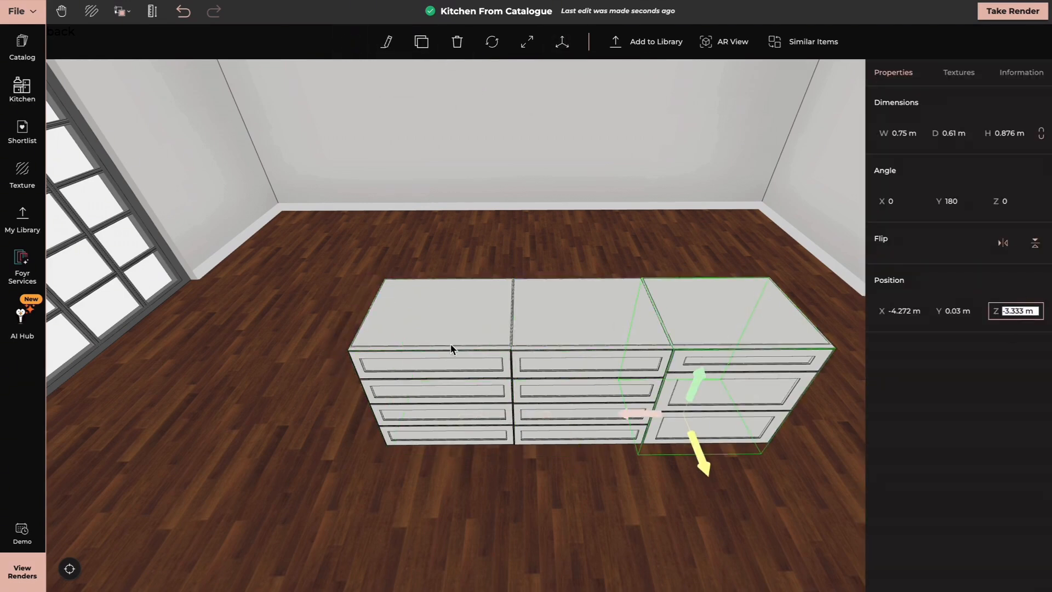
click(453, 347)
click(353, 42)
click(1019, 312)
Step: Clone the three-drawer unit to the opposite end of the island row and adjust its Z position to match
click(386, 41)
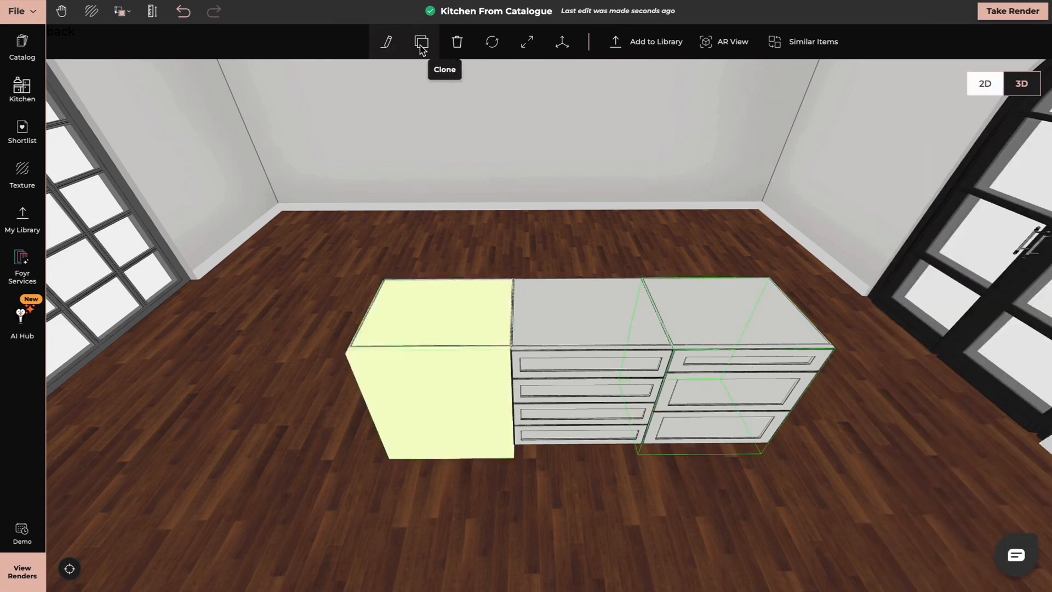
click(351, 409)
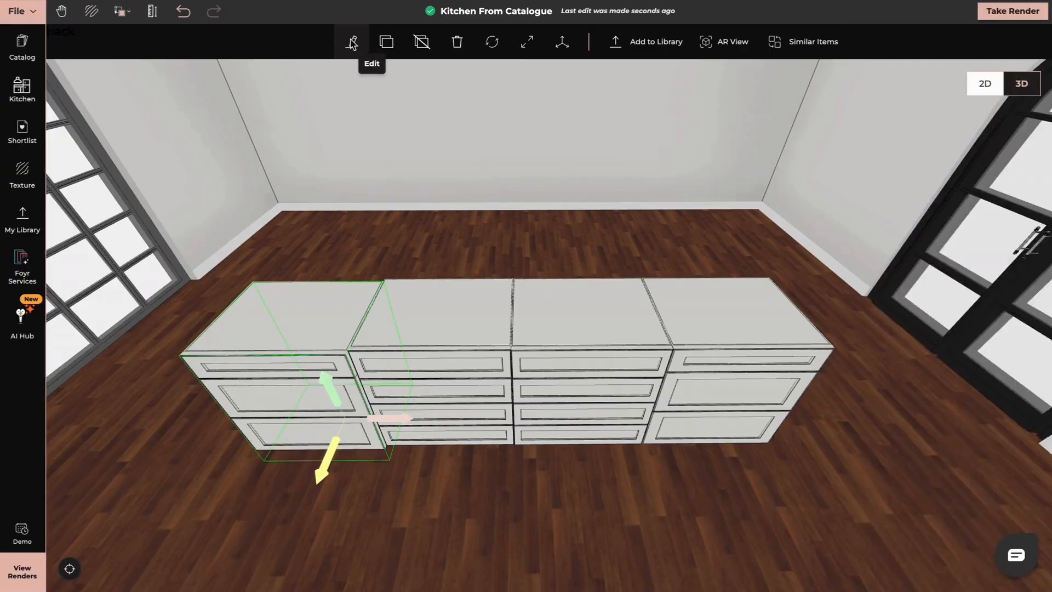
click(352, 42)
click(1015, 313)
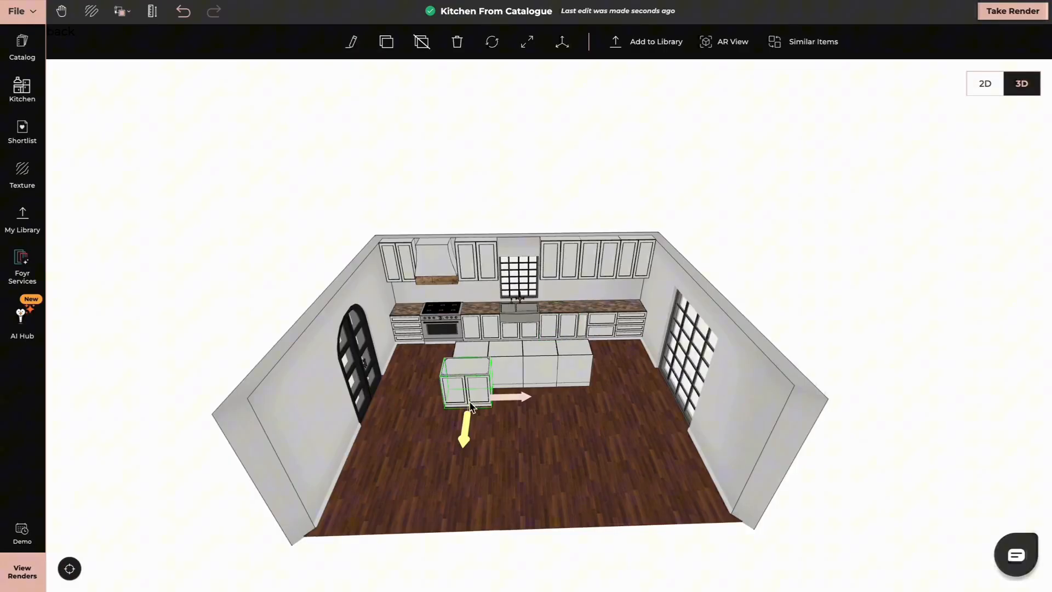
Step: Set the width of the two-door base cabinet behind the island's drawer units to 0.8 m
click(353, 42)
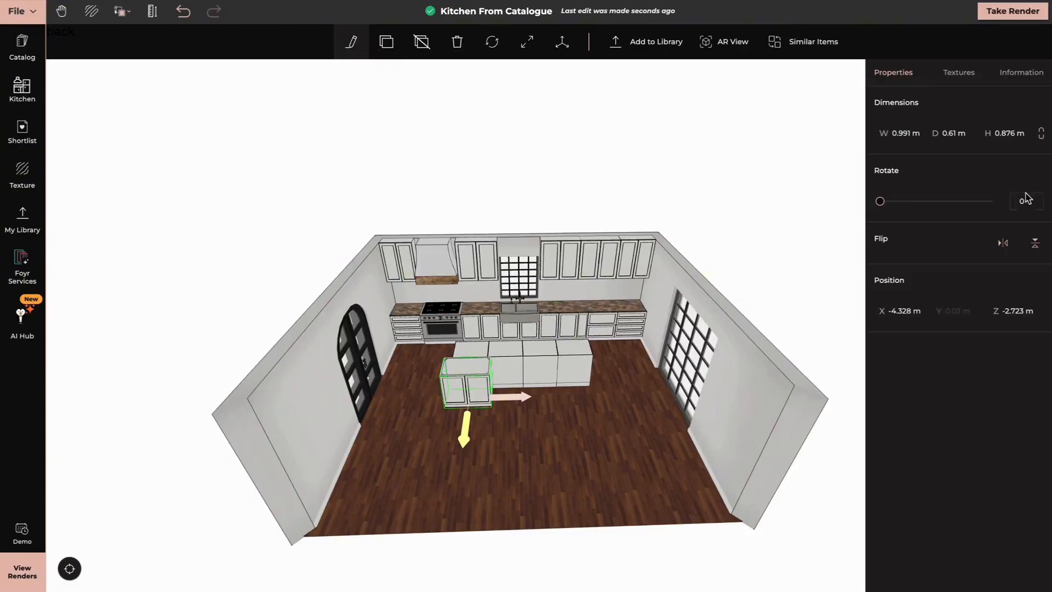
click(899, 136)
text(0.8)
click(518, 400)
Step: Clone the two-door cabinet three times along the back of the drawer units to complete the double-sided island
click(386, 41)
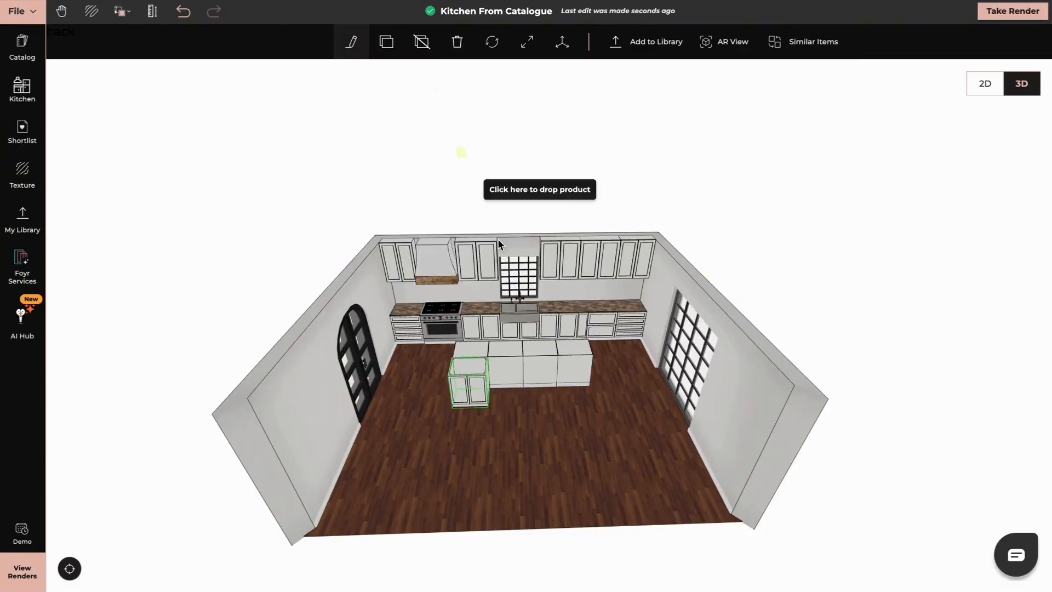
click(512, 409)
click(387, 42)
click(548, 410)
click(386, 41)
click(588, 410)
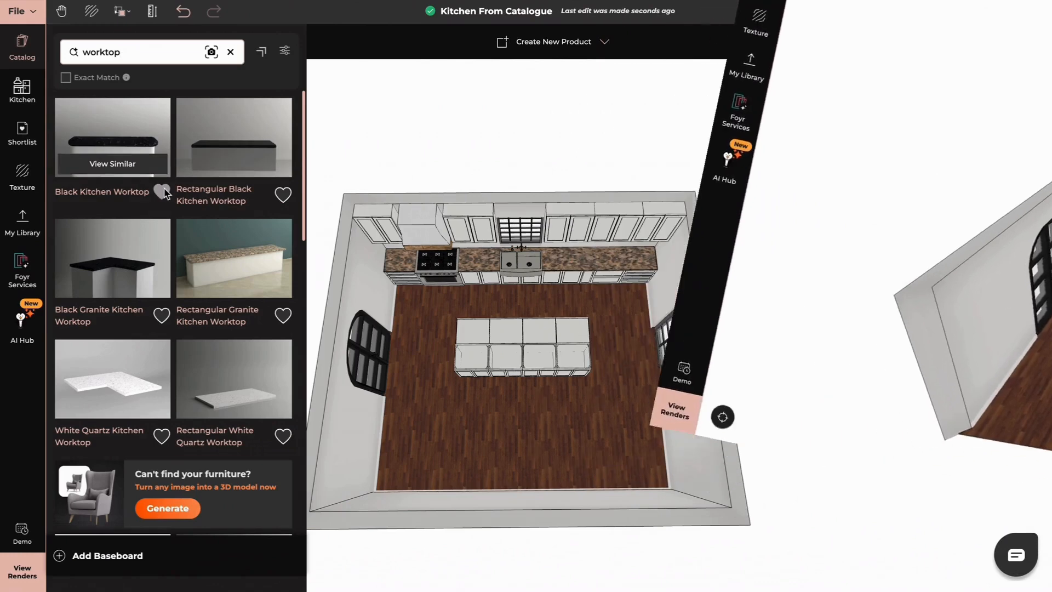
Step: Place the Rectangular Granite Kitchen Worktop on the island and widen it to overhang the two-door cabinet side
click(213, 236)
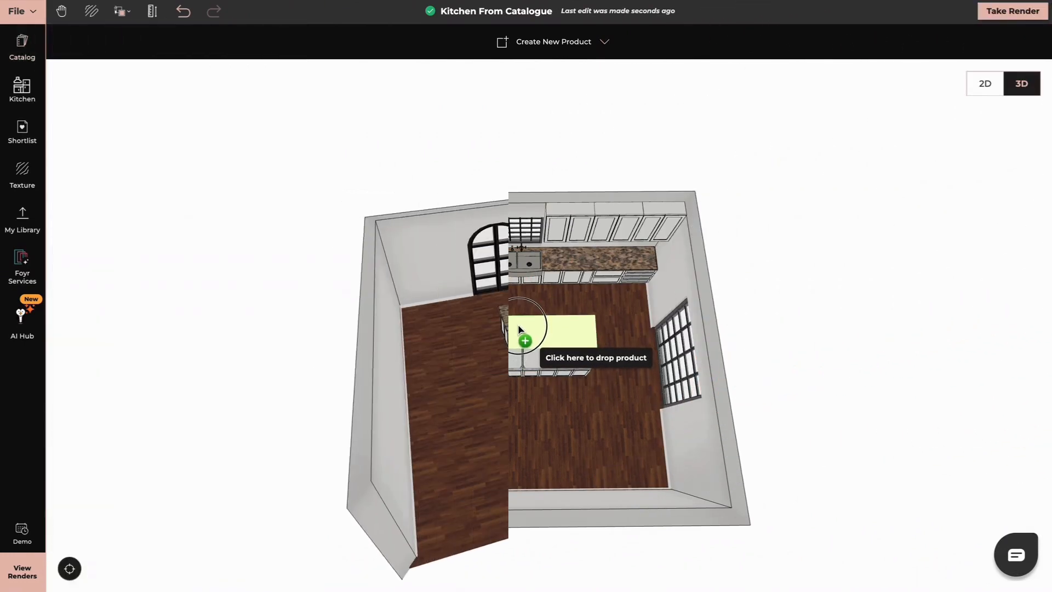
click(518, 330)
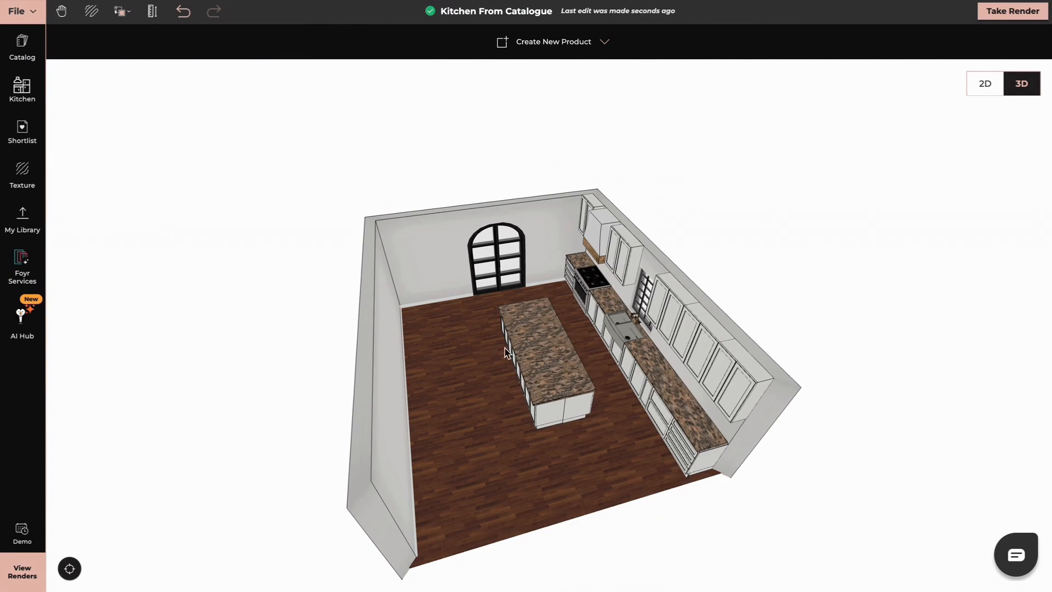
click(548, 355)
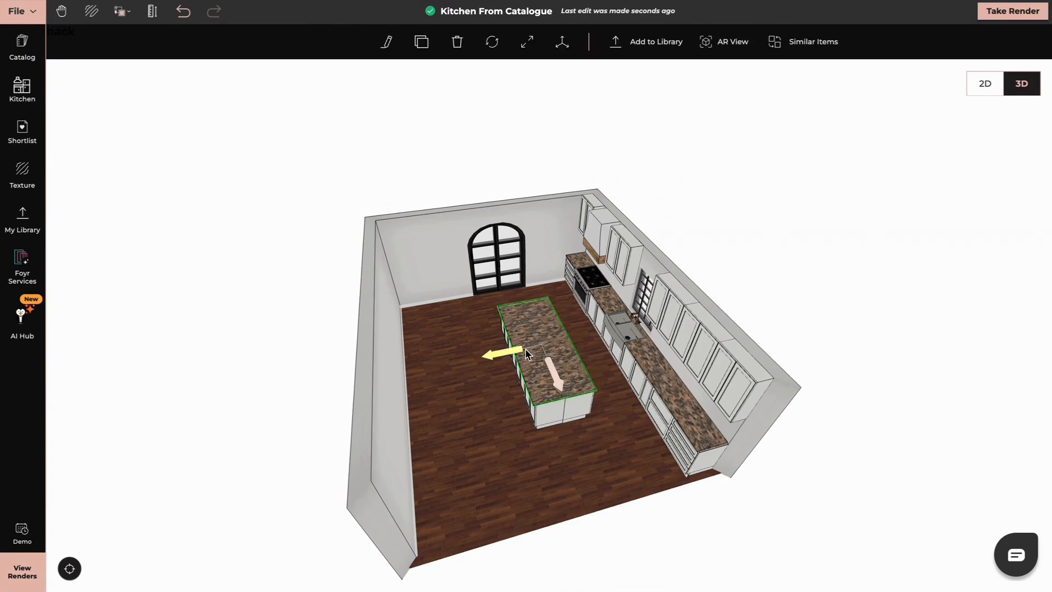
click(530, 45)
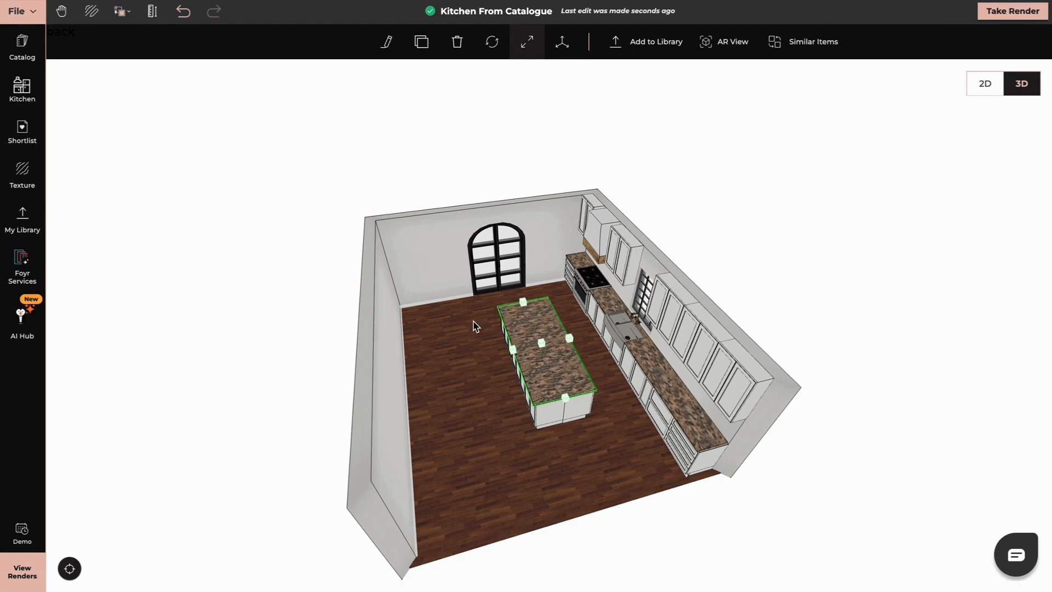
drag(513, 350, 523, 393)
scroll(521, 393, up, 5)
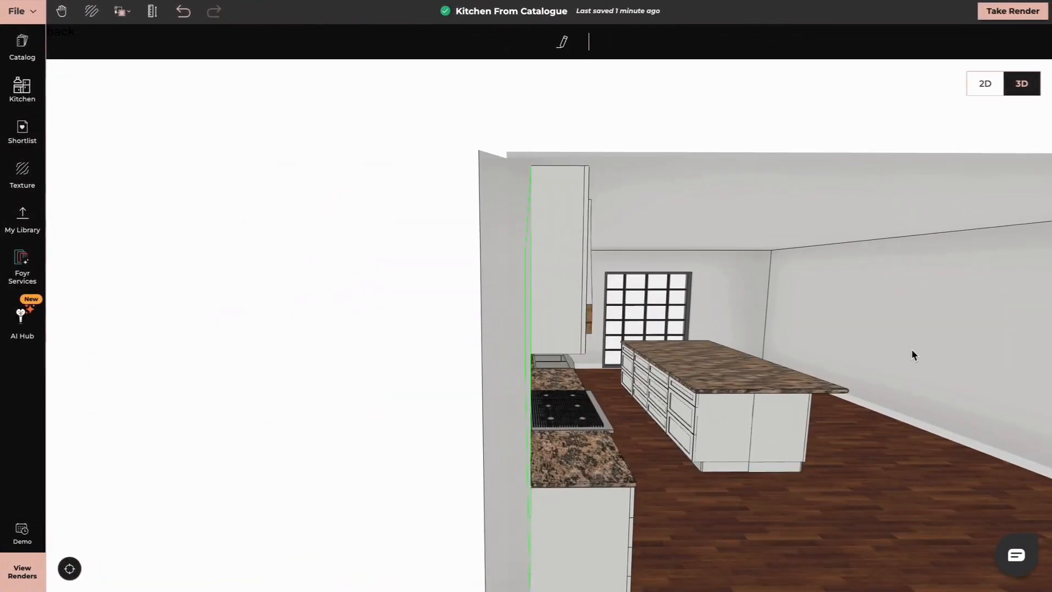
Step: From the Shaker tall units, place a 4 Door Pantry W33xh84 in the blank wall's corner nearest the rectangular window
click(908, 339)
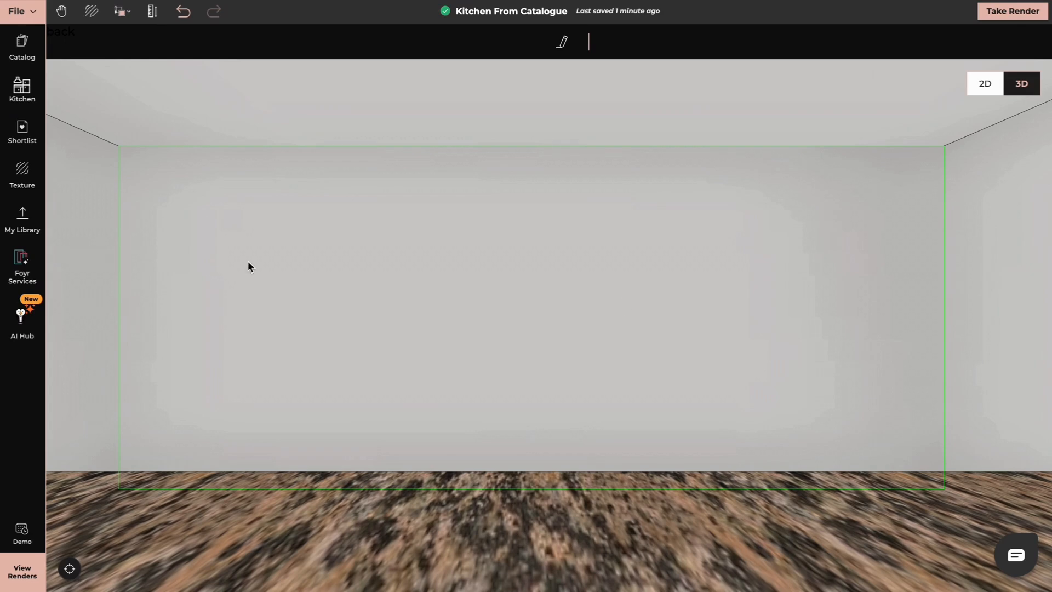
click(25, 89)
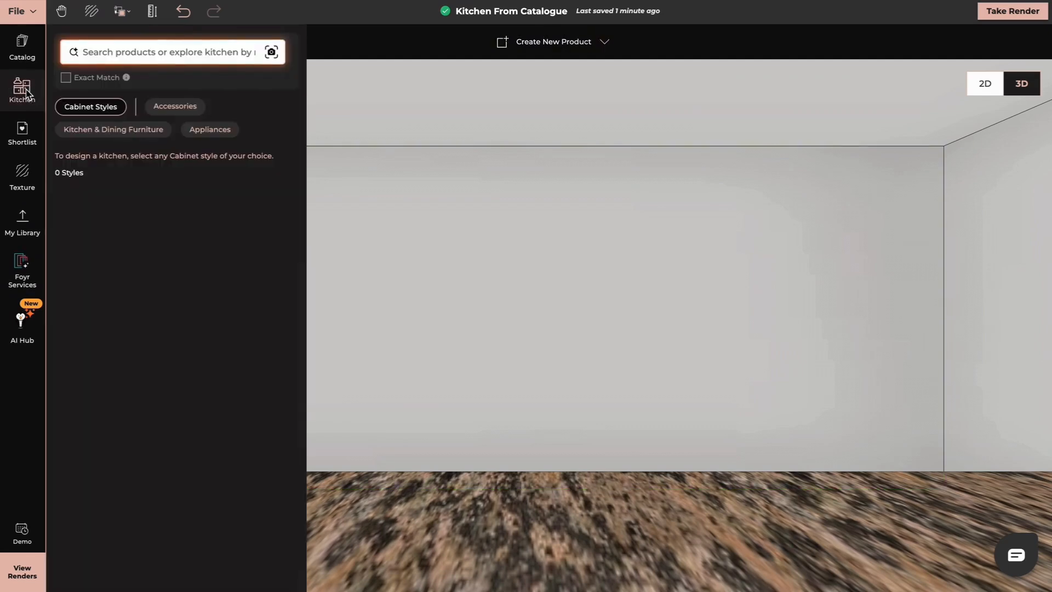
scroll(129, 371, down, 1)
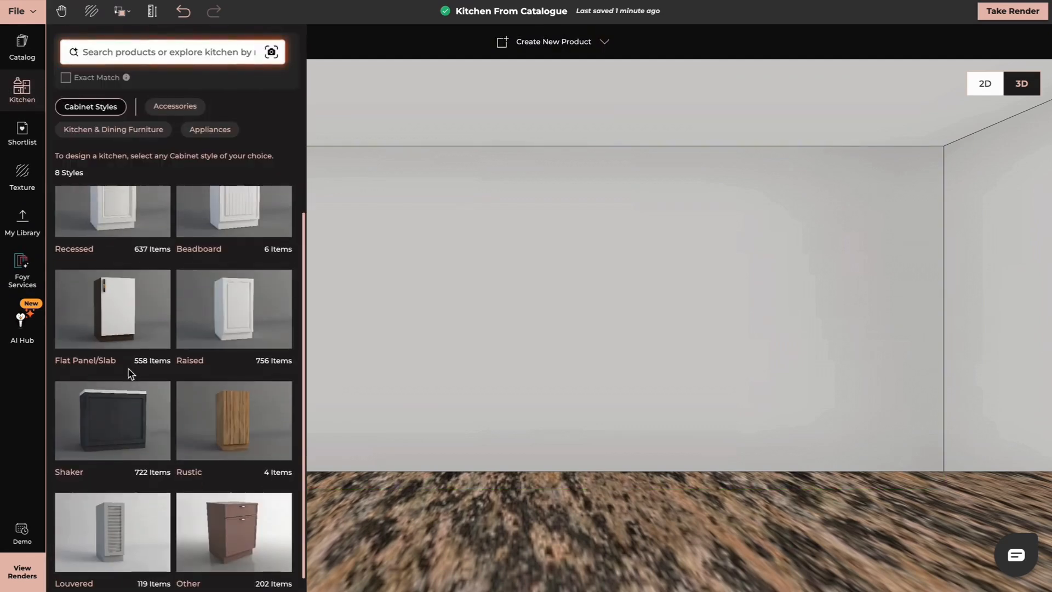
click(126, 412)
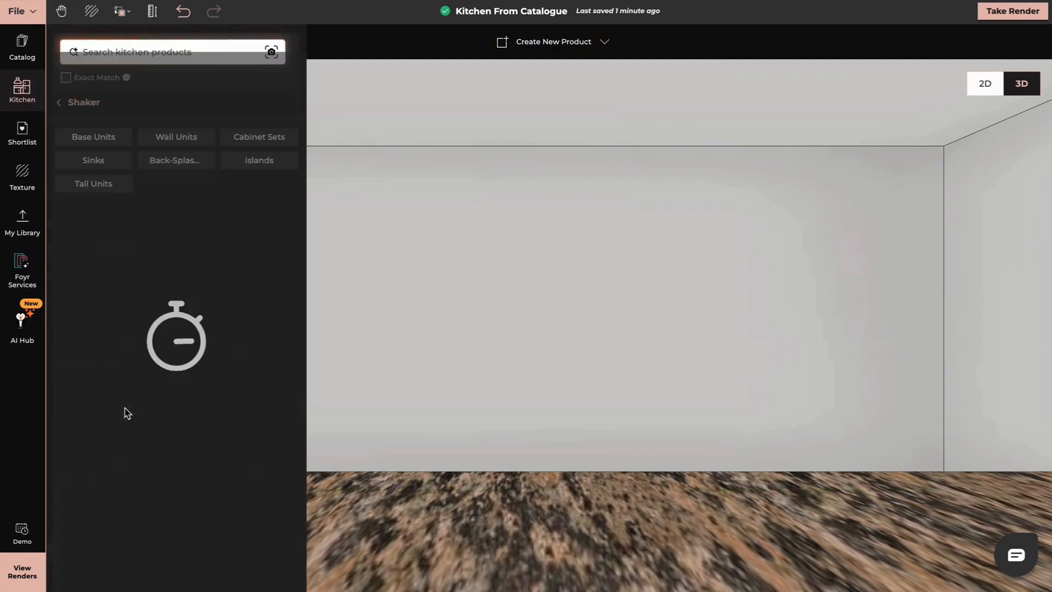
click(96, 188)
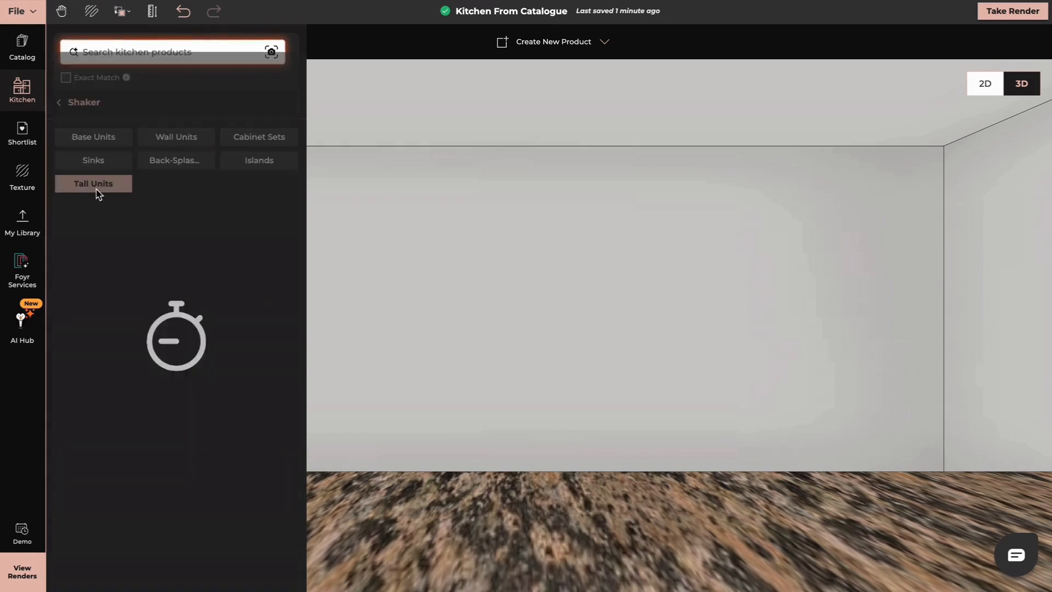
scroll(166, 458, down, 10)
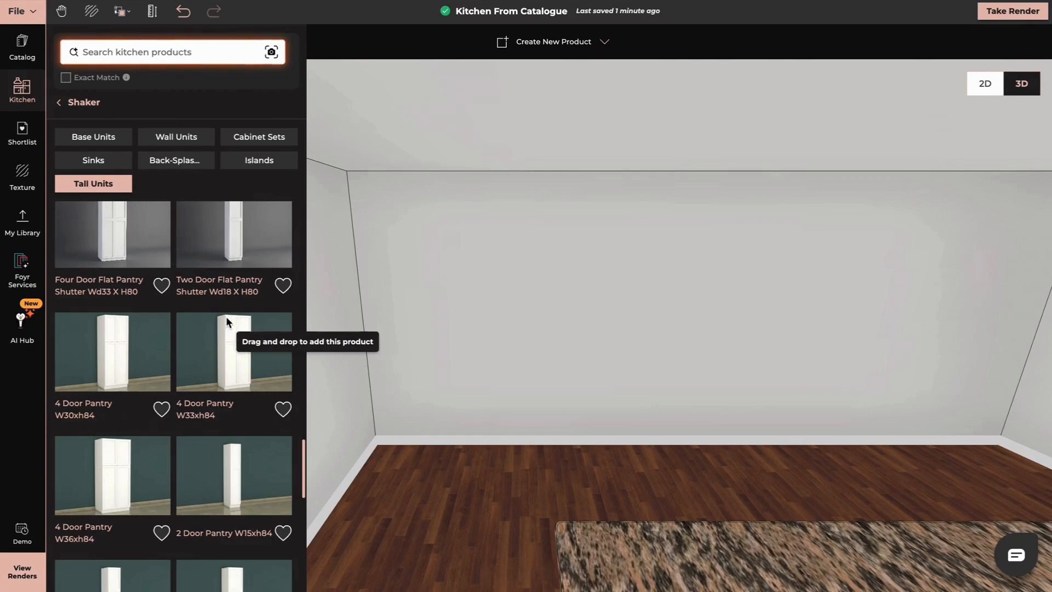
drag(227, 320, 423, 392)
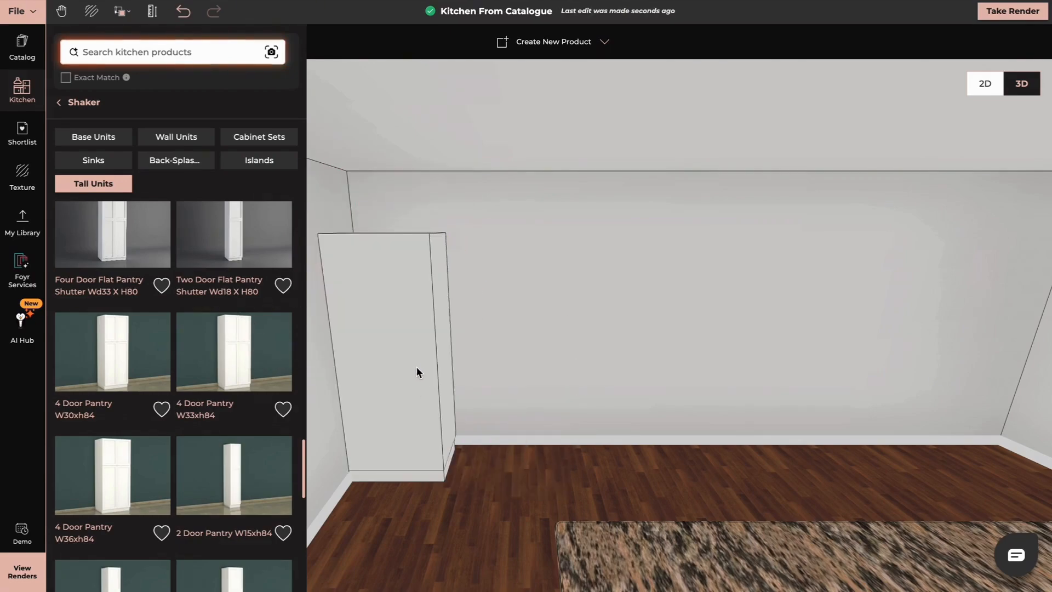
Step: Rotate the corner pantry so its doors face the room
click(415, 364)
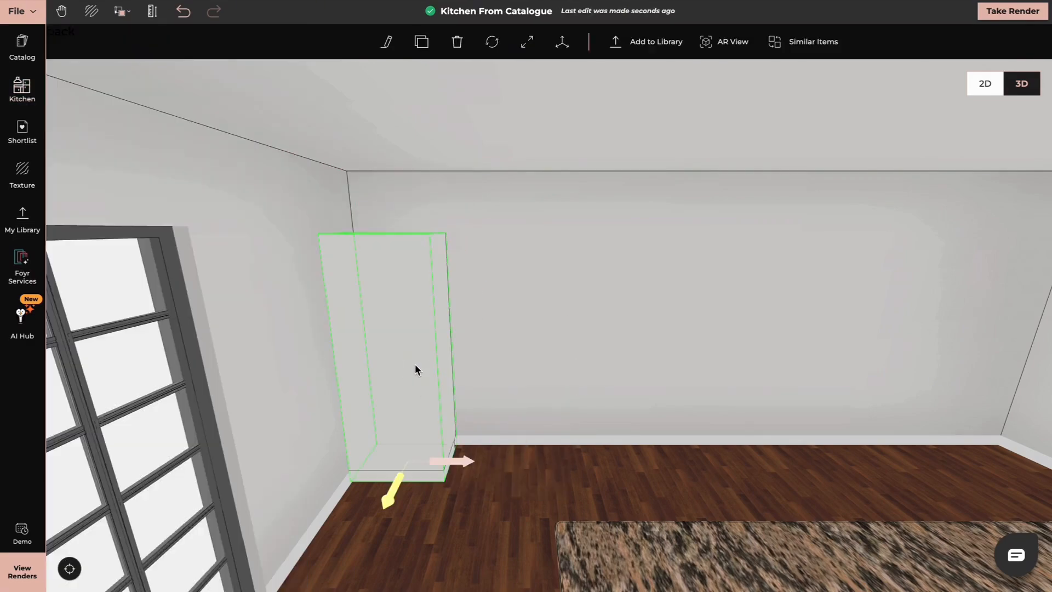
click(493, 44)
drag(412, 502, 435, 496)
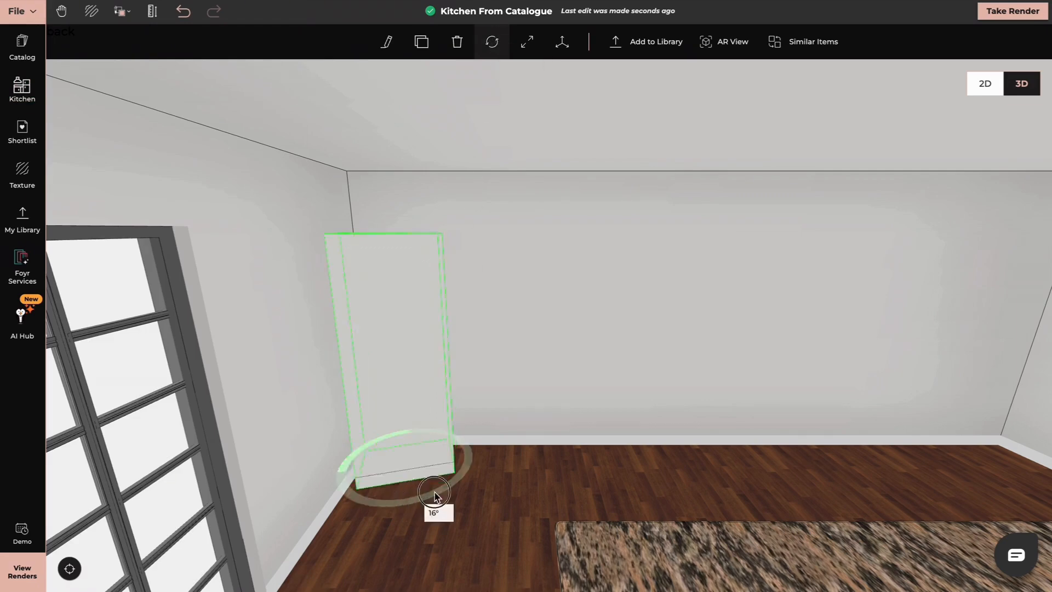
drag(435, 449, 641, 449)
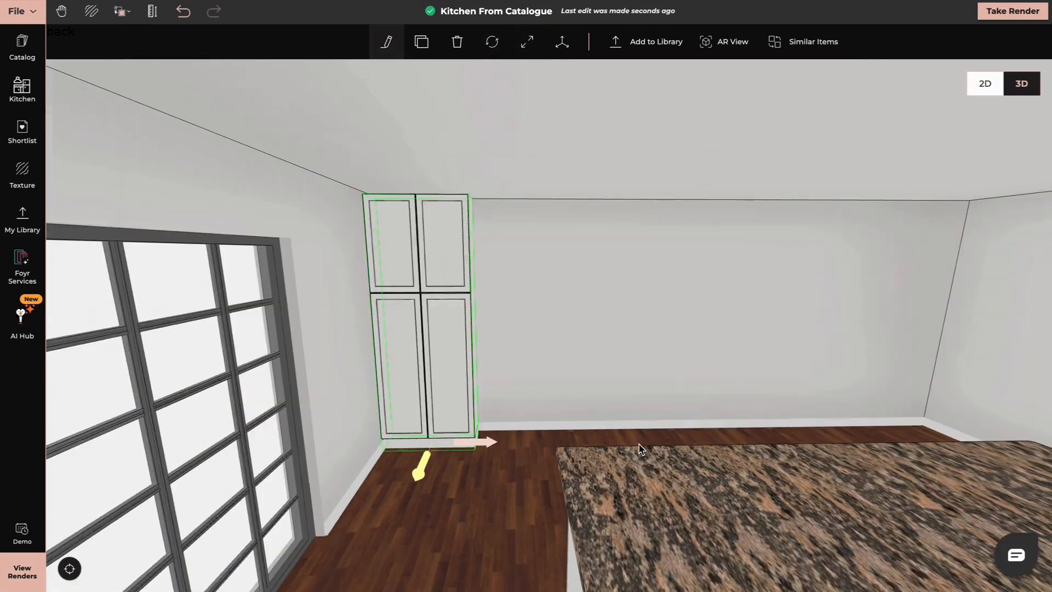
Step: Clone the four-door pantry along the blank wall until six units stand in one continuous row
key(ctrl+d)
click(570, 460)
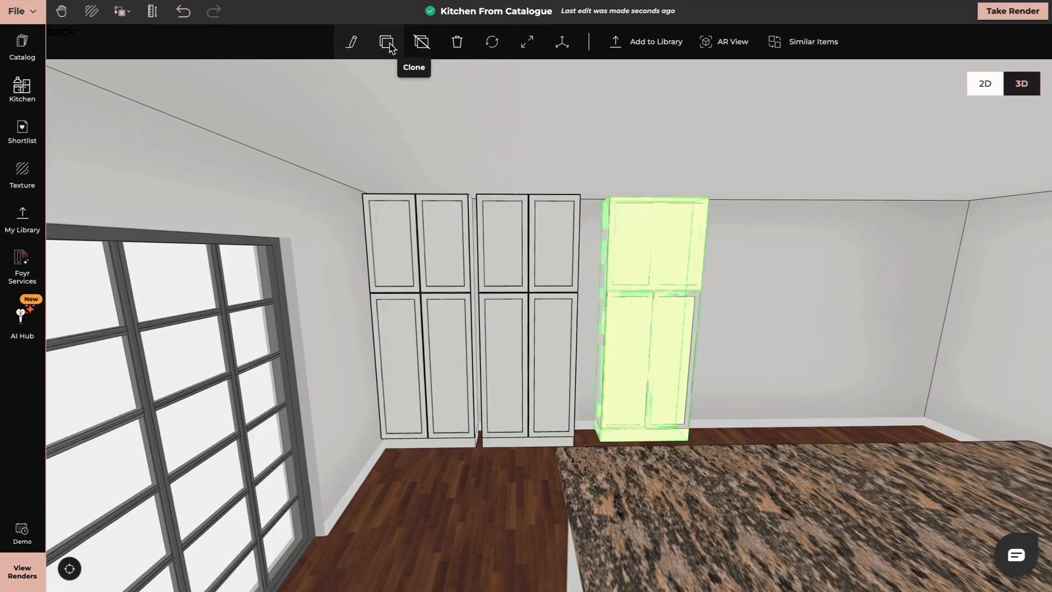
click(387, 42)
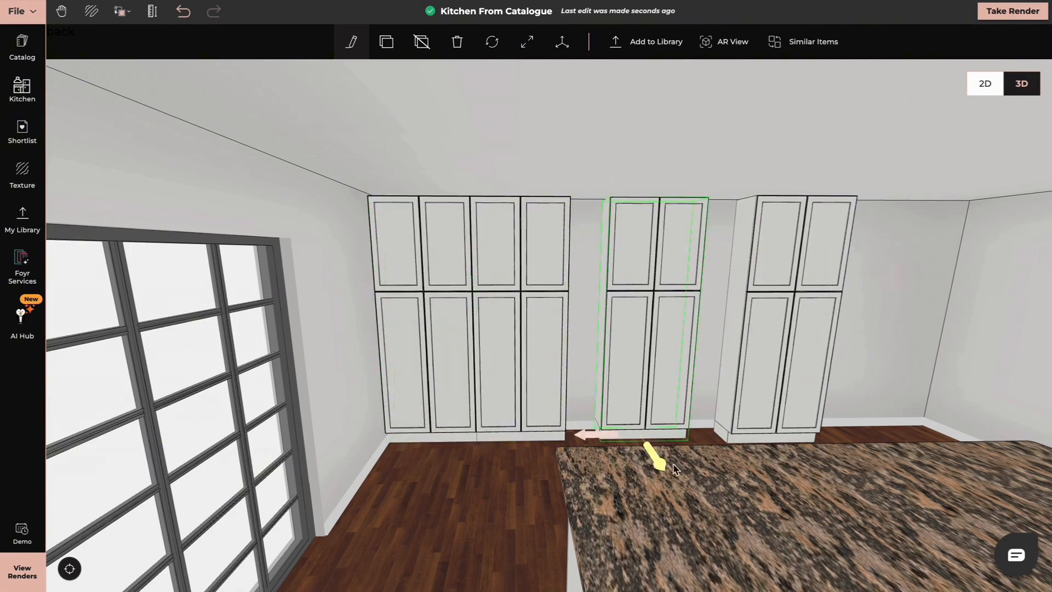
drag(676, 469, 814, 471)
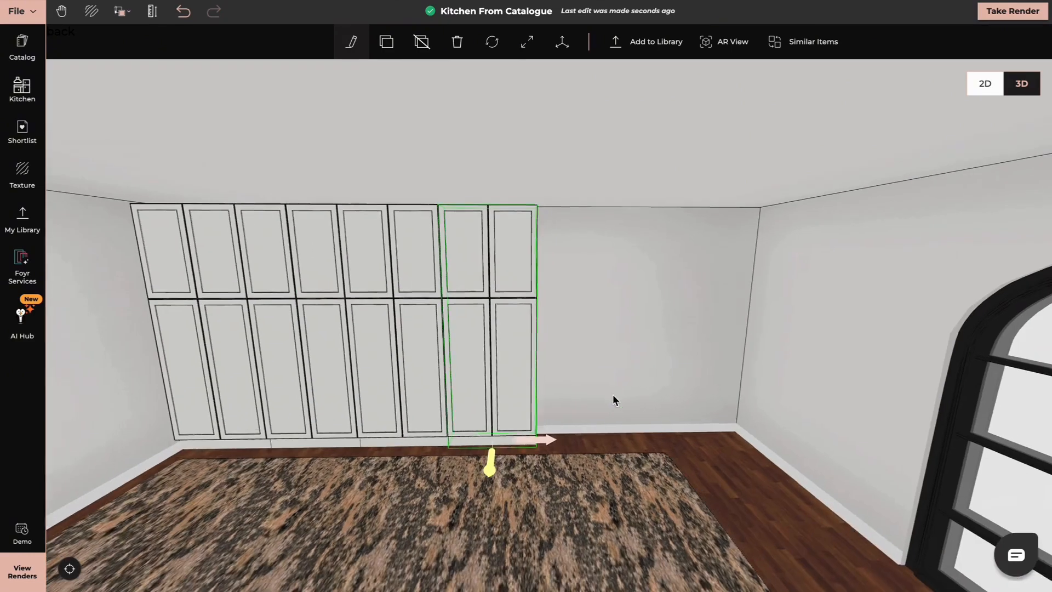
key(ctrl+d)
click(616, 439)
click(726, 454)
mouse_move(627, 466)
mouse_down()
mouse_move(585, 470)
mouse_move(700, 481)
mouse_move(678, 461)
mouse_up()
Step: Add a narrow two-door pantry from the Shaker tall units to fill the remaining gap at the end of the row
click(22, 88)
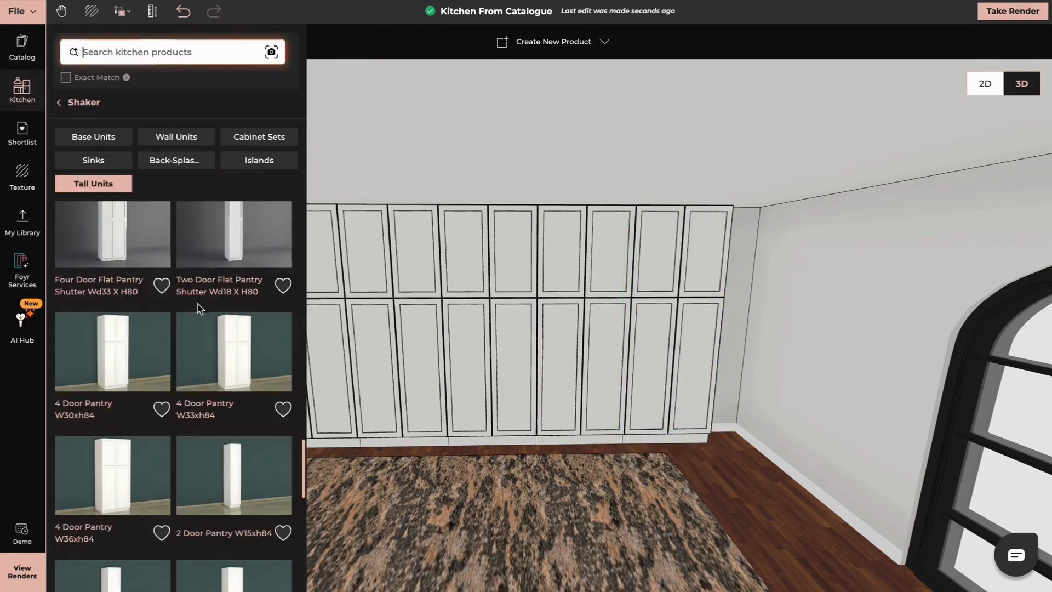
scroll(245, 434, down, 1)
drag(245, 435, 630, 455)
click(630, 455)
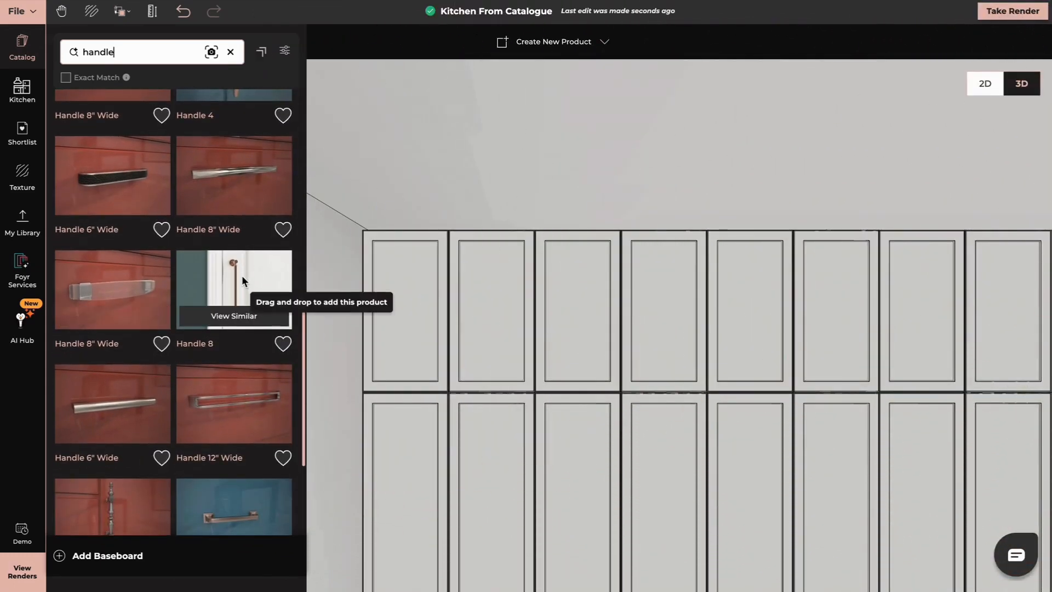
Step: Place Handle 8 on the corner pantry's first upper door, clone it onto the adjacent upper door, and set its vertical position to 1.8 m
drag(239, 264, 426, 379)
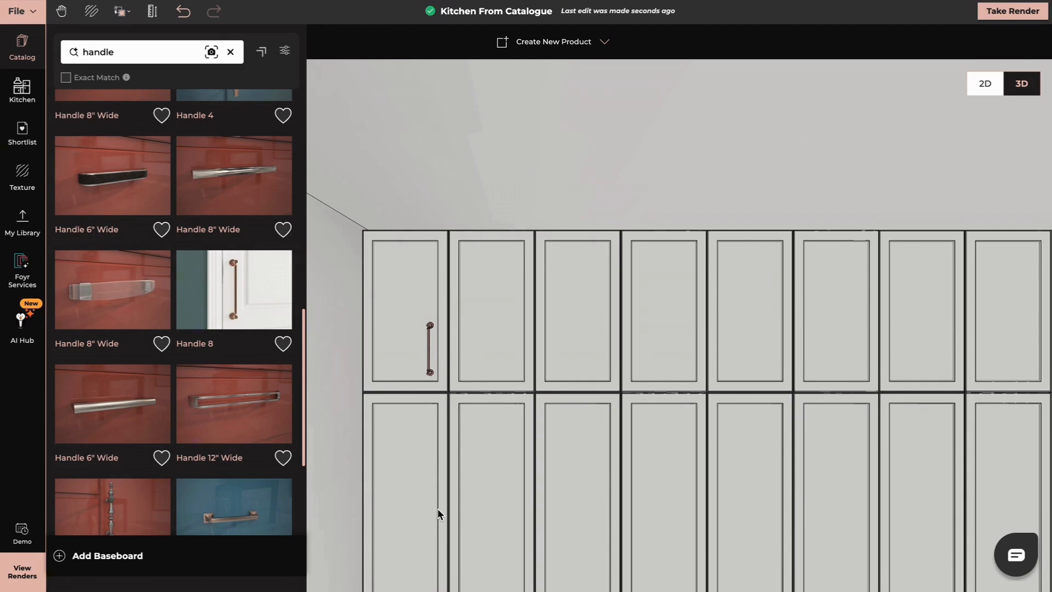
click(430, 329)
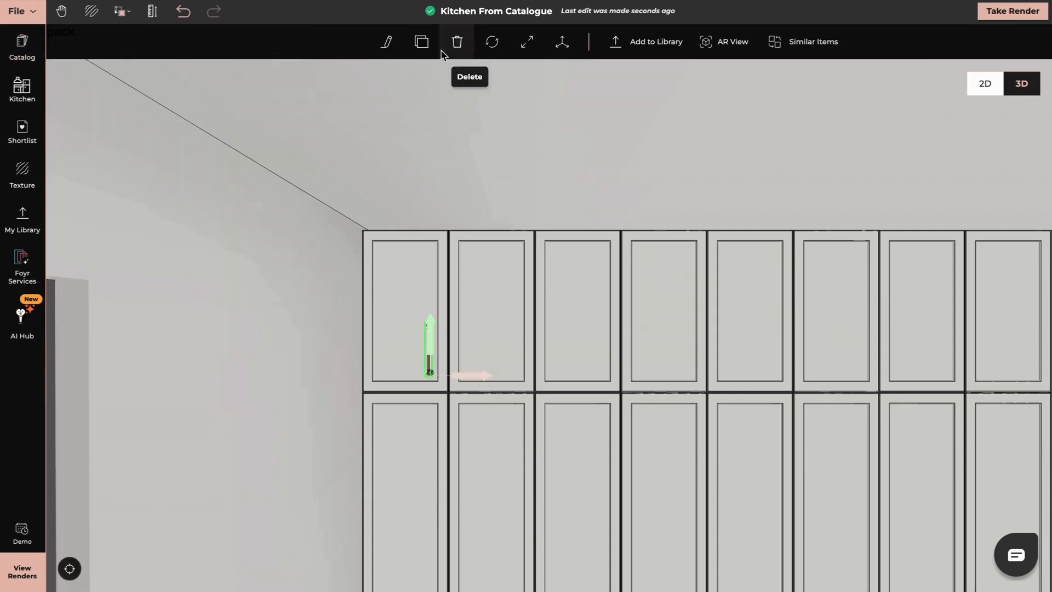
click(386, 42)
click(470, 363)
click(959, 311)
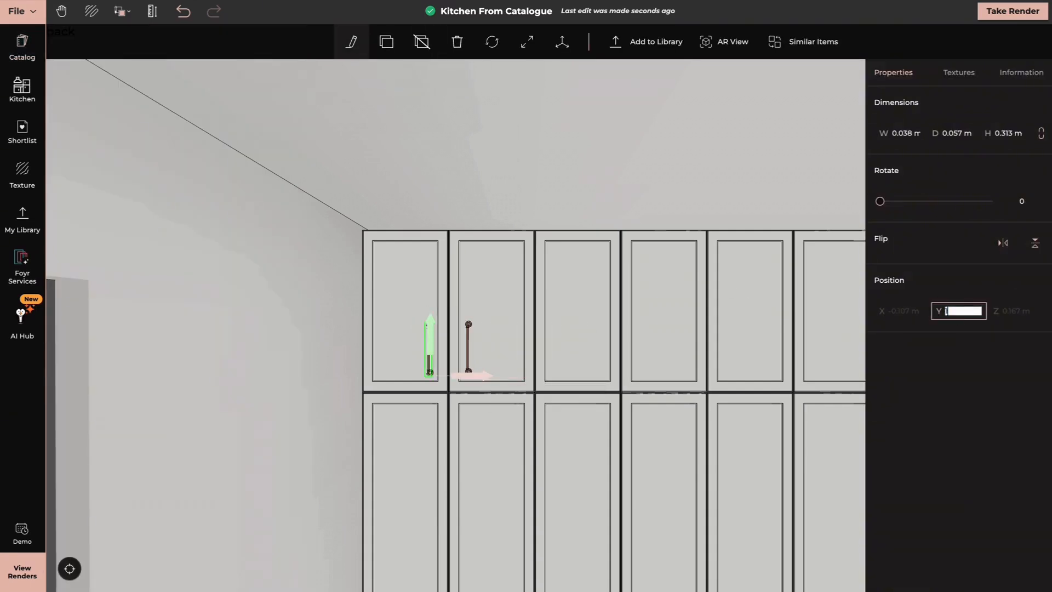
click(471, 324)
click(958, 312)
text(1.8)
key(Return)
Step: Clone the handle onto the corner pantry's two lower doors near their upper inner corners, with a vertical position of 1.3 m
right_drag(516, 459, 546, 331)
right_drag(534, 262, 567, 271)
click(493, 253)
click(530, 255)
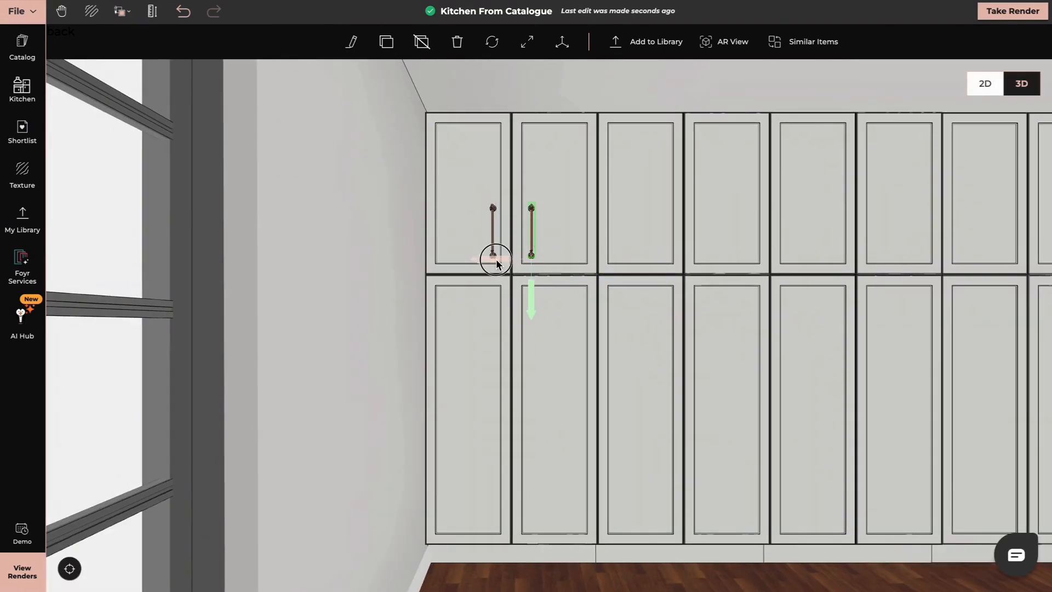
click(387, 42)
click(519, 344)
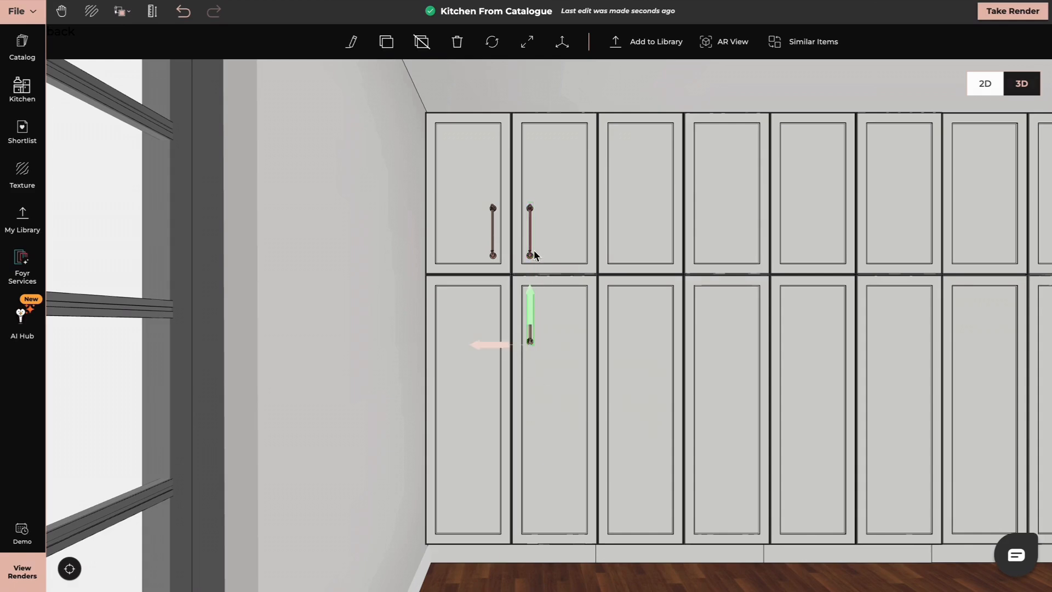
click(495, 332)
click(958, 311)
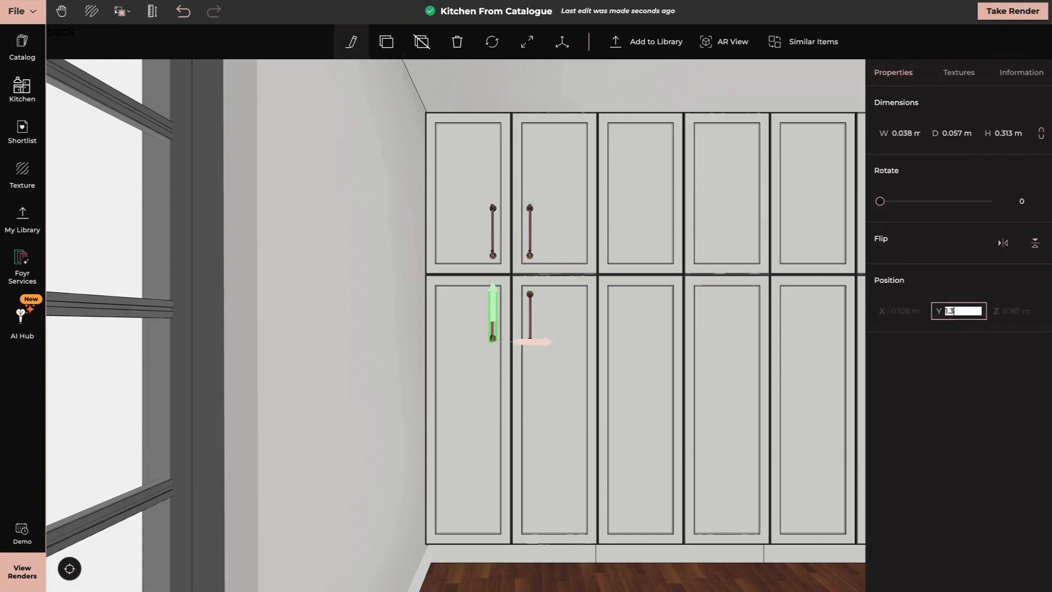
click(531, 300)
Step: Group the corner pantry's four door handles into one set
right_drag(532, 299, 504, 307)
click(466, 237)
shift+click(503, 224)
shift+click(466, 310)
shift+click(503, 309)
click(633, 43)
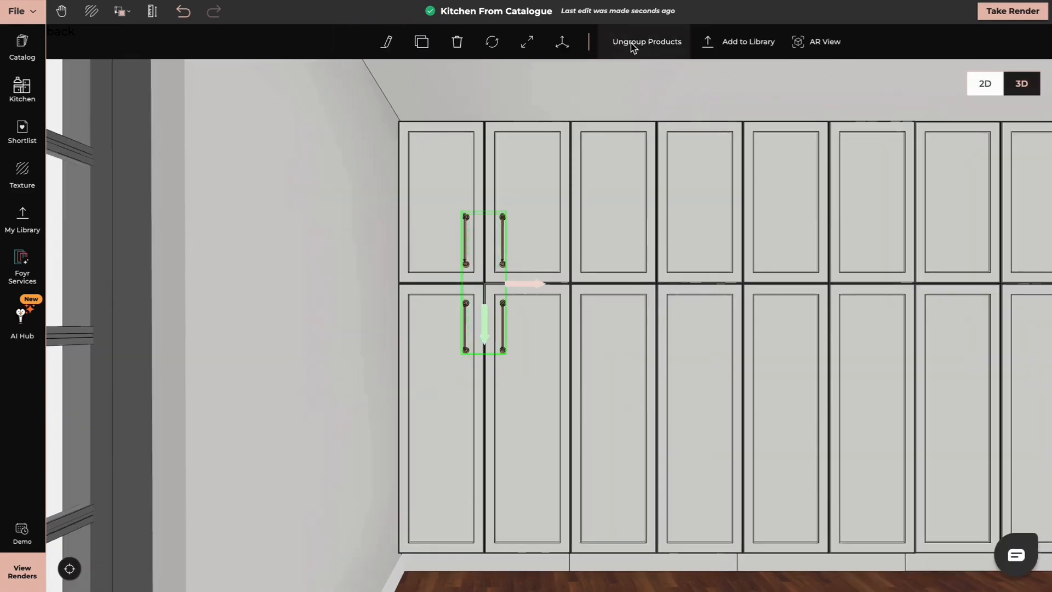
Step: Clone the four-handle group onto the second pantry and align the groups at a vertical position of 1.7 m
click(422, 42)
click(646, 288)
click(386, 42)
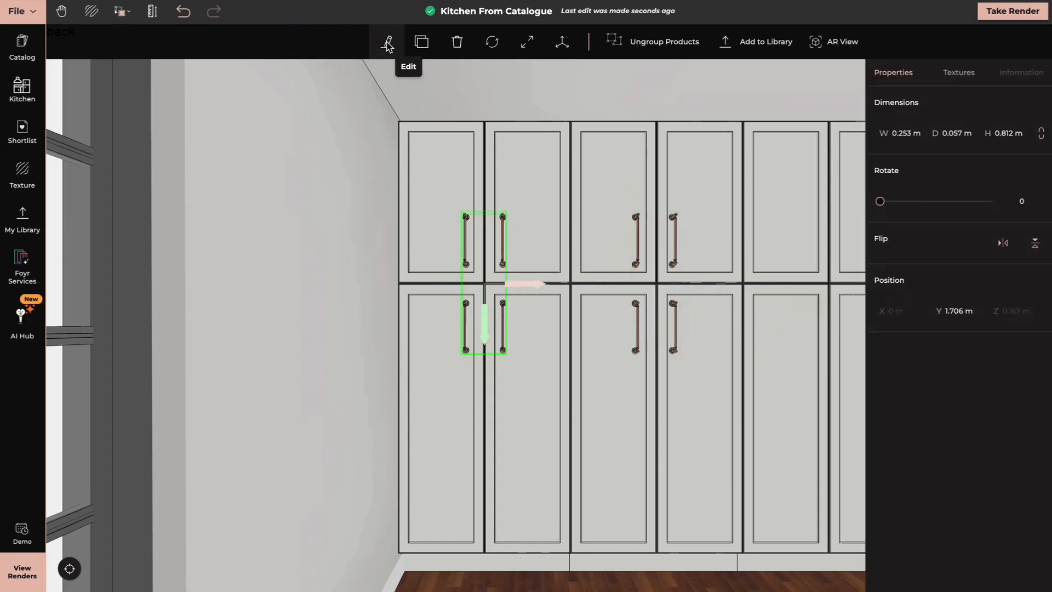
click(959, 312)
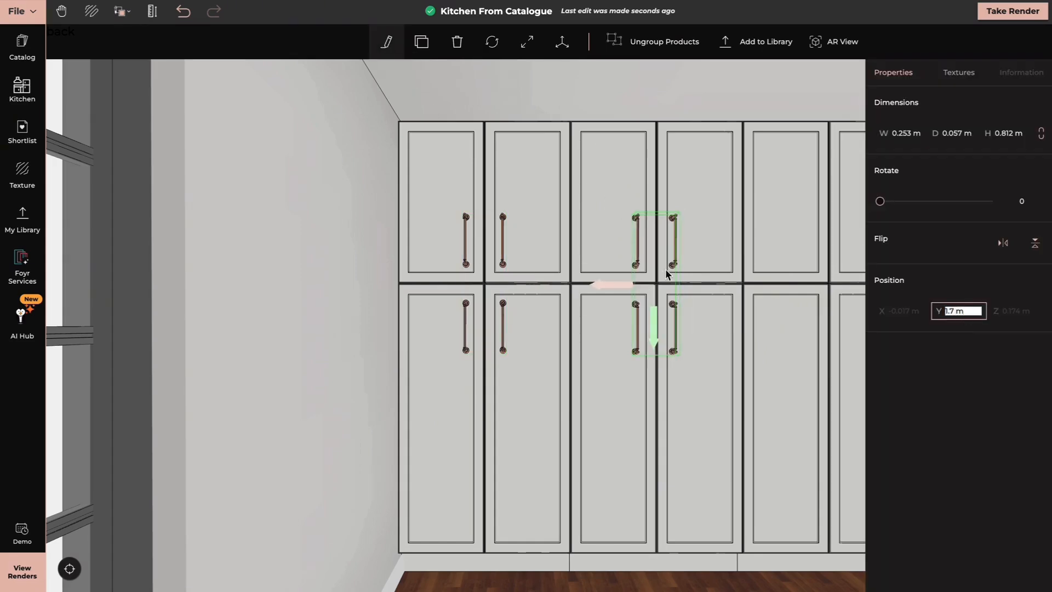
click(388, 42)
click(388, 44)
Step: Clone the four-handle group onto the third pantry in the row
right_drag(775, 418, 477, 449)
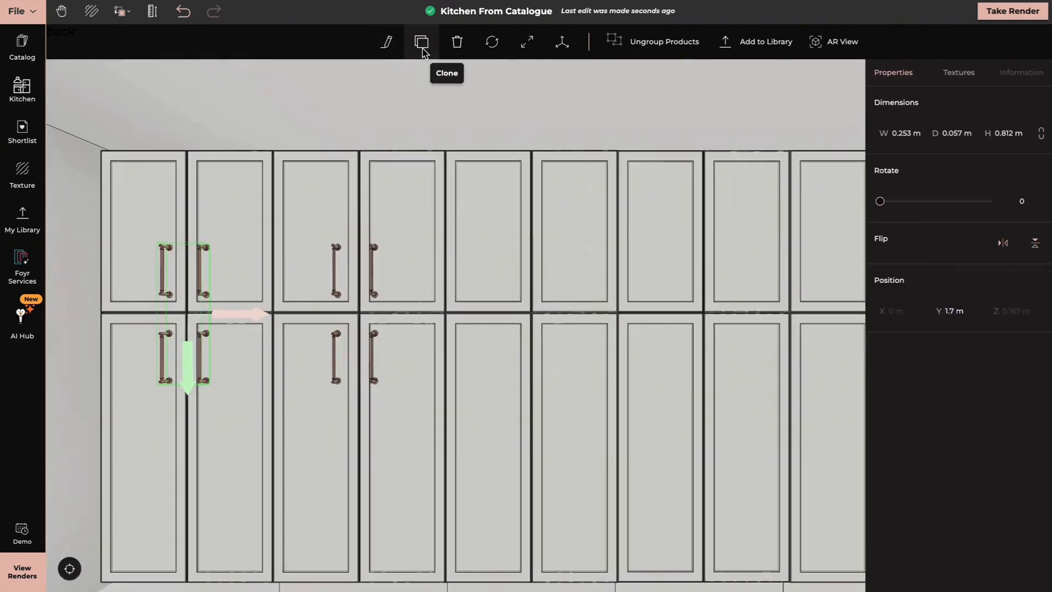
click(422, 42)
click(533, 318)
click(387, 43)
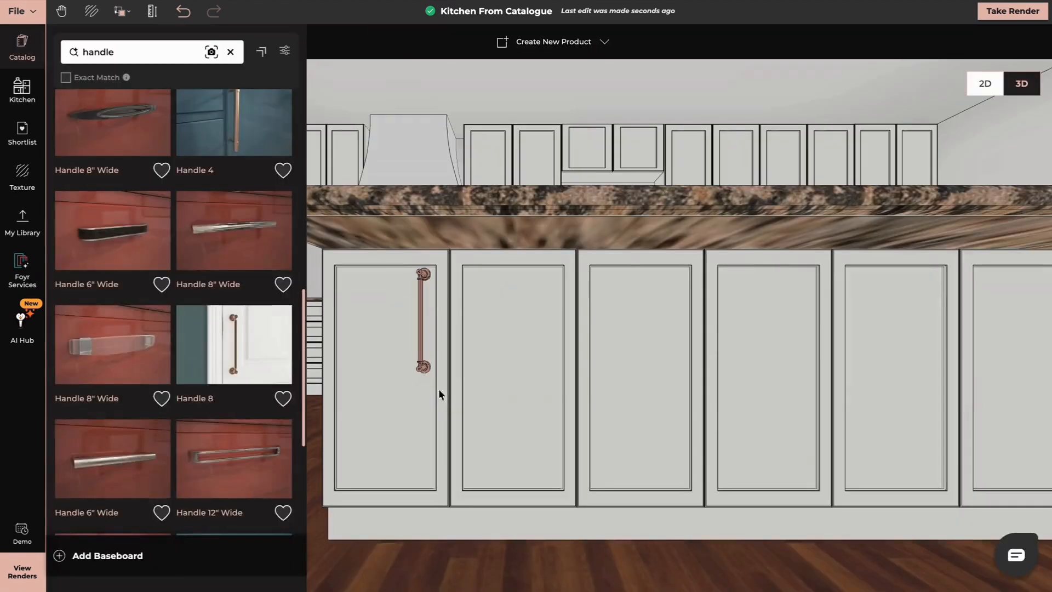
Step: Resize the handle on the island's end door to 0.03 m wide, 0.03 m deep and 0.2 m high
click(423, 329)
click(387, 42)
click(905, 134)
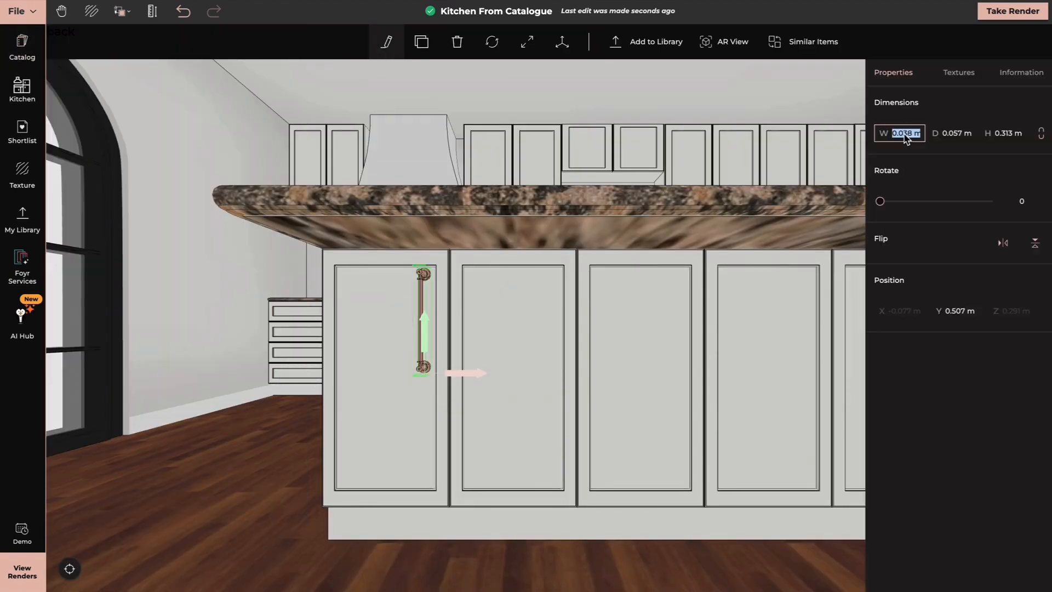
text(0.03)
click(954, 133)
text(0.03)
click(1005, 133)
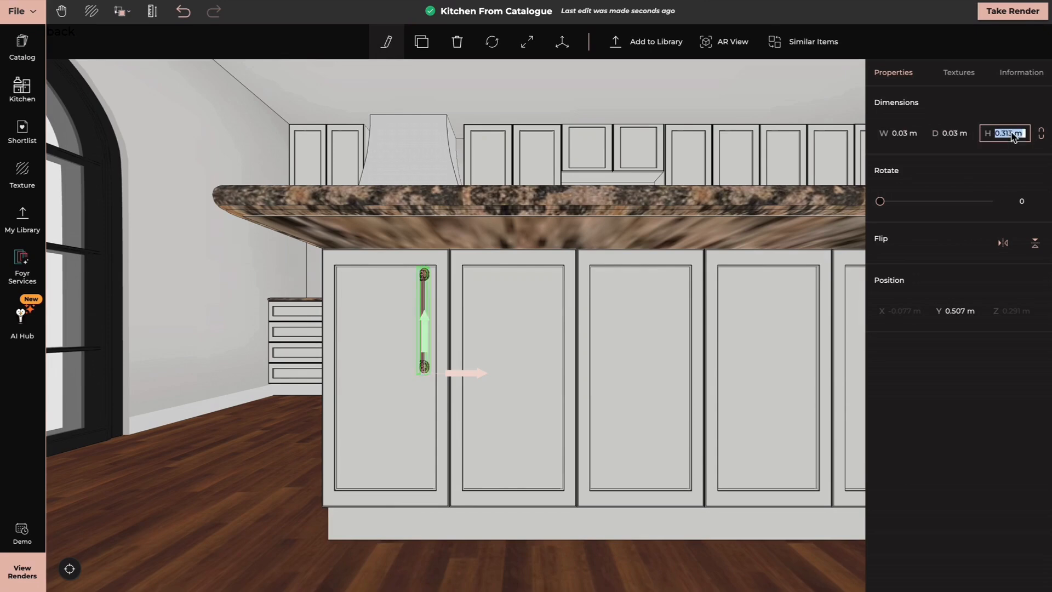
text(0.2)
Step: Raise the island door handle and set its vertical position to 0.6 m
drag(424, 343, 424, 307)
click(387, 43)
click(962, 314)
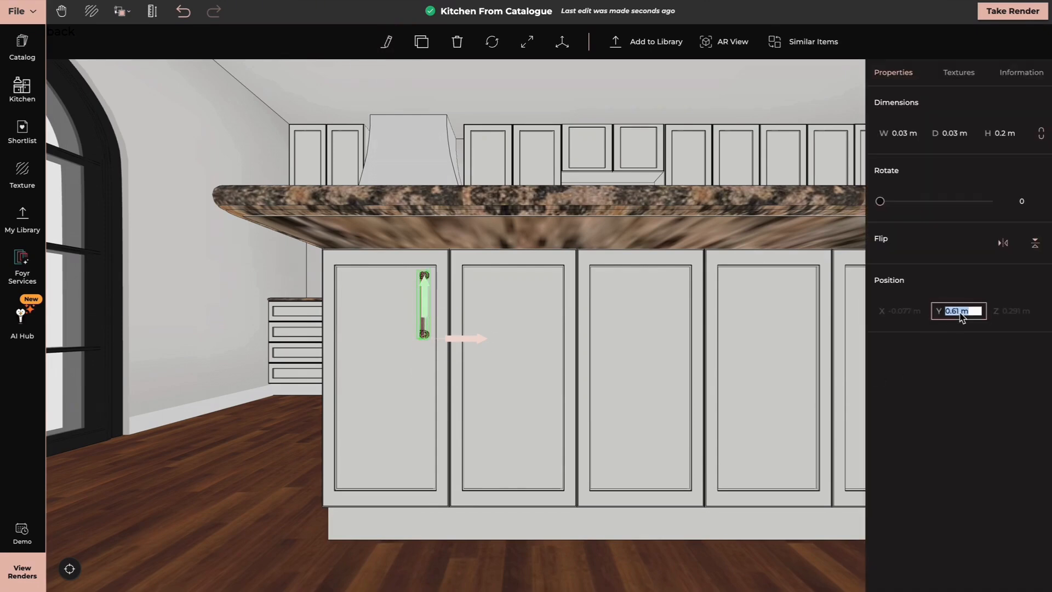
text(0.6)
key(Return)
Step: Clone the handle onto the island's second door and set its vertical position to 0.6 m
click(421, 42)
click(475, 328)
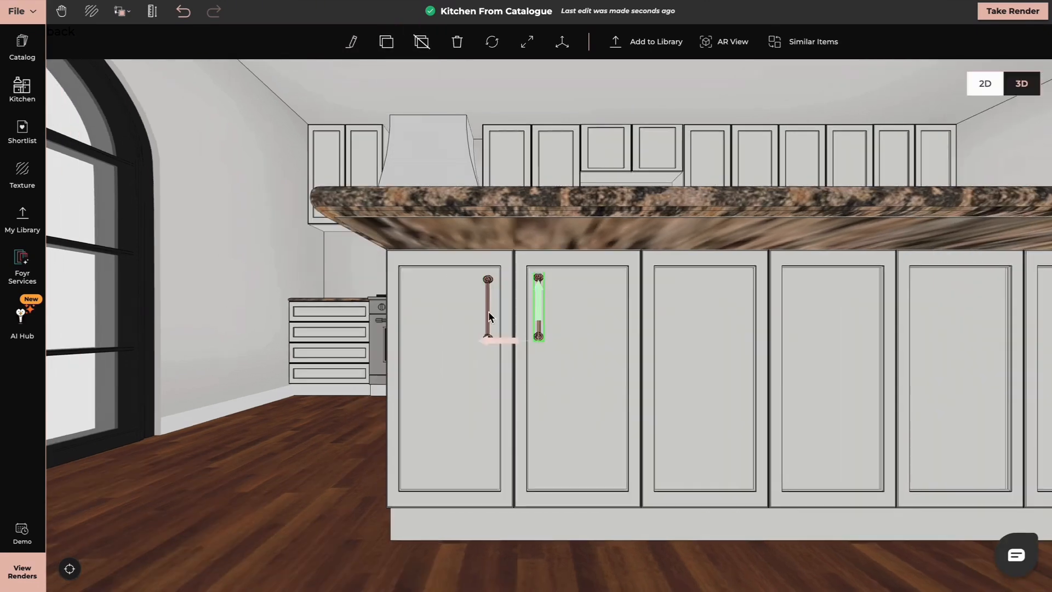
click(540, 285)
click(352, 42)
click(959, 311)
text(0.)
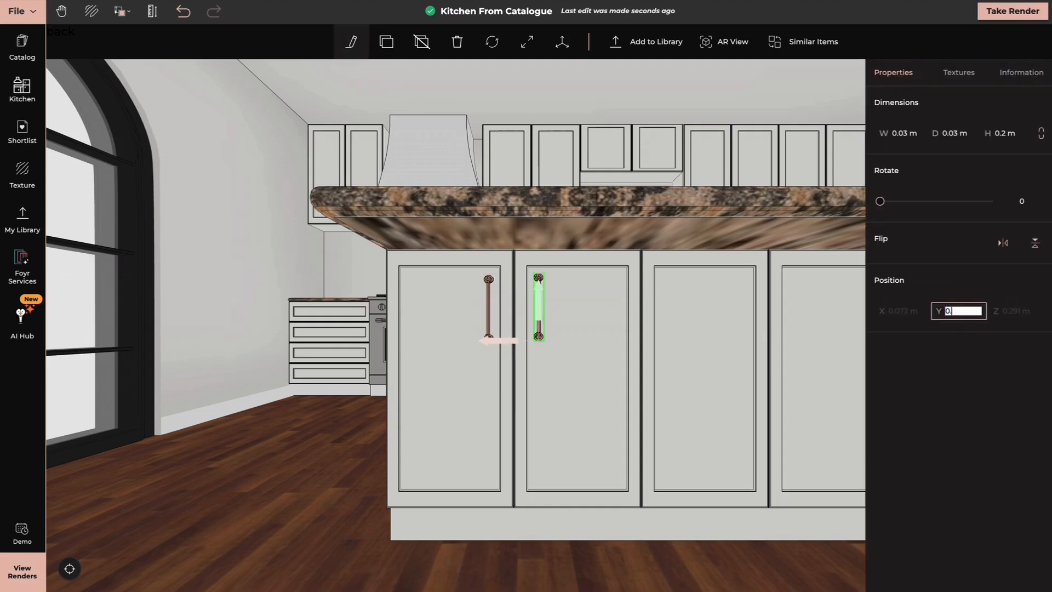
text(6)
key(Return)
Step: Group the two handles on the island's first pair of doors
shift+click(488, 307)
click(652, 41)
click(387, 42)
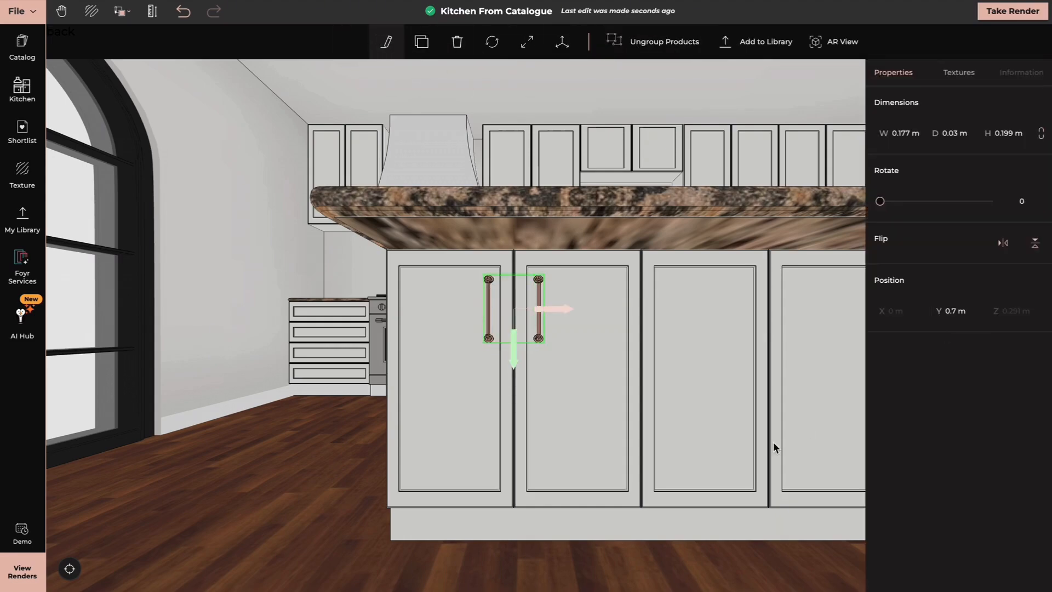
Step: Clone the island handle pair onto the next pairs of doors, aligning its height with the first pair
click(422, 42)
click(577, 299)
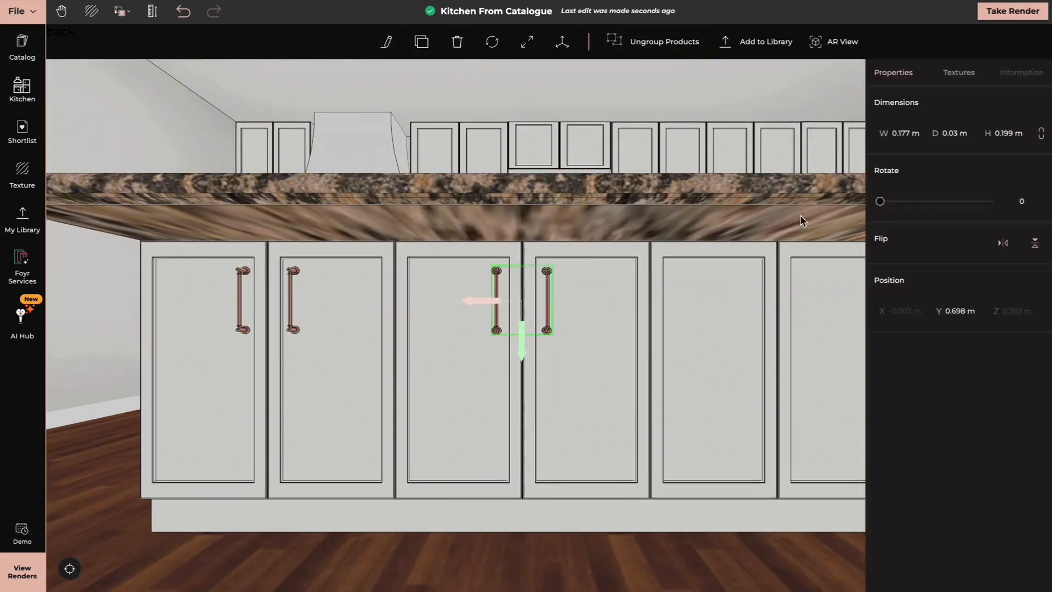
click(960, 311)
text(0.6)
key(Return)
click(421, 42)
click(578, 329)
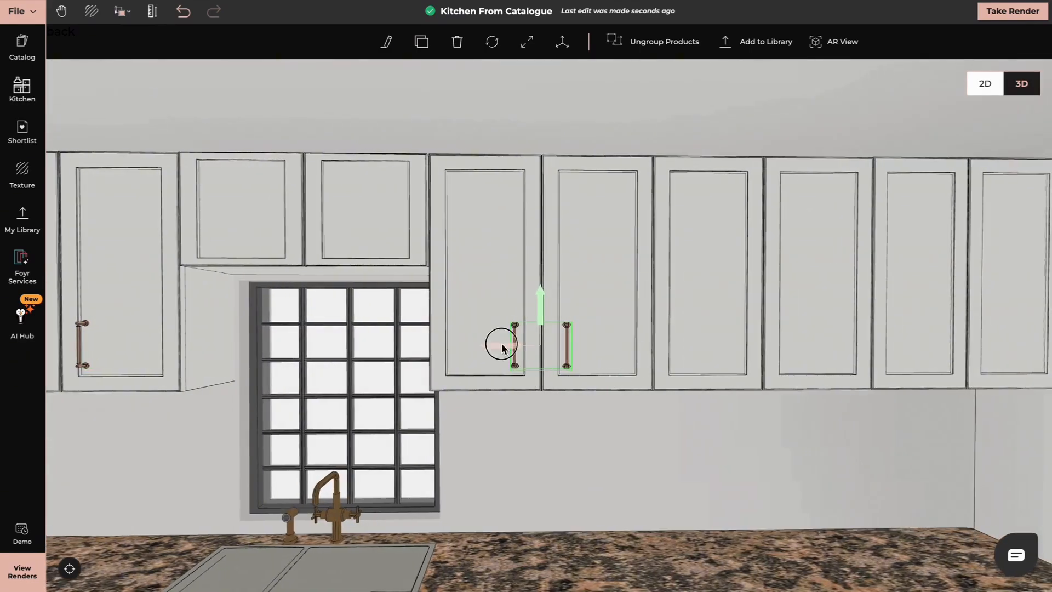
Step: Set the vertical position of the handle pair on the wall cabinet beside the sink window to 0.3 m
click(387, 42)
click(963, 311)
text(0.3)
key(Return)
Step: Clone the handle pair onto the next two double-door wall cabinets, setting the first clone's vertical position to 0.3 m
right_drag(756, 396, 518, 392)
click(422, 42)
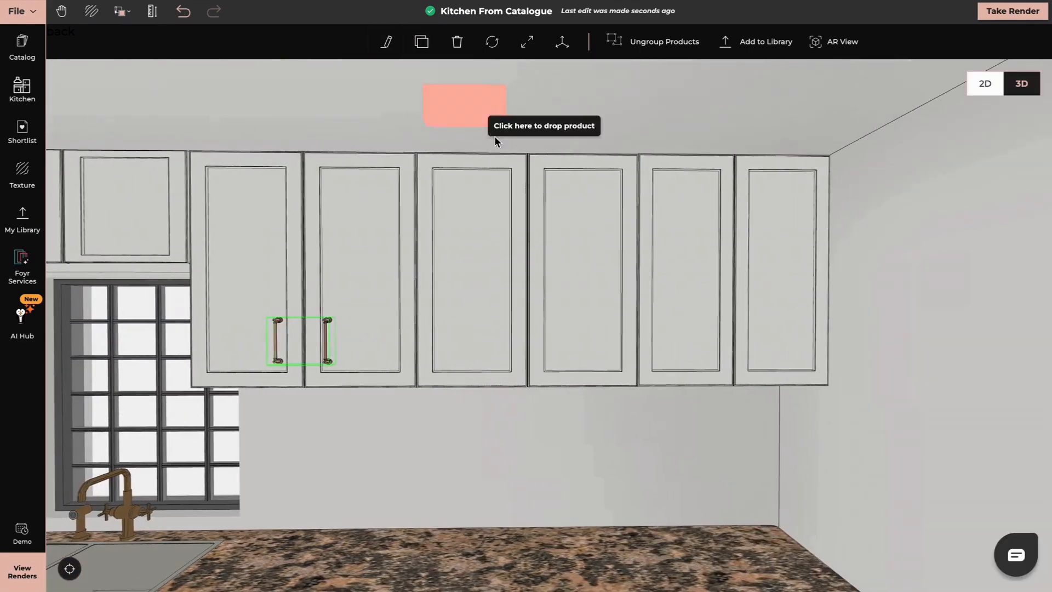
click(530, 341)
click(386, 44)
click(961, 310)
text(0.3)
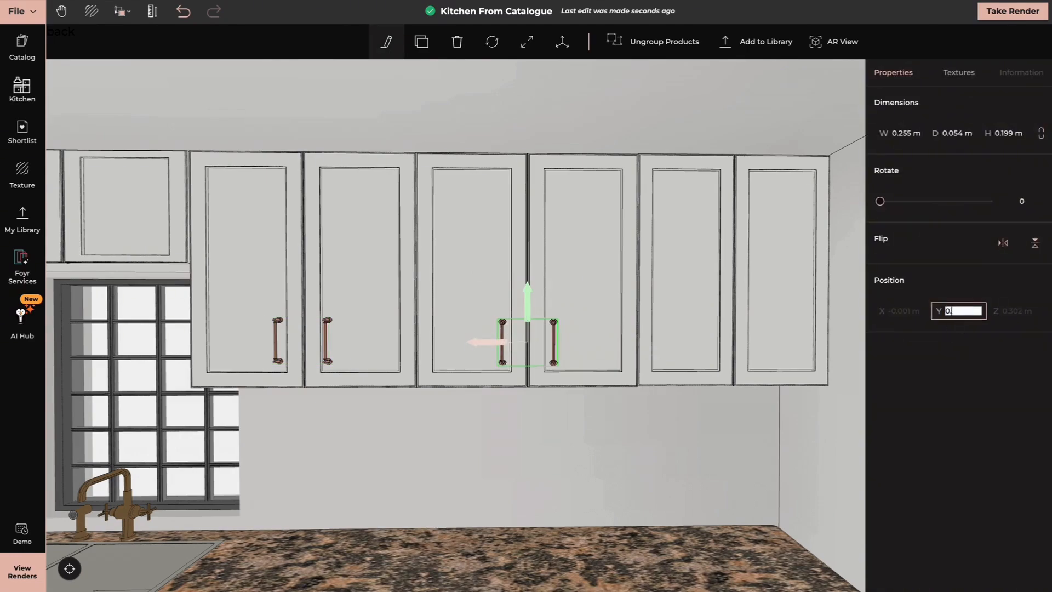
key(Return)
click(422, 44)
click(732, 341)
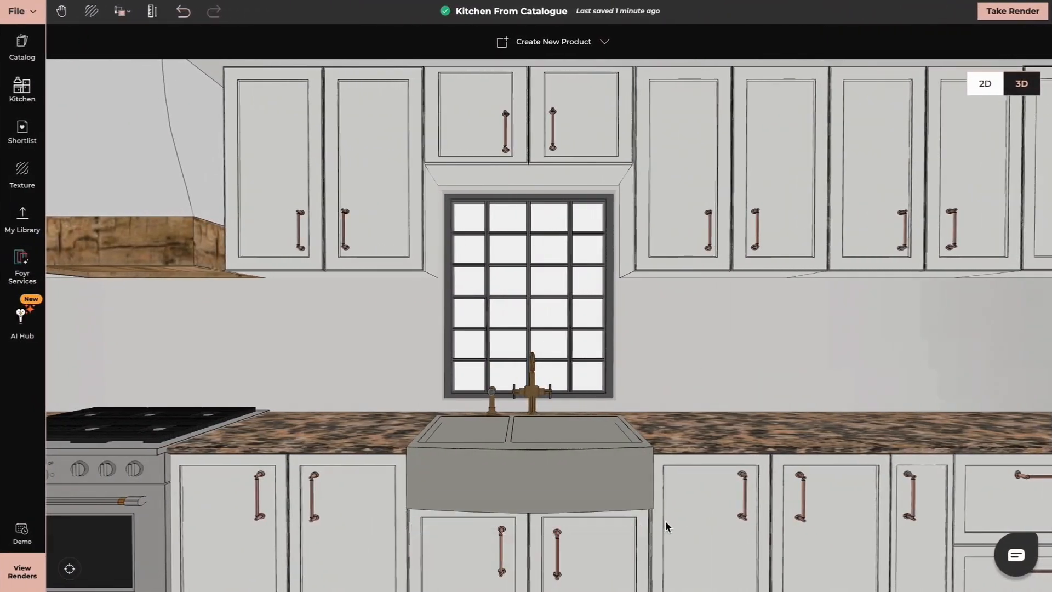
Step: Start a texture upload with the plain dark green screenshot image from the Desktop
click(22, 174)
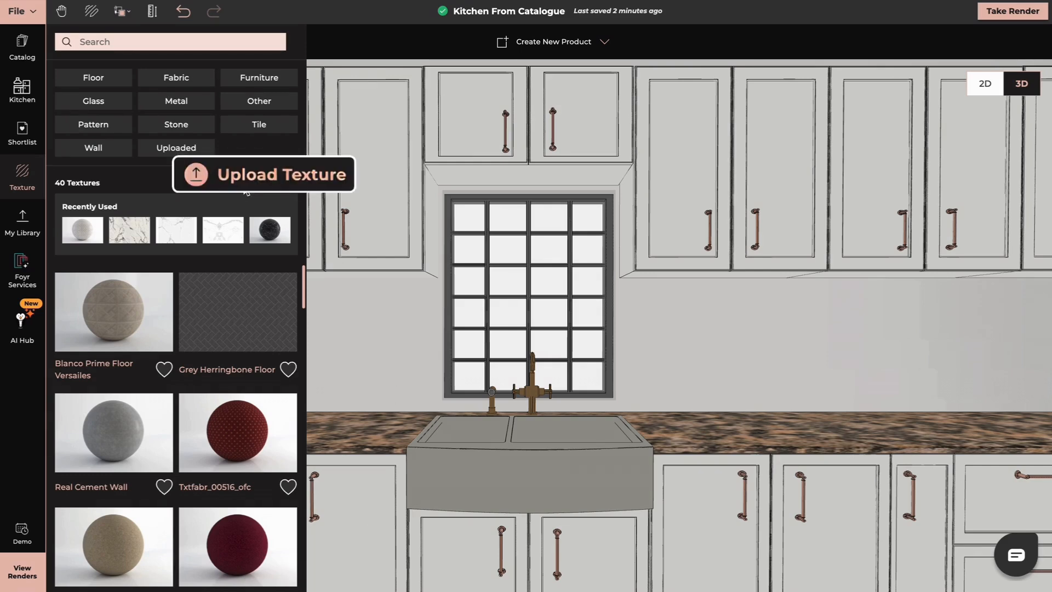
click(245, 184)
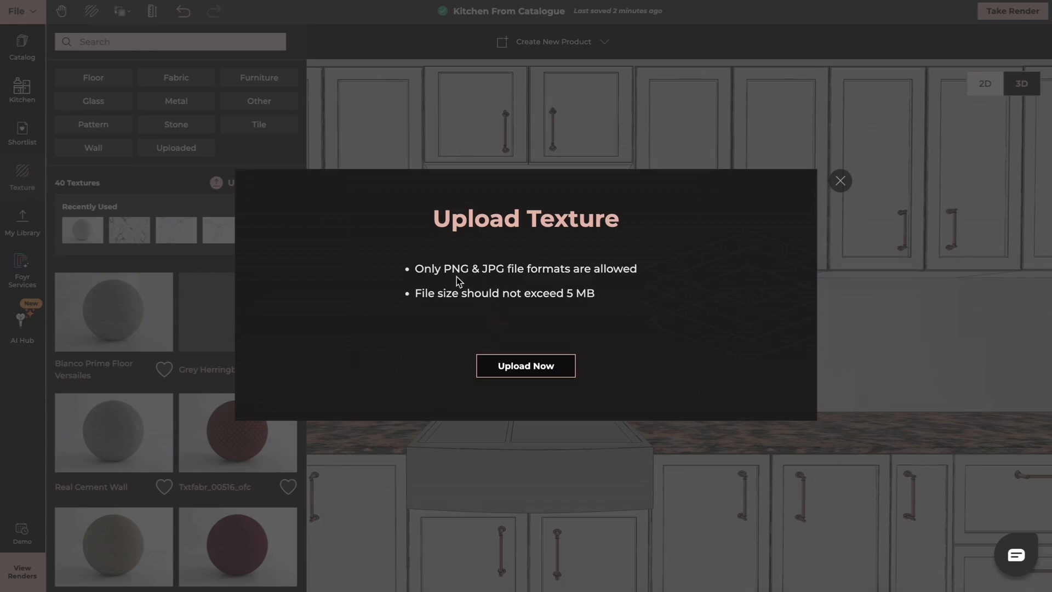
click(530, 370)
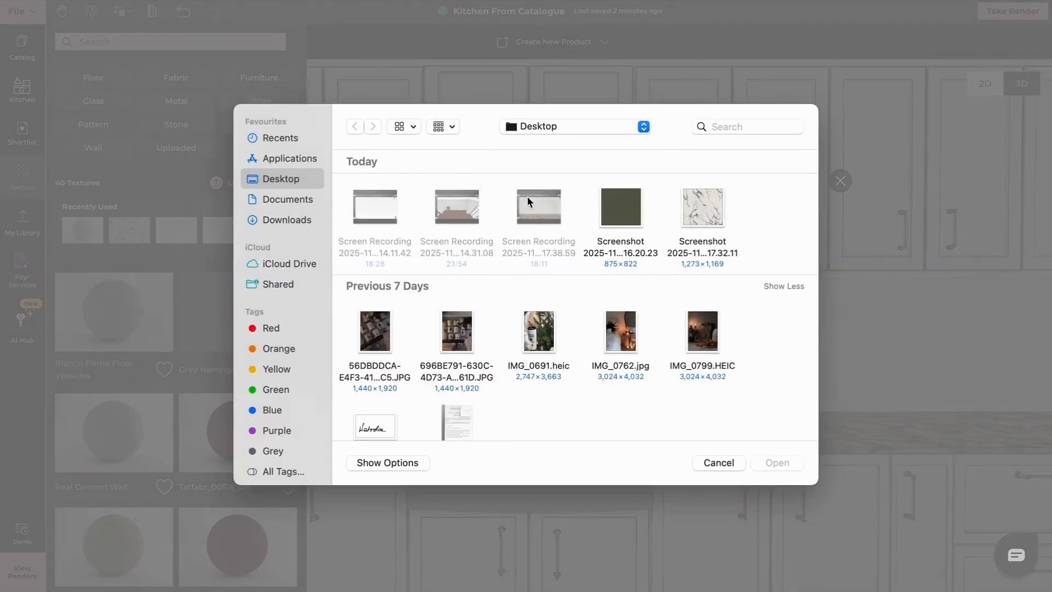
click(625, 213)
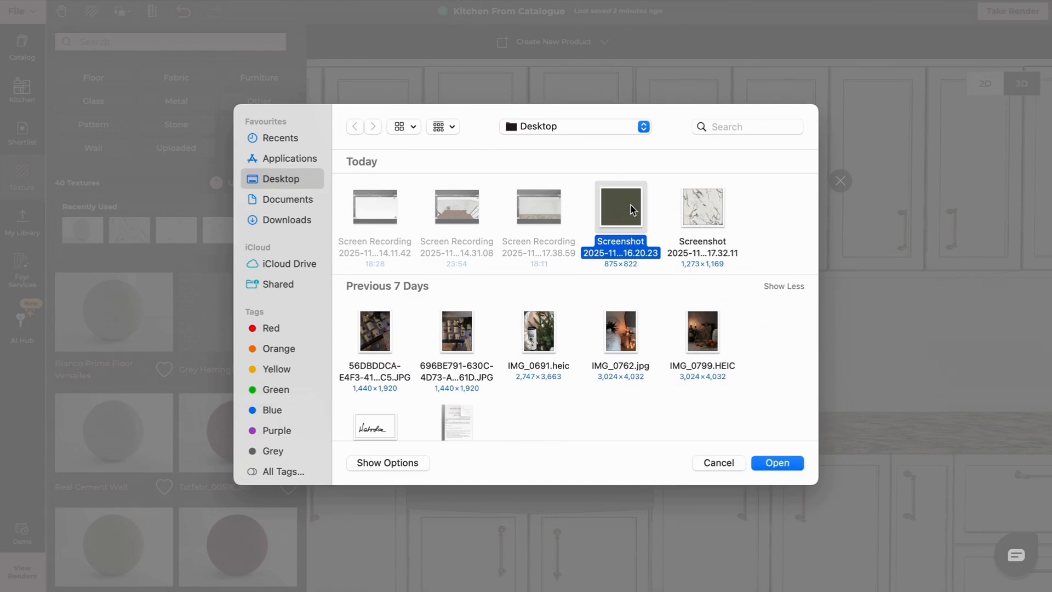
click(781, 465)
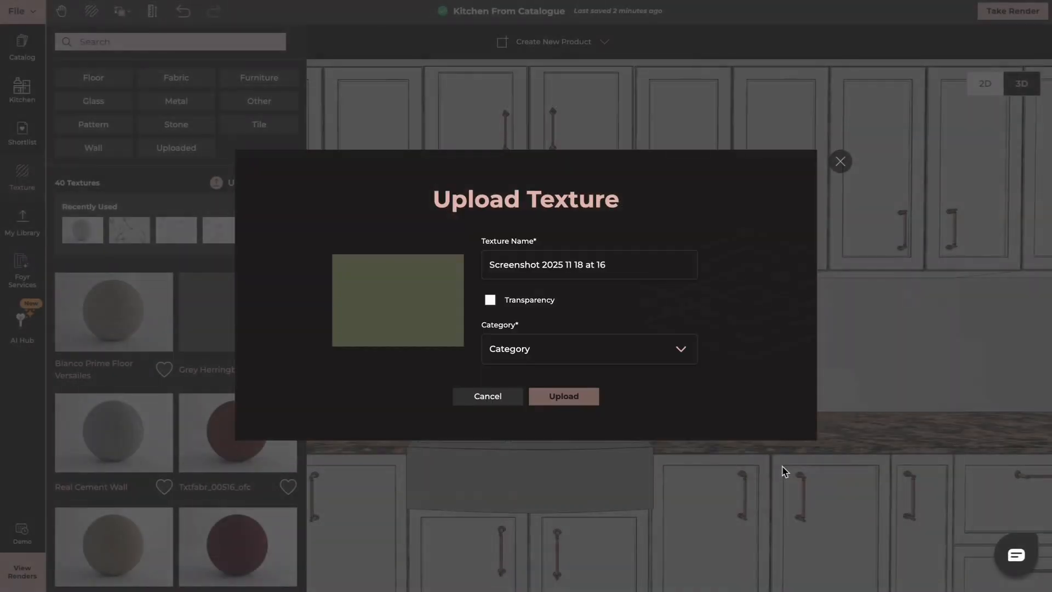
Step: Name the texture "olive green", assign it to the Wall category, and upload it
triple_click(612, 265)
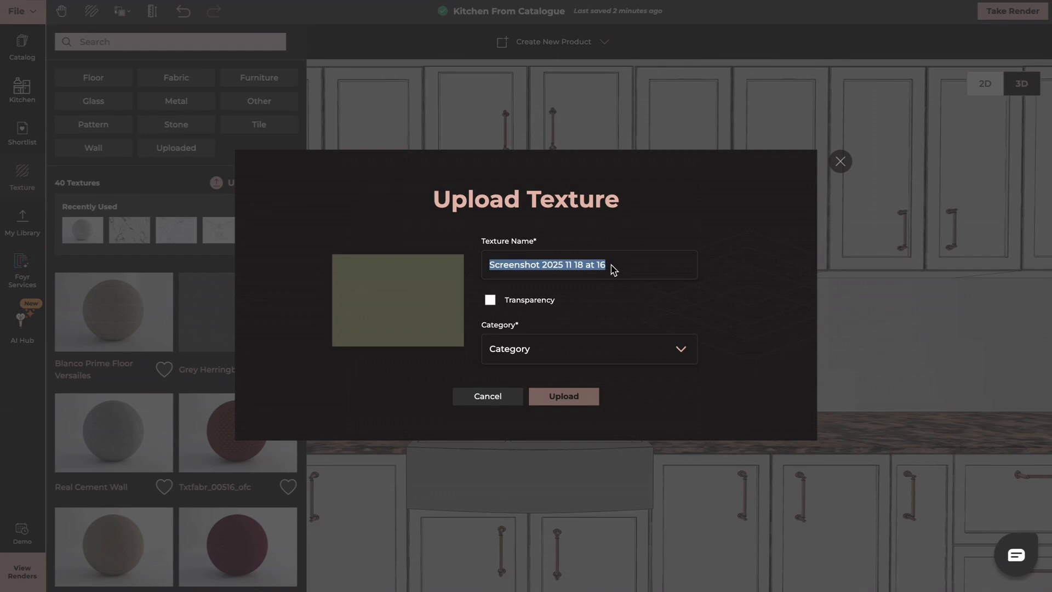
text(olive green)
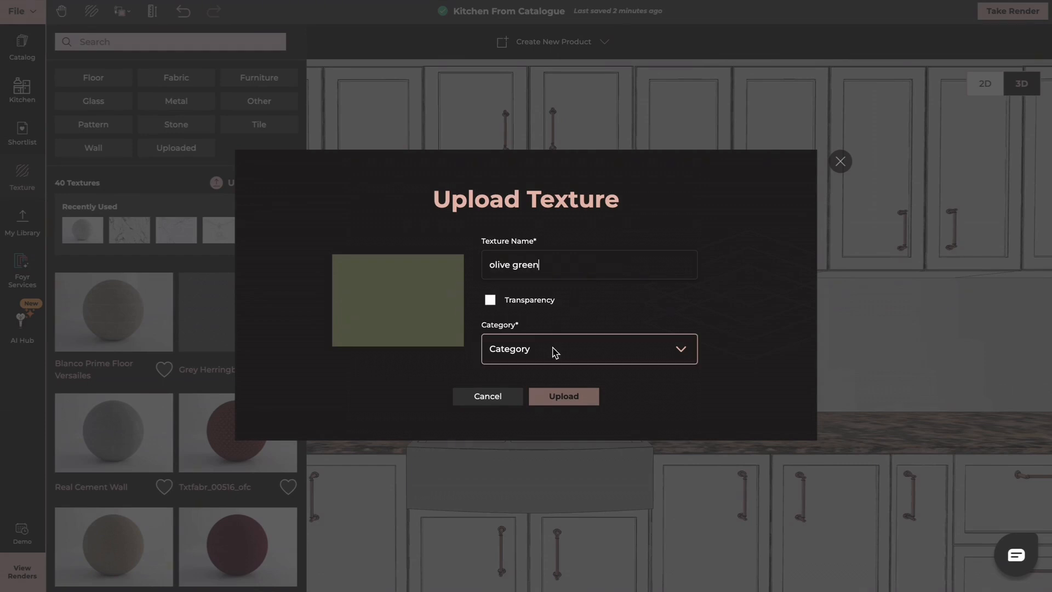
click(557, 352)
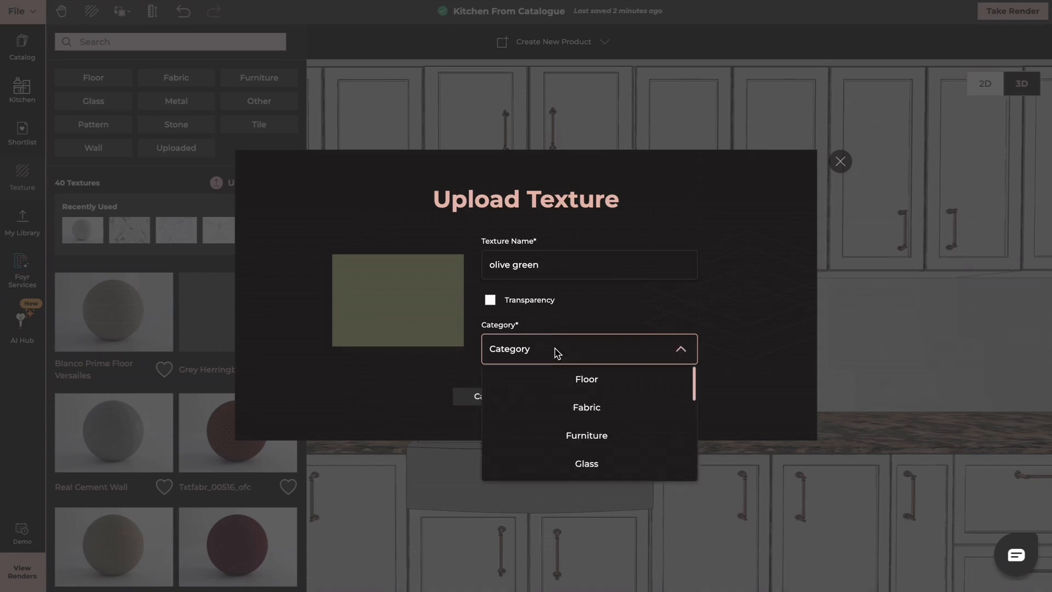
scroll(614, 443, down, 3)
scroll(616, 450, down, 2)
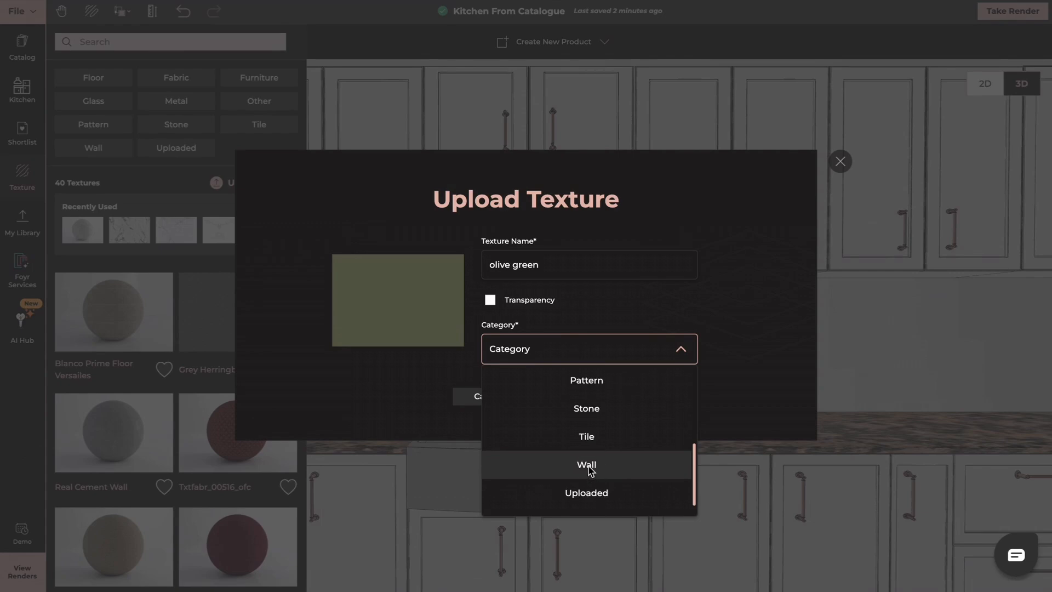
click(587, 467)
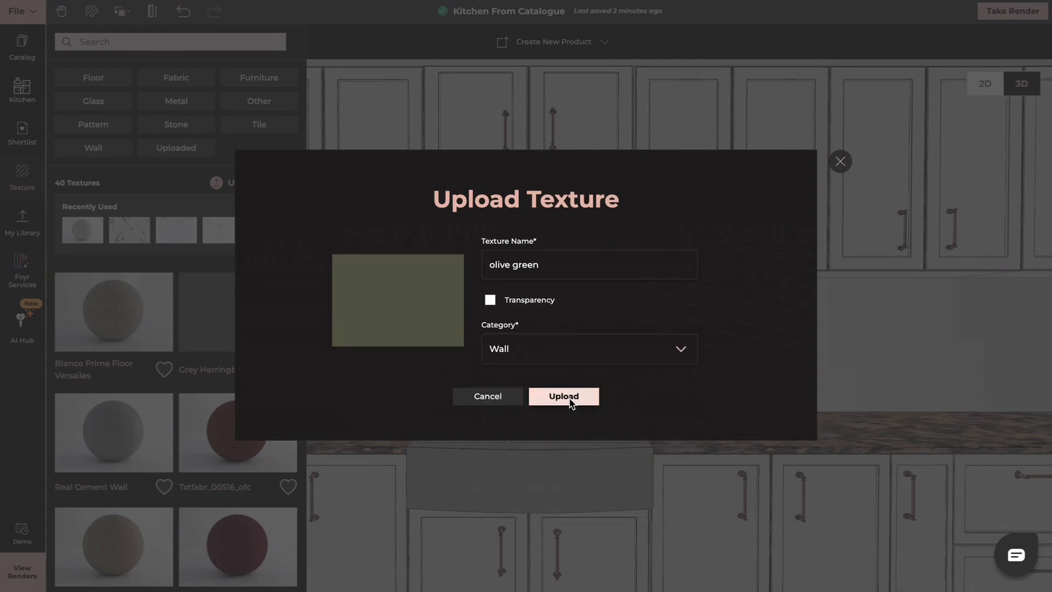
click(570, 399)
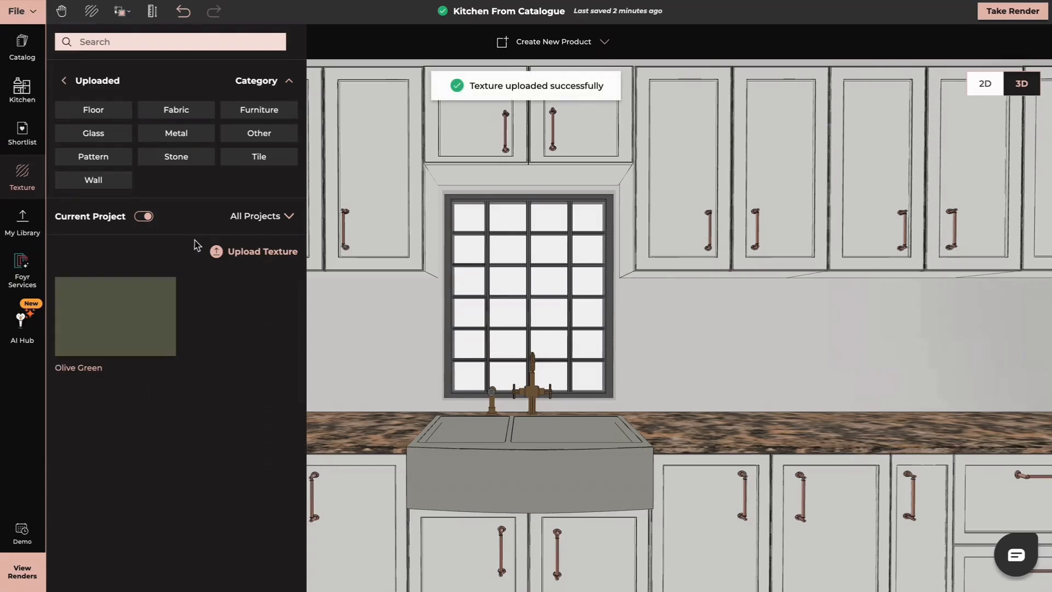
Step: Start another texture upload with the white marble screenshot image from the Desktop
click(253, 256)
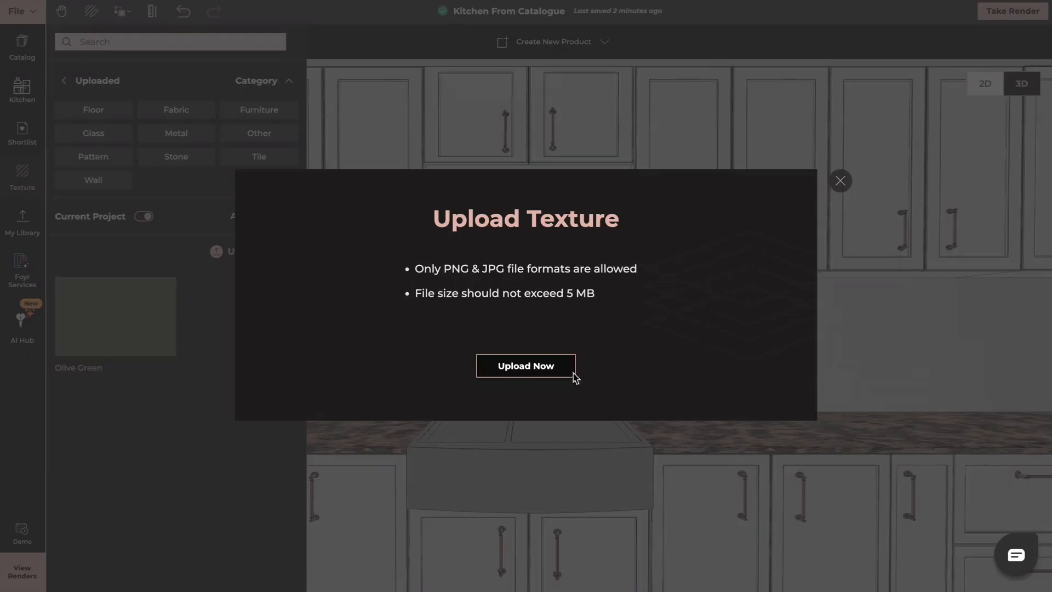
click(537, 373)
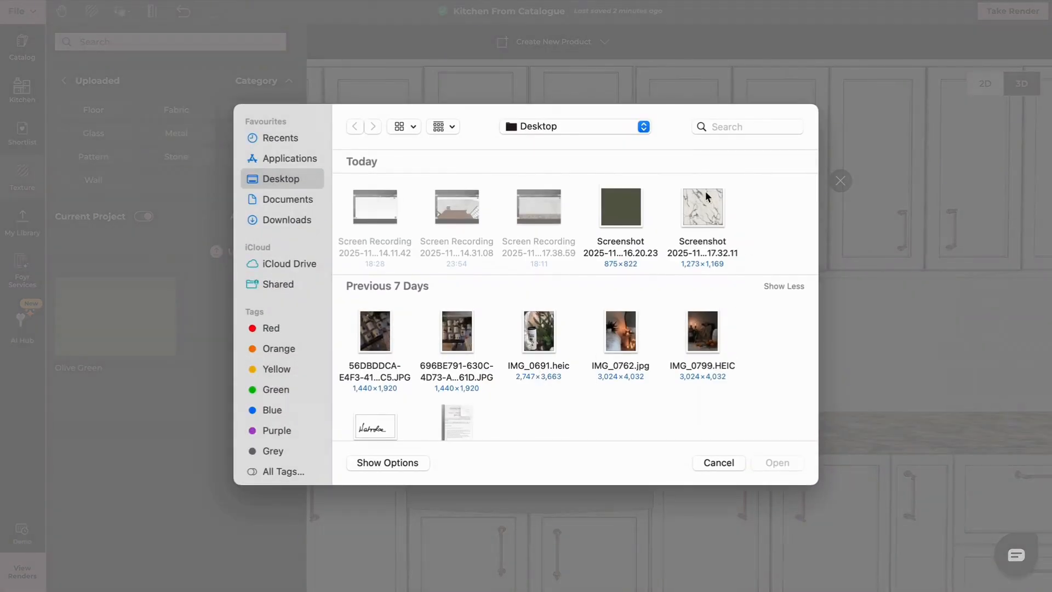
click(706, 210)
click(777, 463)
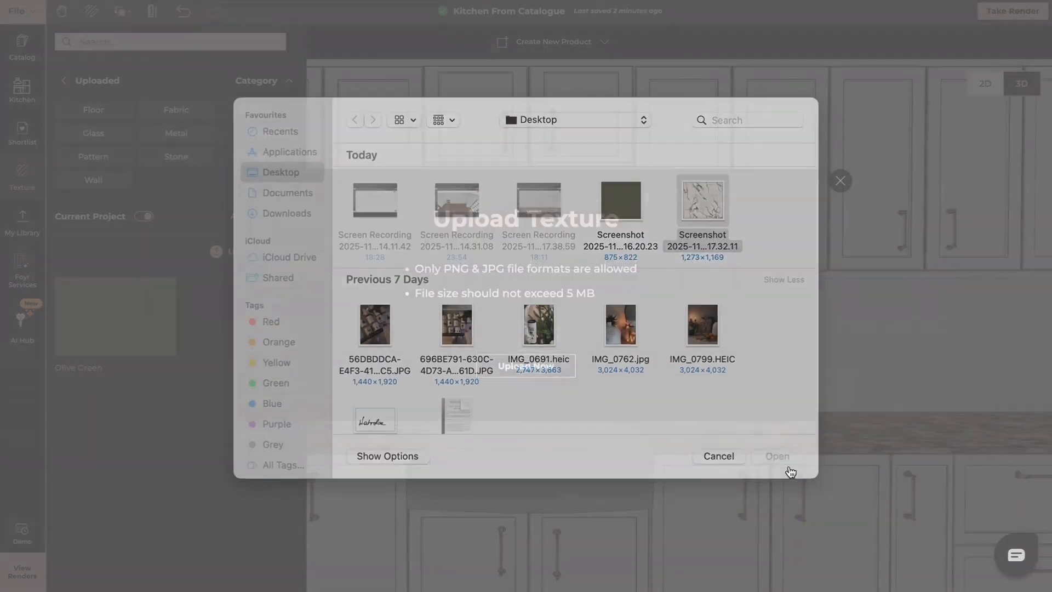
Step: Name the texture "marble", assign it to the Pattern category, and upload it
triple_click(529, 267)
text(marble)
click(603, 349)
scroll(632, 449, down, 3)
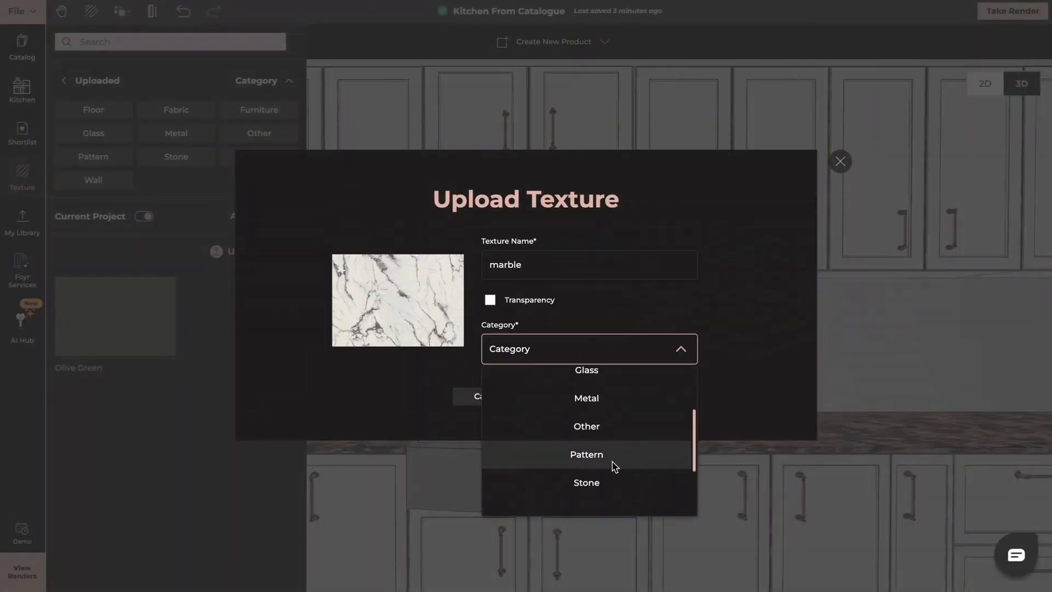
click(615, 455)
click(559, 394)
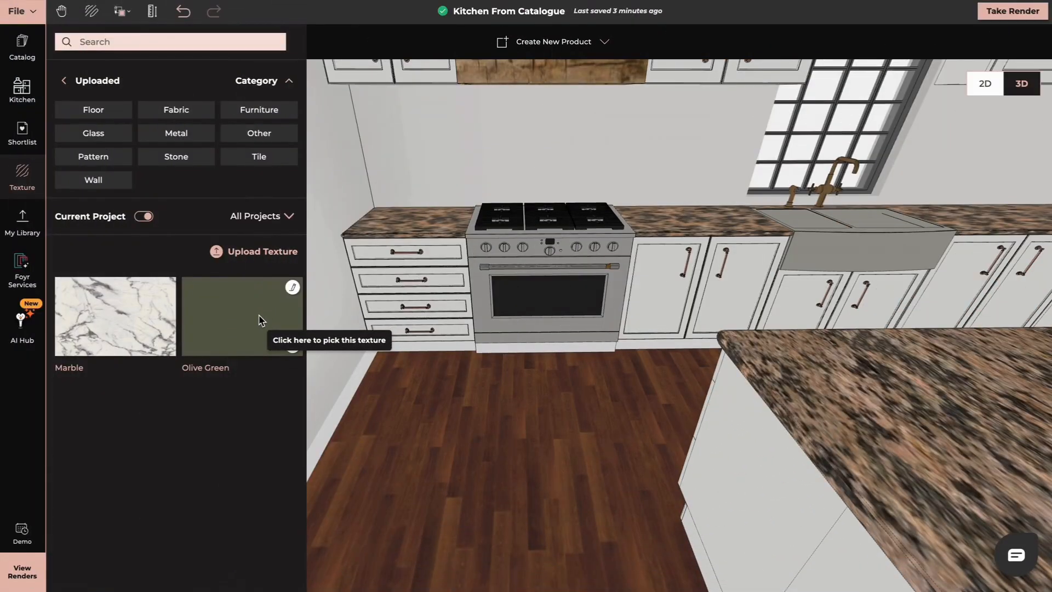
Step: Apply the uploaded Olive Green texture to a drawer beside the range, and copy its texture and material onto the other drawers and toe kick
click(259, 319)
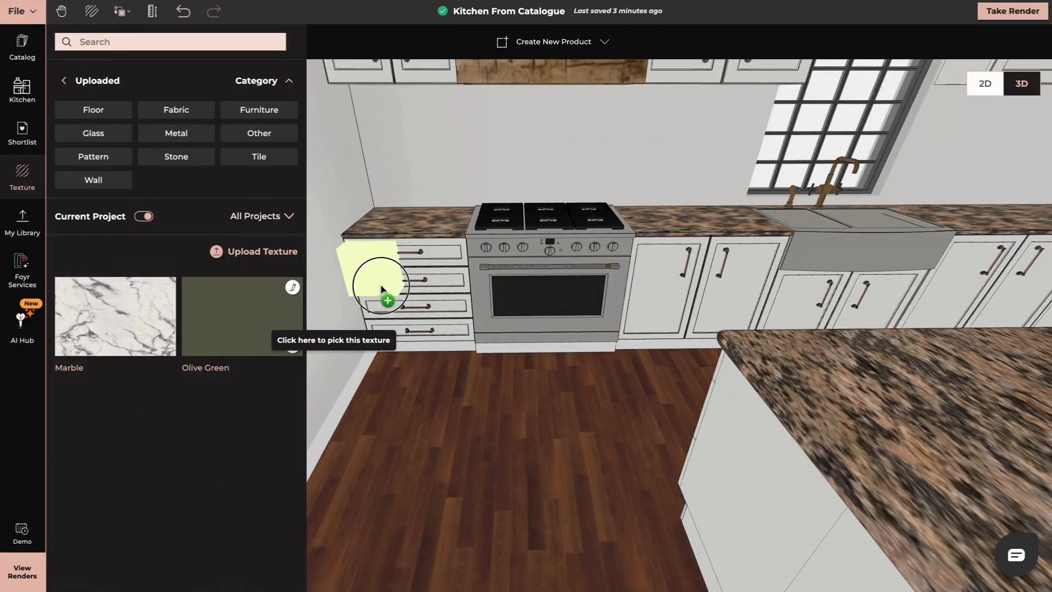
click(383, 289)
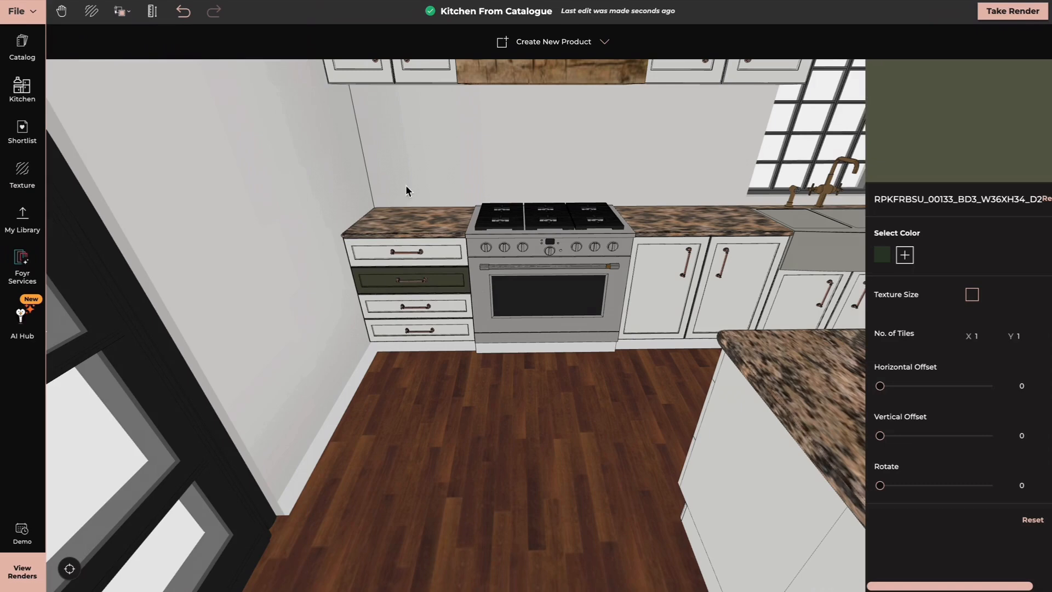
click(122, 11)
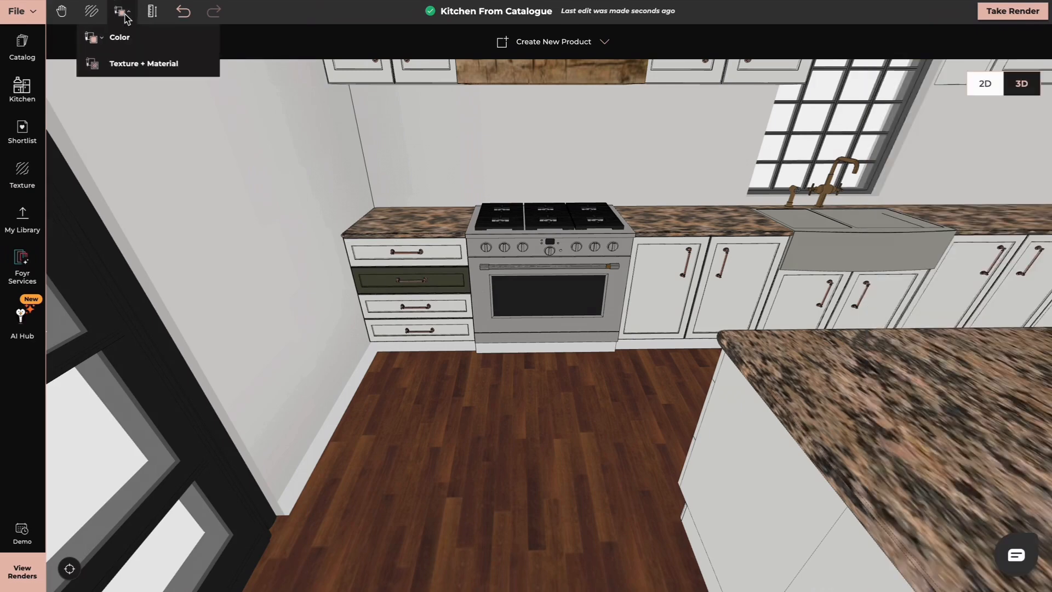
click(147, 66)
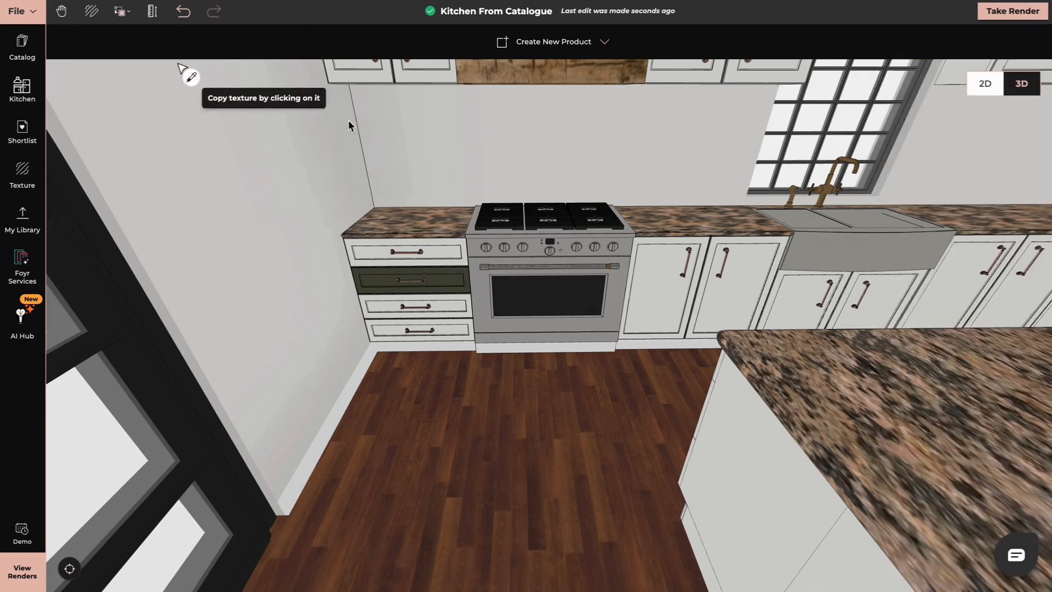
click(377, 270)
click(374, 262)
click(384, 307)
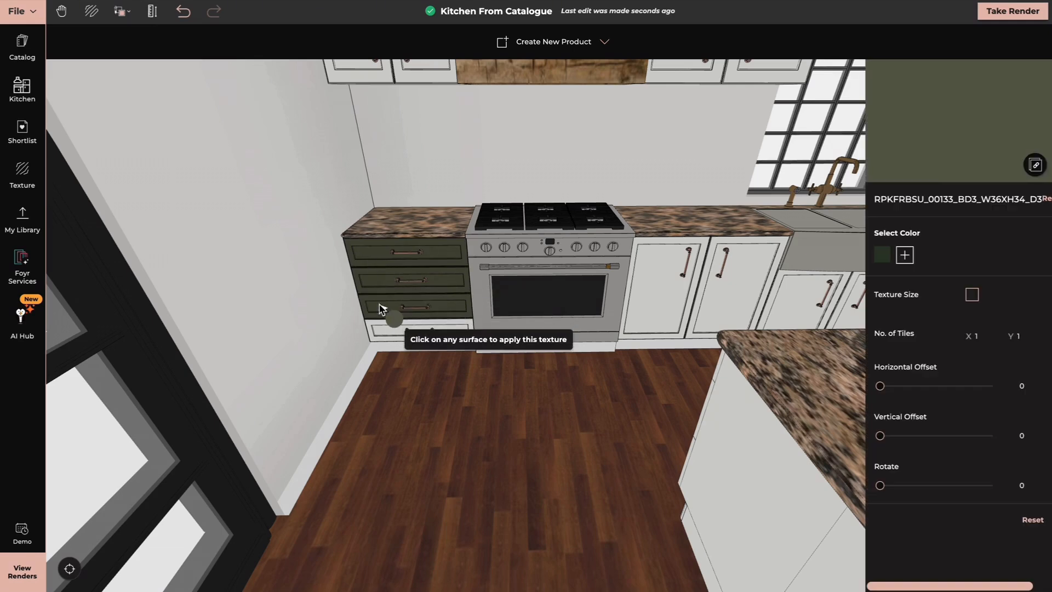
click(385, 333)
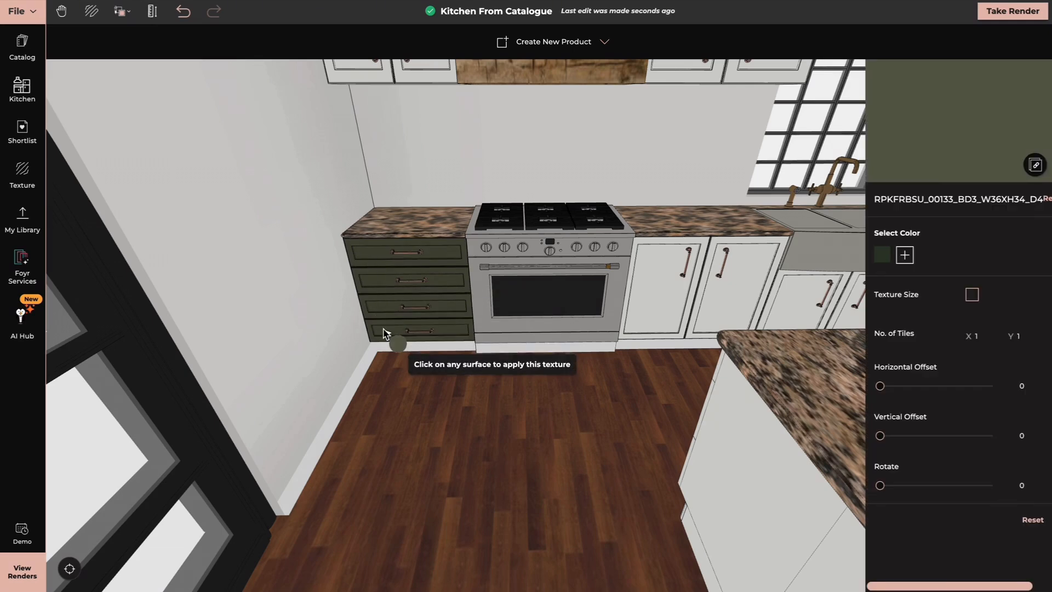
click(411, 349)
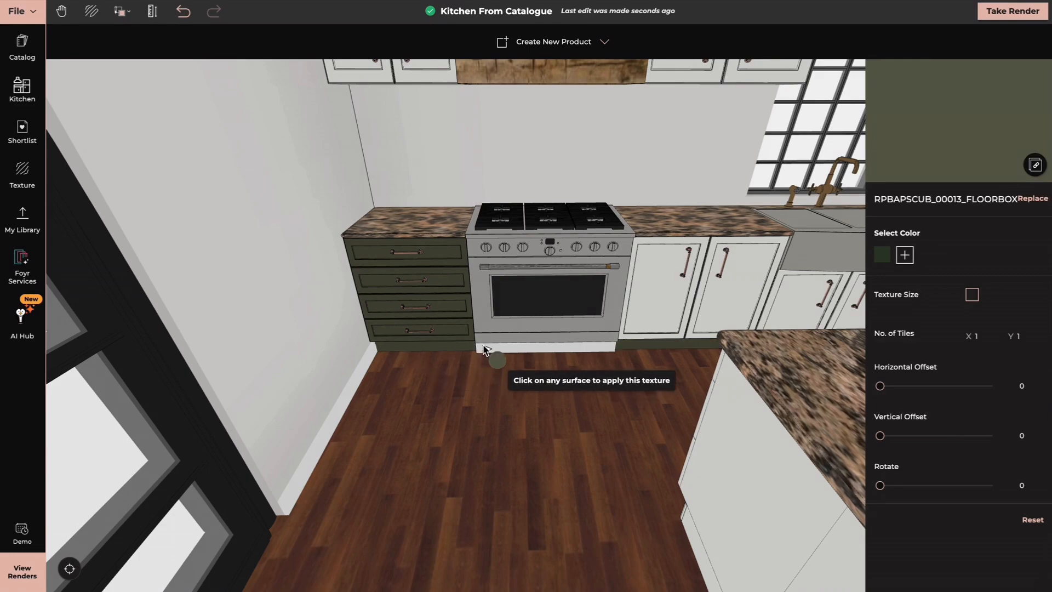
Step: Apply the copied olive green finish to the double-door base cabinet beside the range, the remaining base cabinets and the island doors
click(661, 321)
click(707, 307)
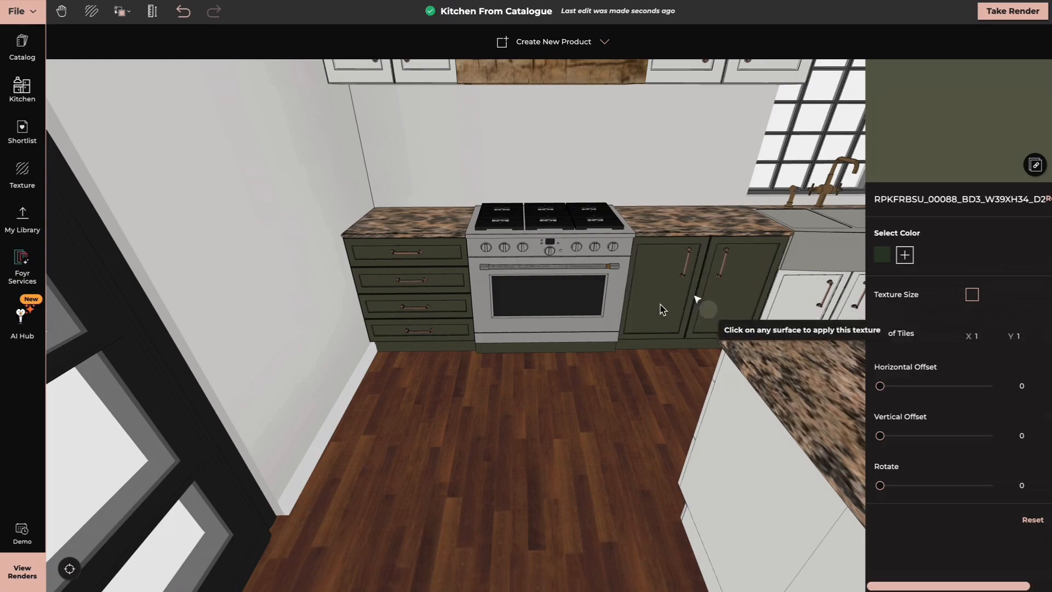
drag(707, 307, 618, 354)
click(526, 305)
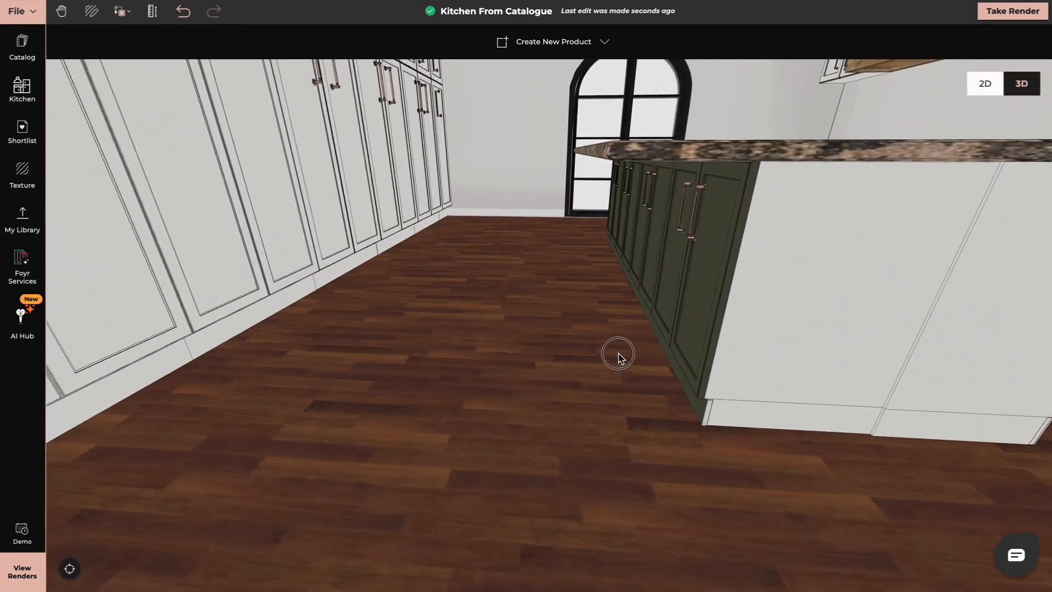
Step: Search the catalogue for "wooden panel" and place the plain Wooden Panel against the end of the island
drag(845, 351, 775, 272)
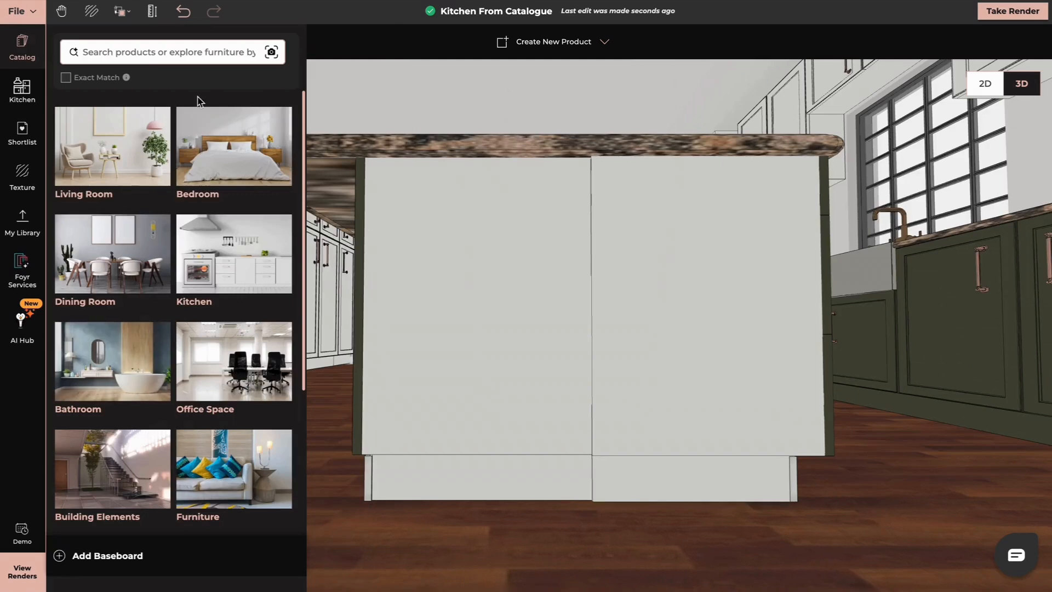
click(139, 54)
text(wooden panel)
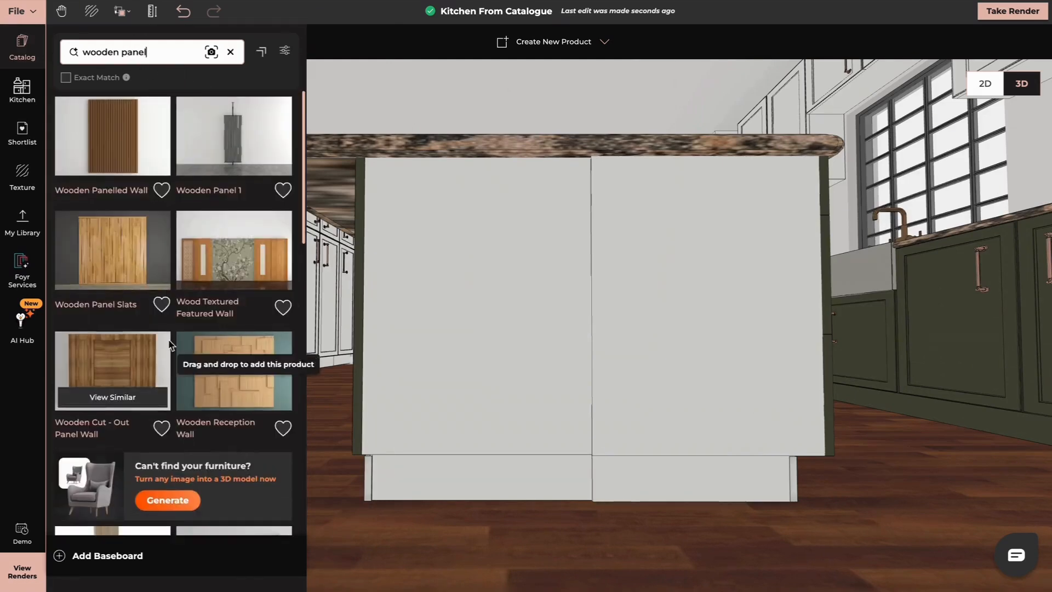
scroll(172, 345, down, 5)
drag(113, 176, 521, 479)
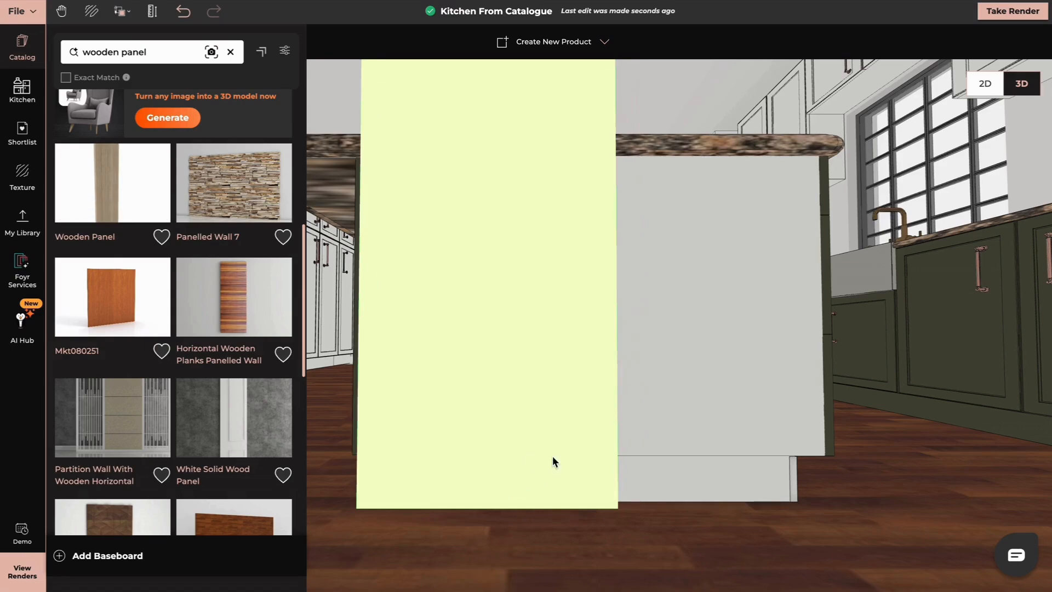
Step: Resize the wooden panel to about 0.87 m high, ending under the countertop, and widen it to cover the island's whole end
scroll(550, 343, down, 5)
click(528, 41)
drag(486, 105, 491, 372)
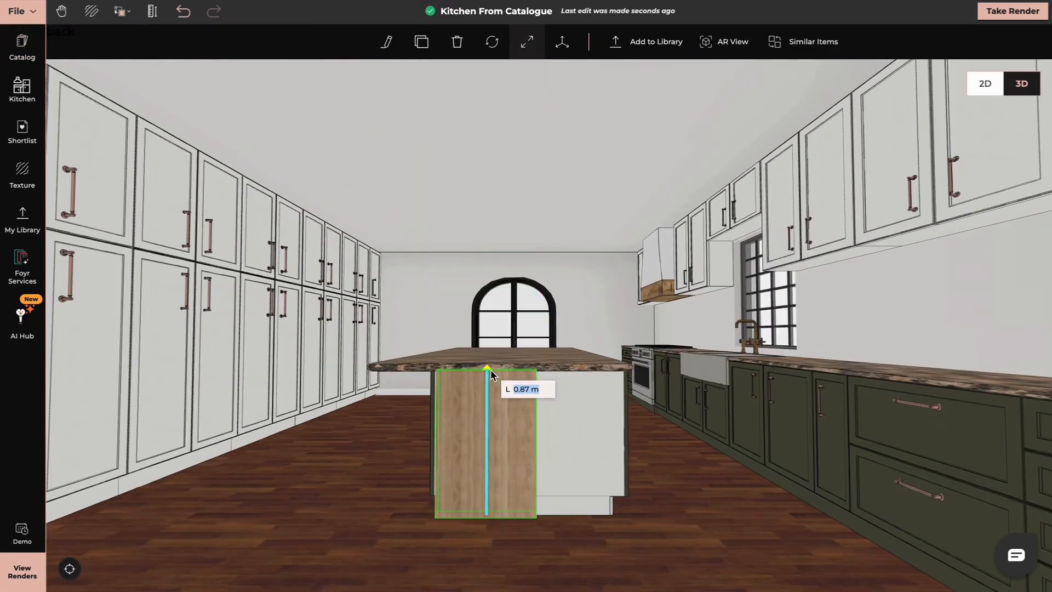
drag(538, 442, 625, 433)
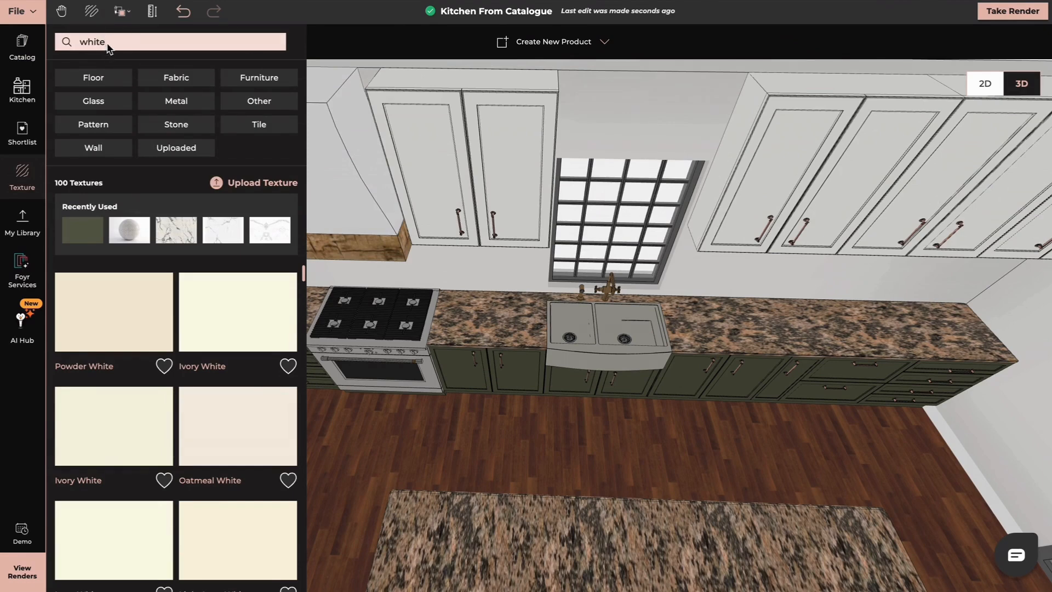
Step: Filter the white textures to Furniture matte colors and apply White Pu Matt Pro to the wall cabinet door beside the range hood
click(269, 83)
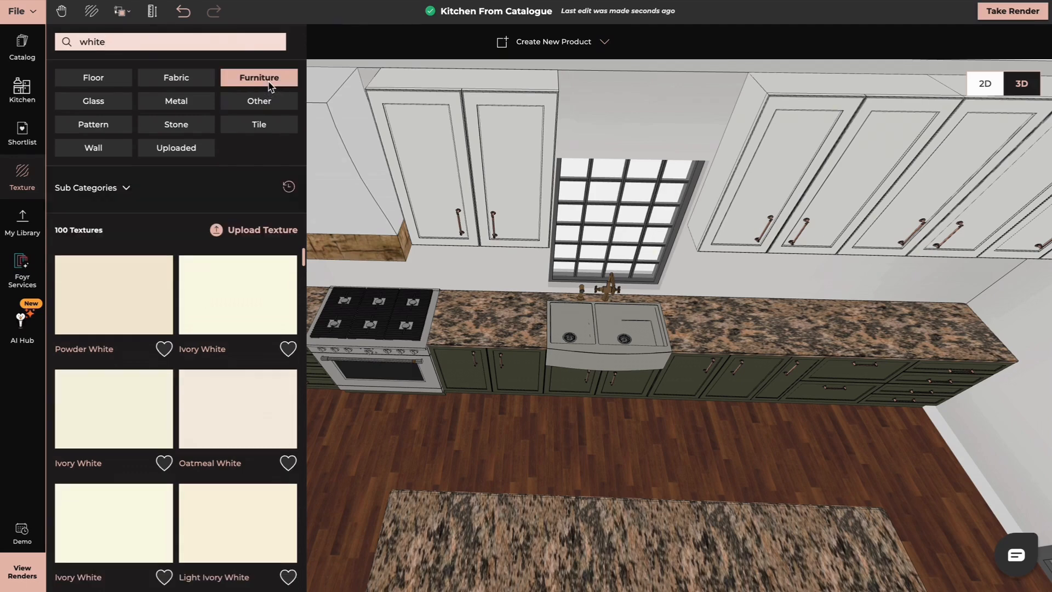
click(128, 191)
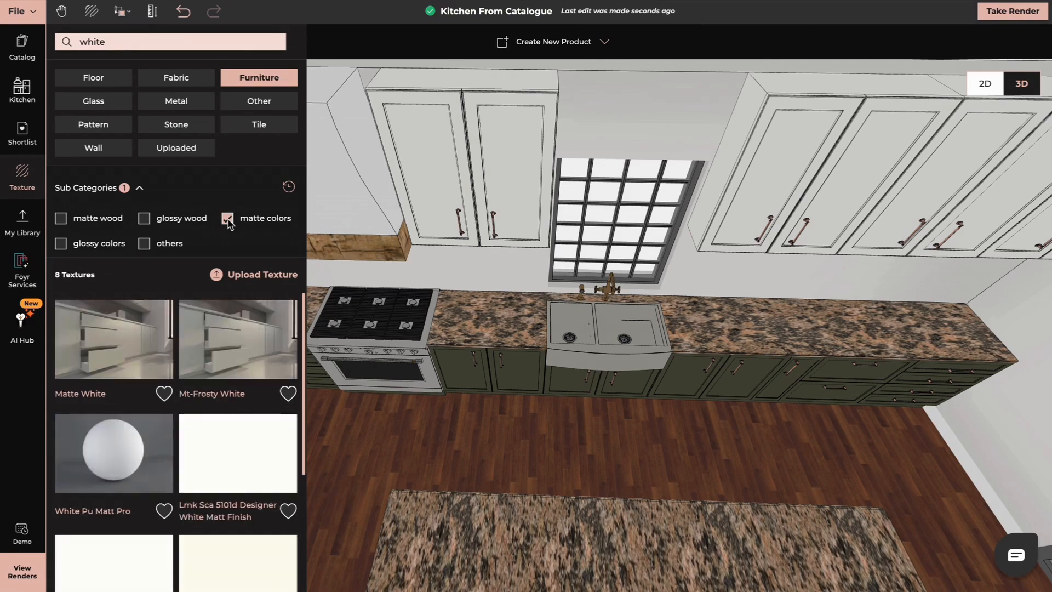
click(114, 447)
click(380, 196)
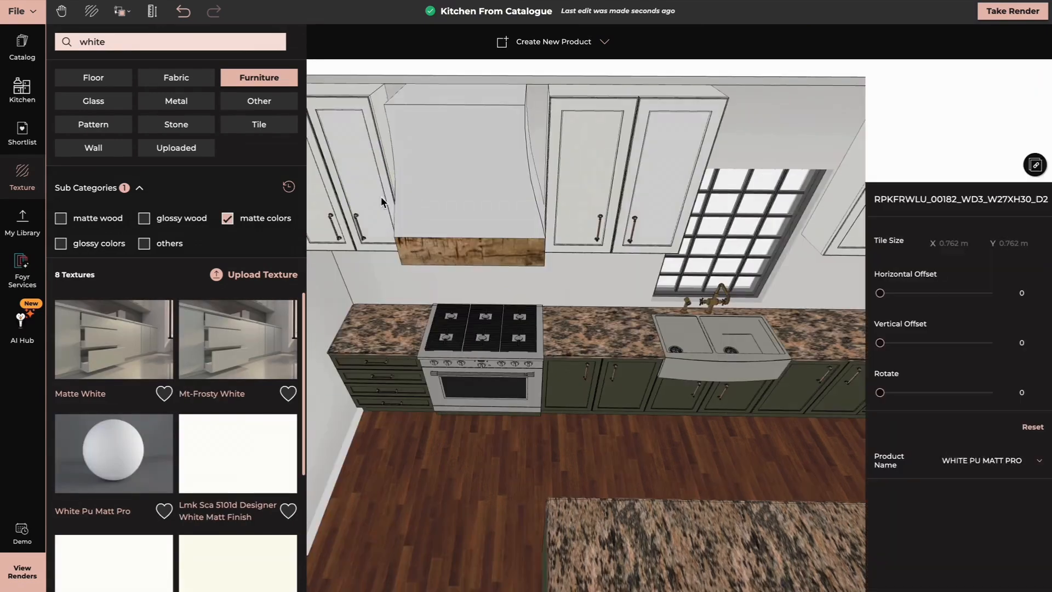
Step: Copy the white matte texture and material onto the remaining wall cabinets and the tall pantry units
drag(380, 196, 449, 87)
click(122, 12)
click(444, 98)
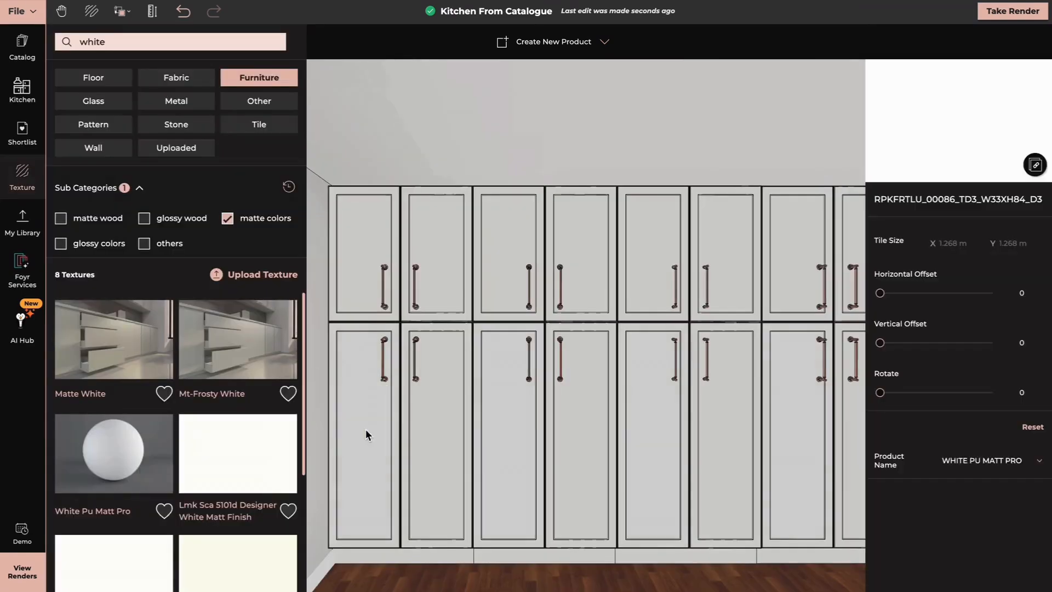
click(122, 12)
click(148, 64)
click(465, 540)
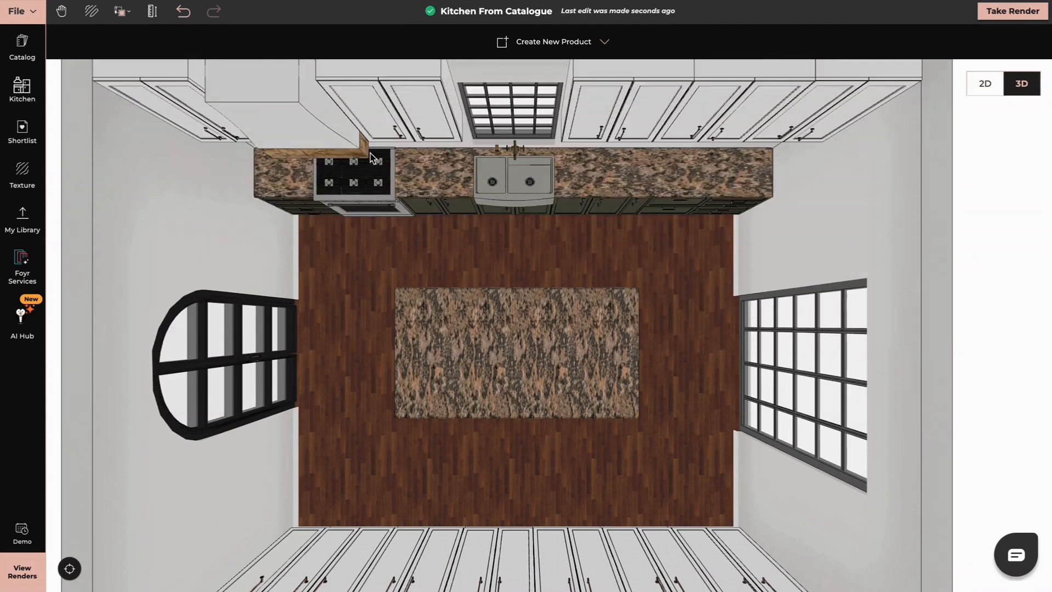
Step: Apply the uploaded Marble texture to the island countertop
click(24, 180)
key(BackSpace)
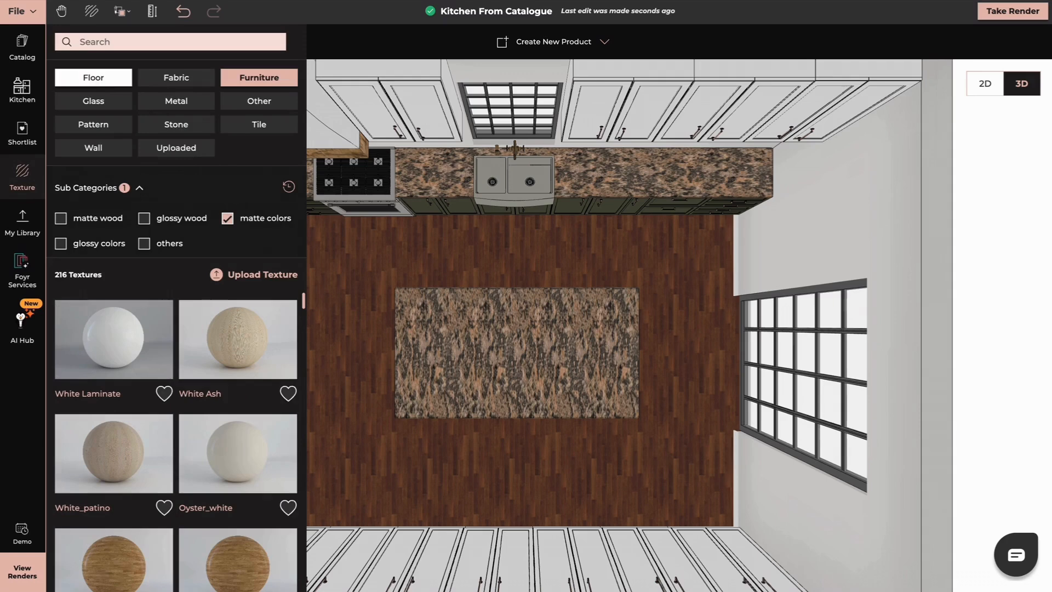
click(181, 152)
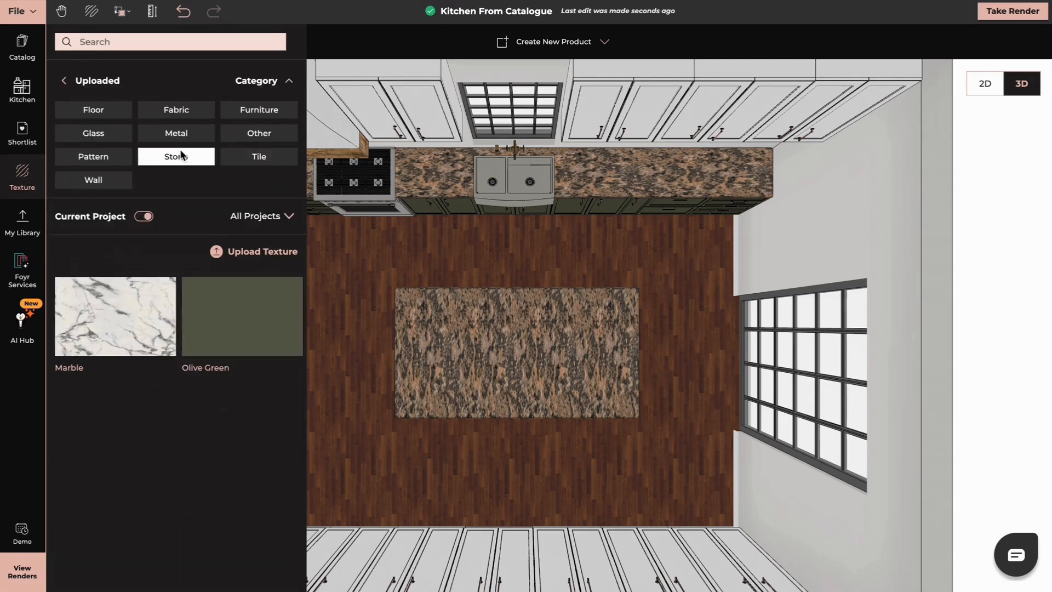
click(136, 319)
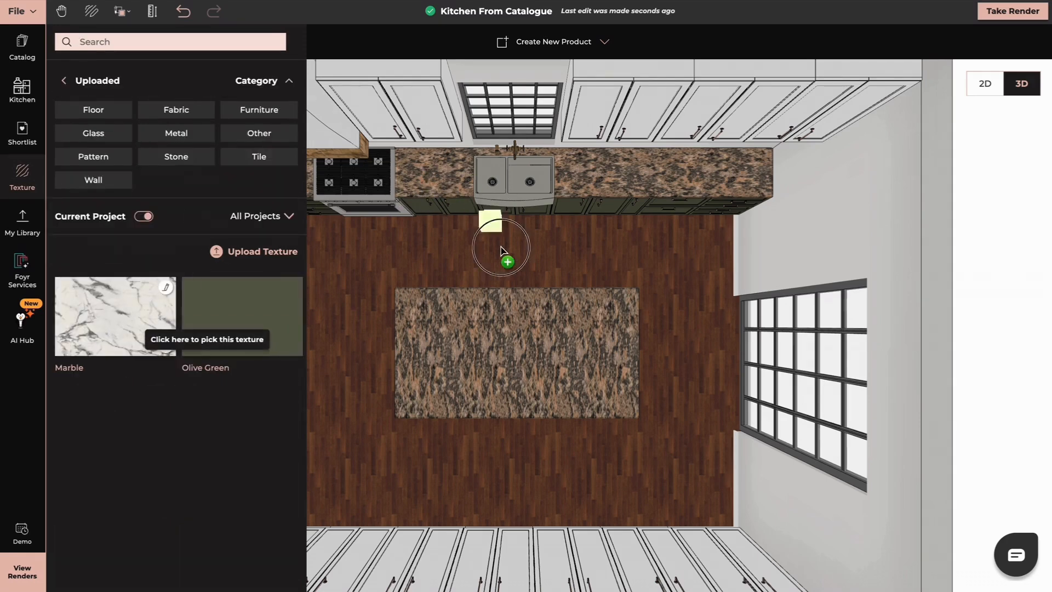
click(510, 354)
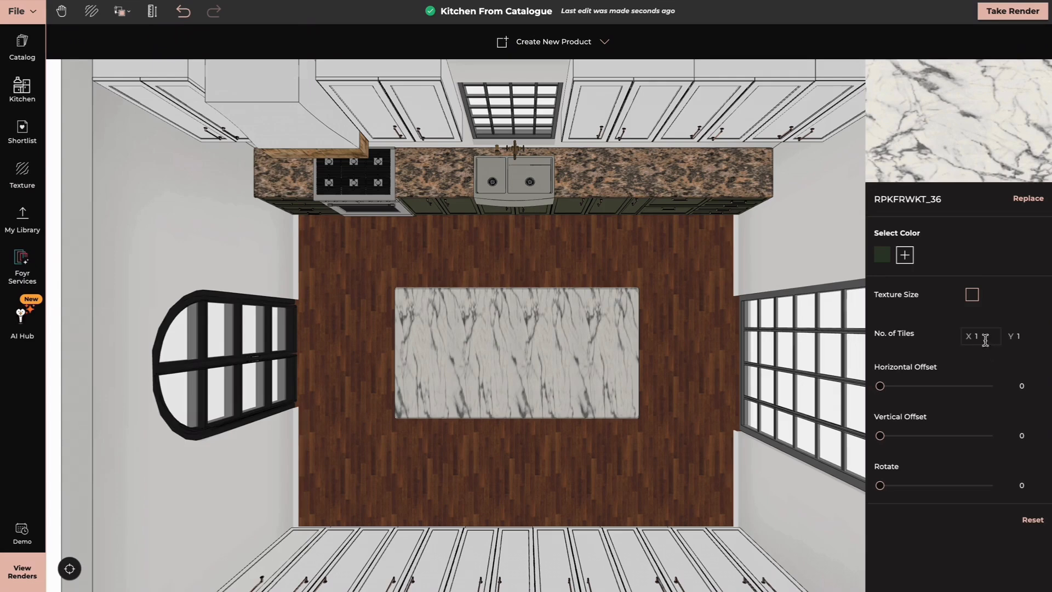
Step: Set the island countertop marble to 2 by 2 tiles, then enable Texture Size and open its Y tile size for editing
text(2)
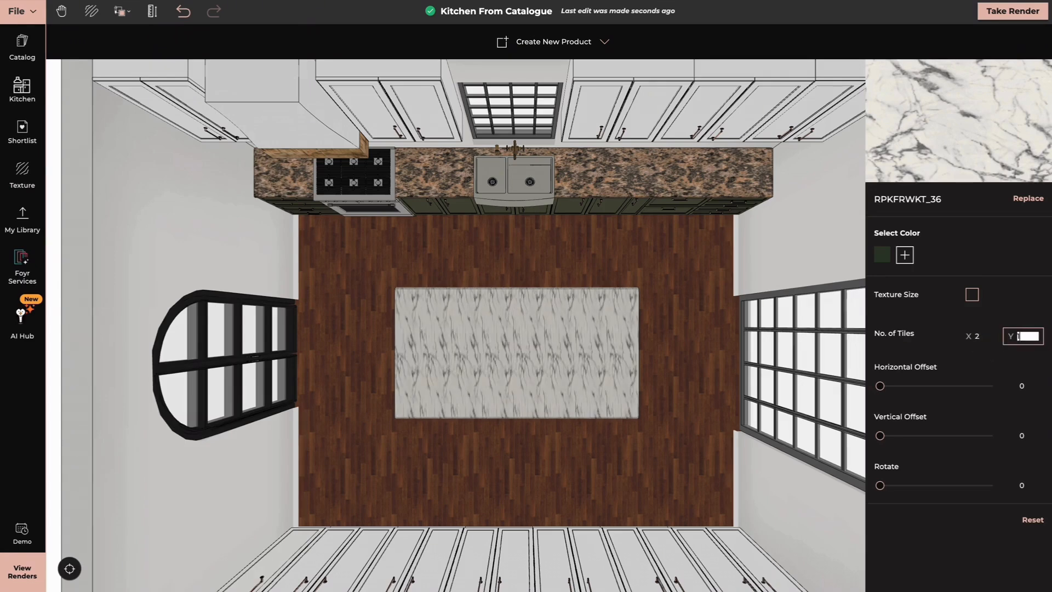
text(2)
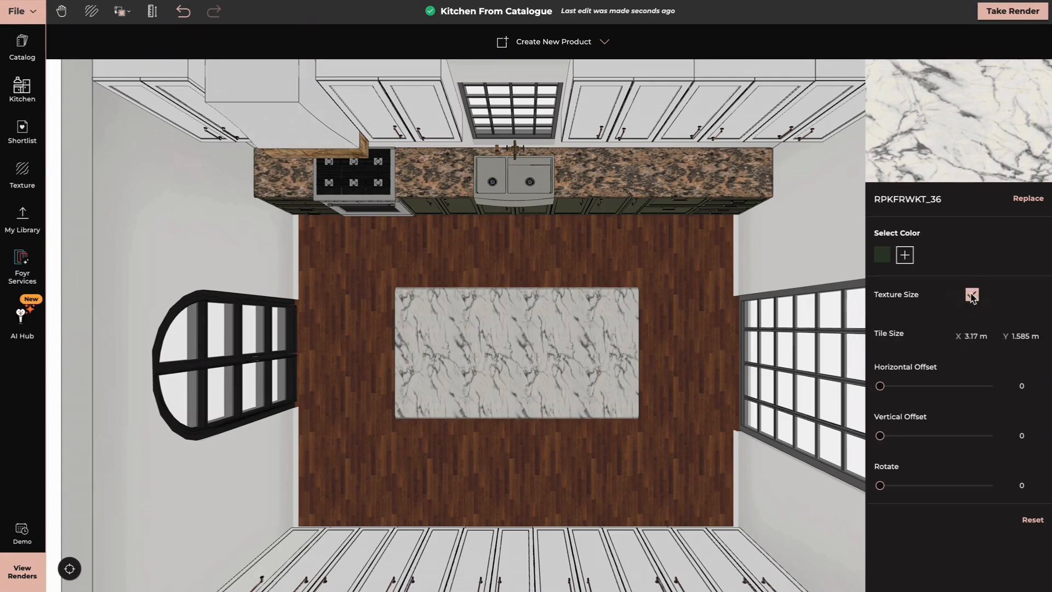
click(1026, 336)
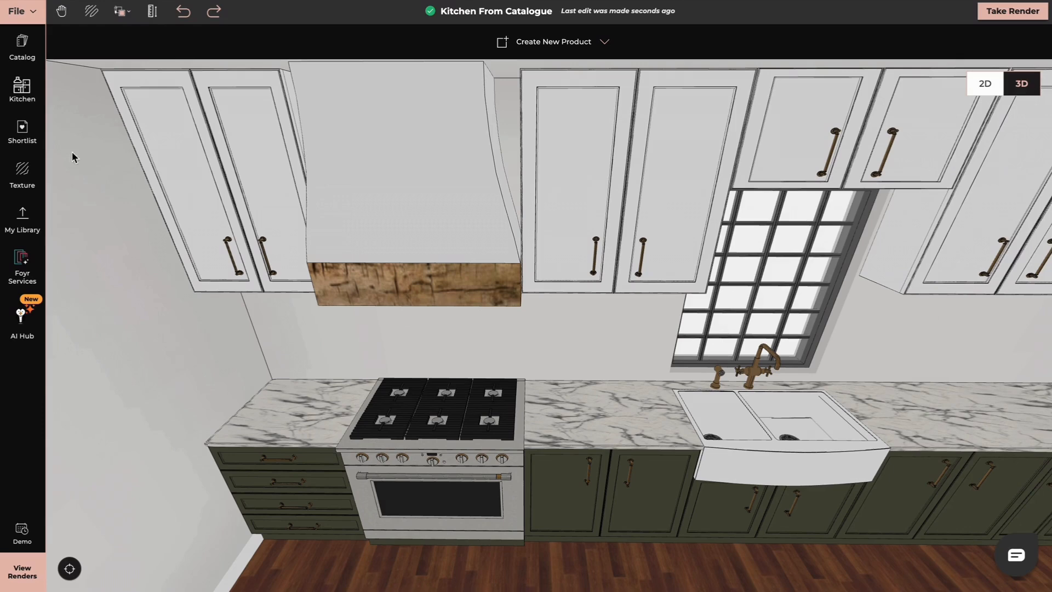
Step: Search the catalogue for "tile" and place the Centura Artisan White Tile on the wall above the range
click(22, 48)
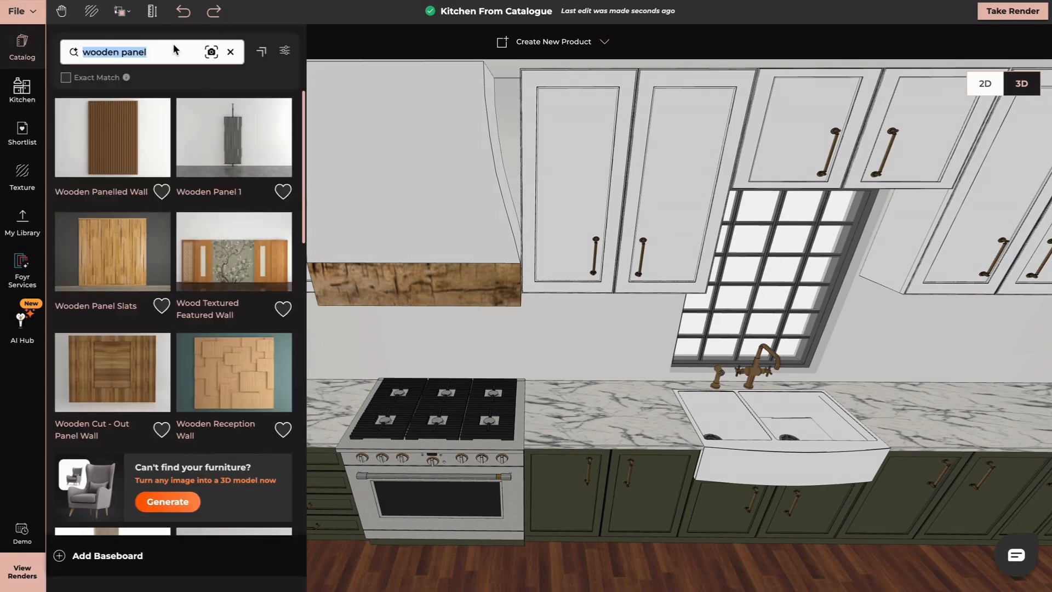
key(BackSpace)
text(tile)
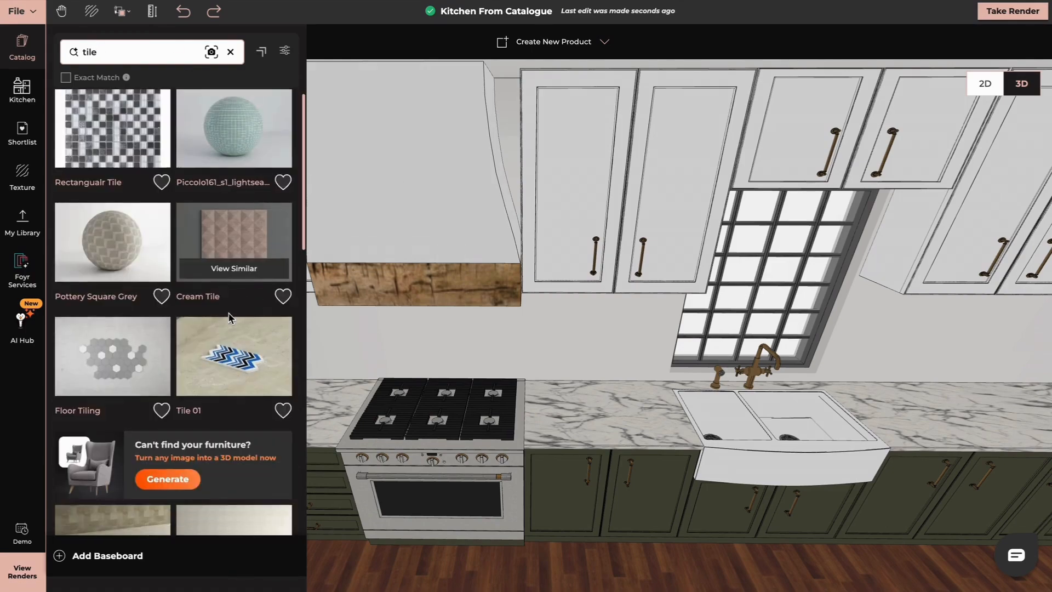
scroll(230, 318, down, 5)
scroll(229, 318, down, 3)
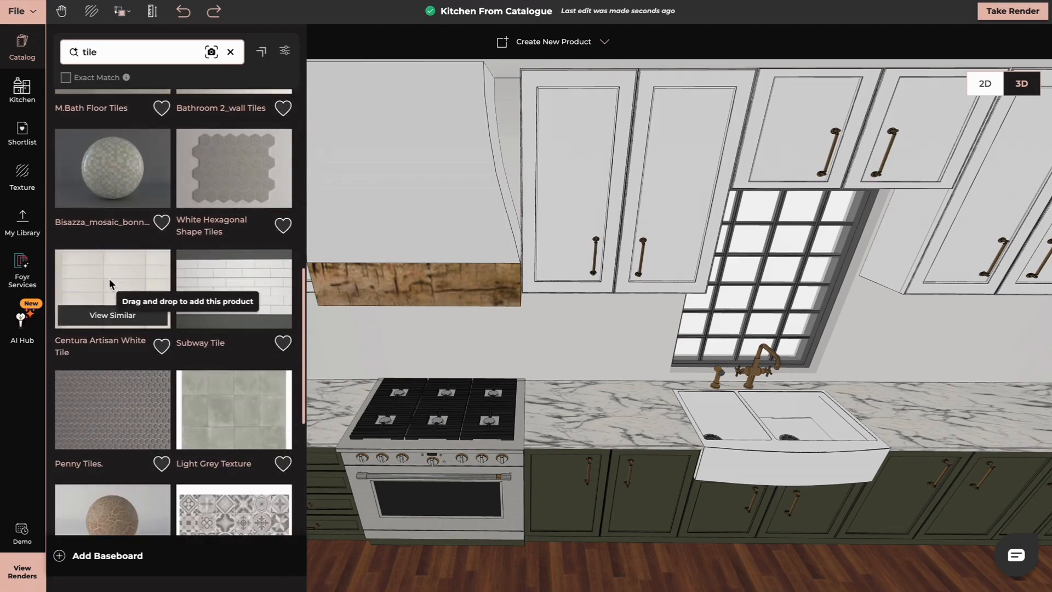
click(260, 264)
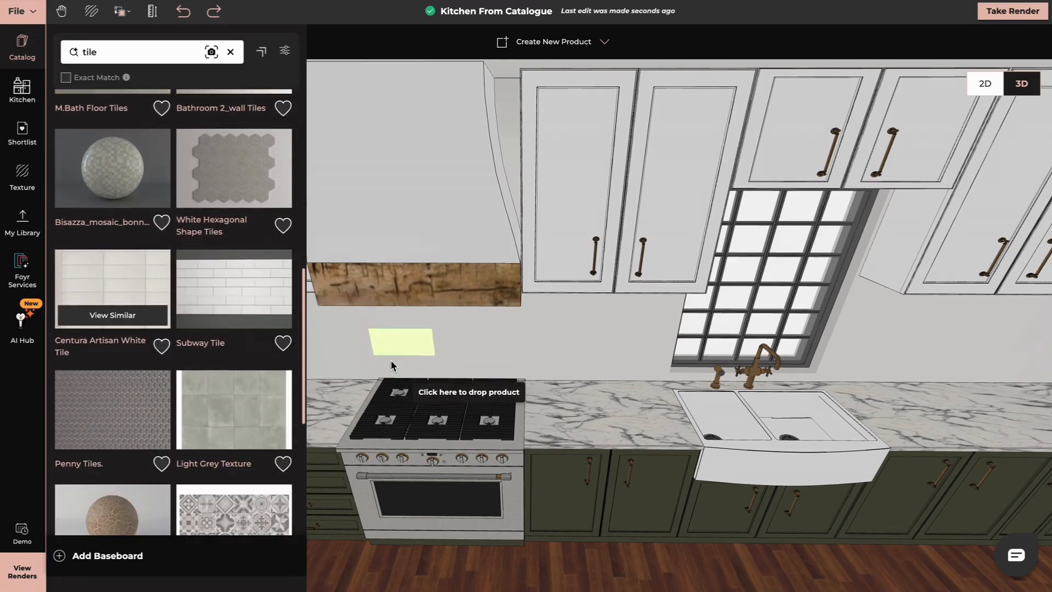
click(398, 354)
Step: Move the tile into the wall corner so it sits directly on the marble countertop beside the range
drag(493, 349, 726, 343)
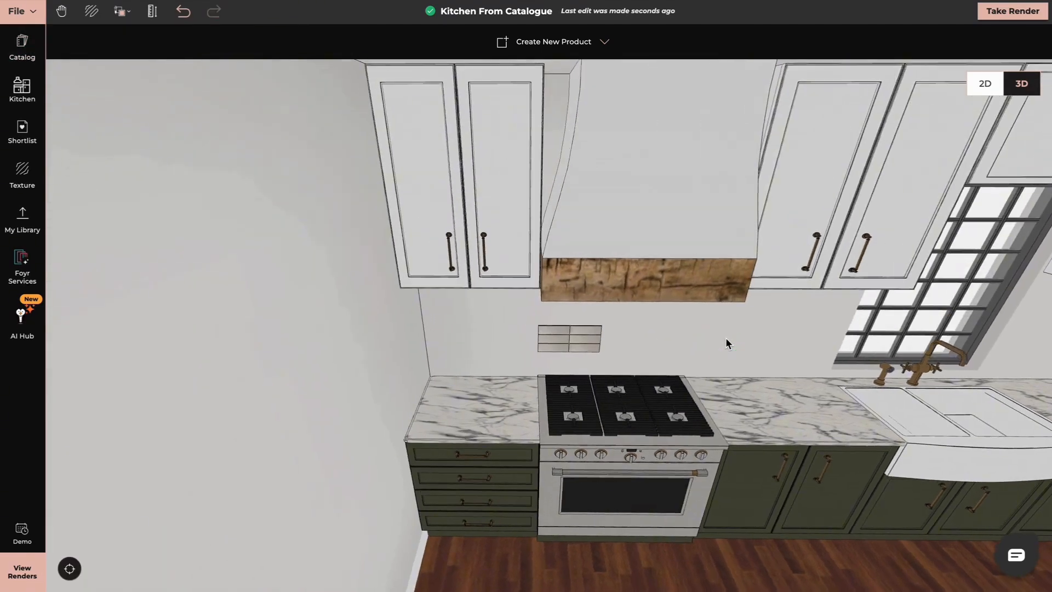
click(576, 341)
drag(533, 355, 425, 353)
drag(454, 313, 454, 334)
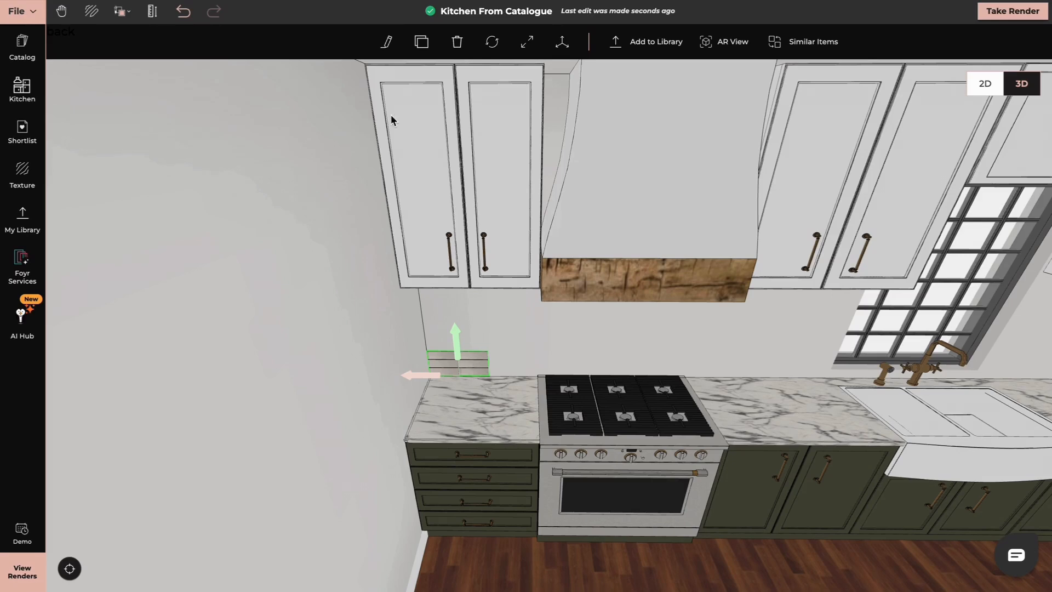
Step: Duplicate the tile side by side along the countertop to form a row reaching the window
click(422, 42)
click(661, 384)
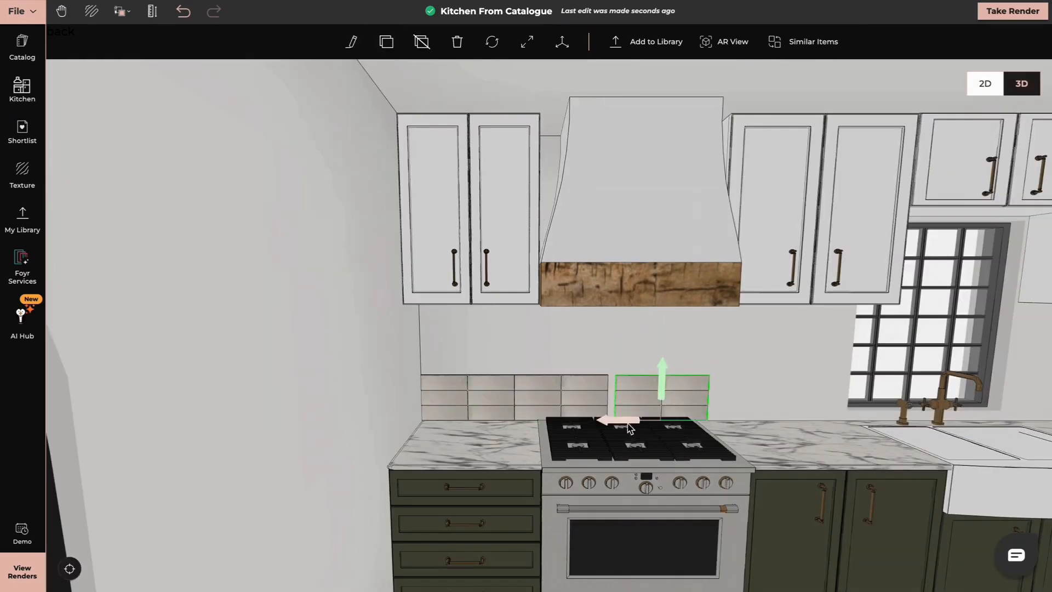
click(421, 41)
click(749, 397)
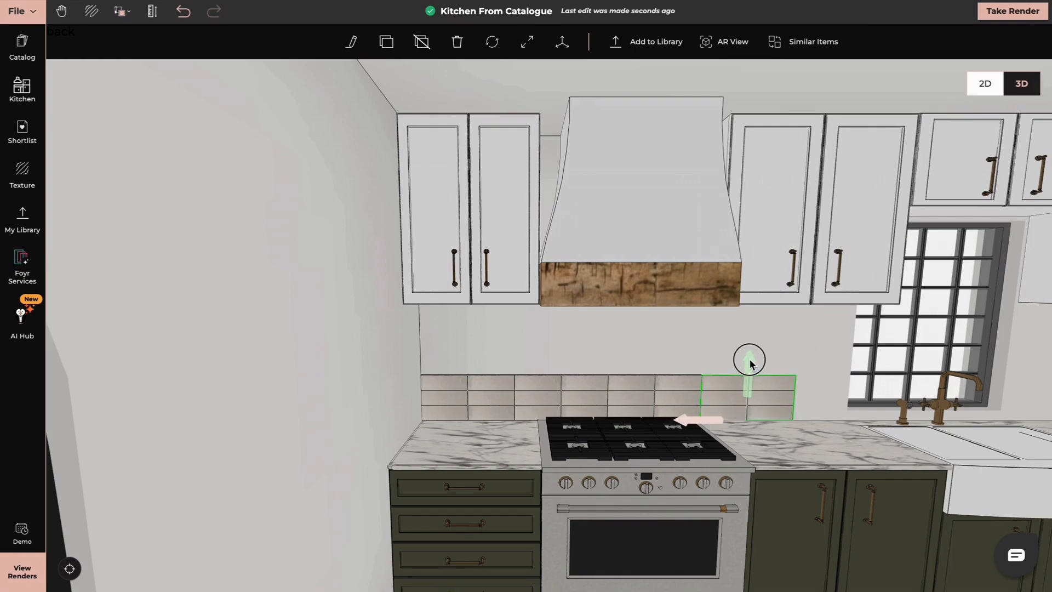
click(655, 373)
click(804, 390)
right_drag(804, 390, 683, 390)
click(535, 374)
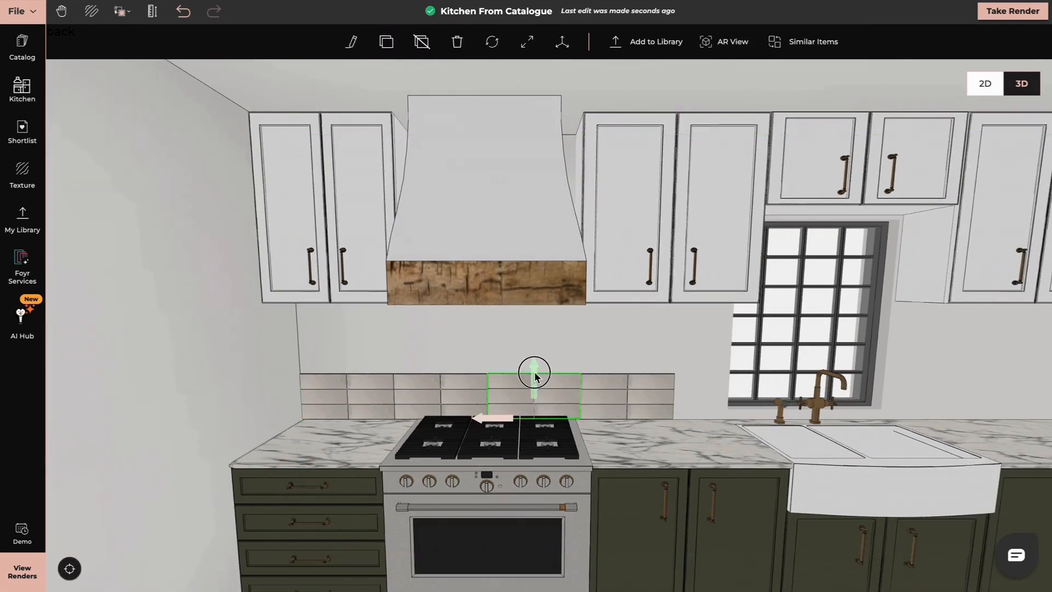
click(634, 397)
key(ctrl+d)
click(717, 416)
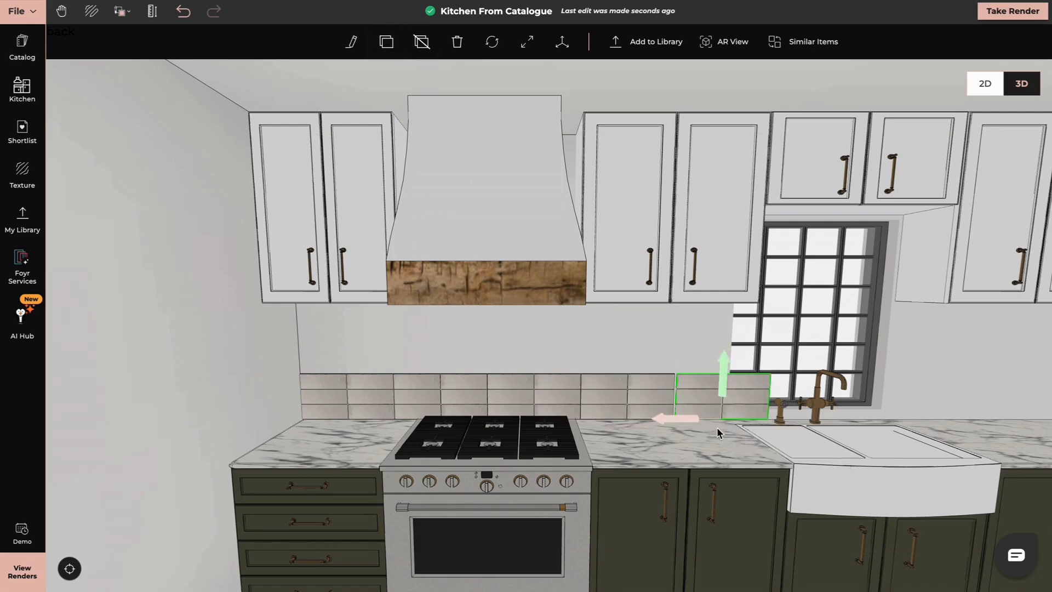
Step: Group the row of tiles and shorten it to end at the window's edge
shift+click(653, 383)
click(647, 42)
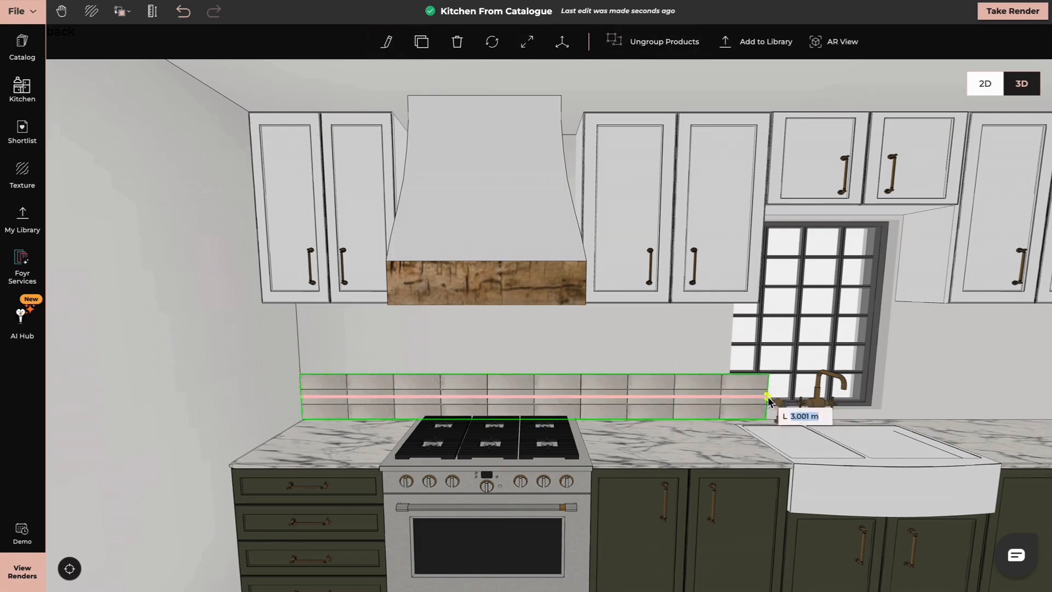
drag(770, 397, 729, 399)
Step: Duplicate the grouped tile row and stack the copies up the wall to fill the backsplash
click(421, 42)
click(500, 342)
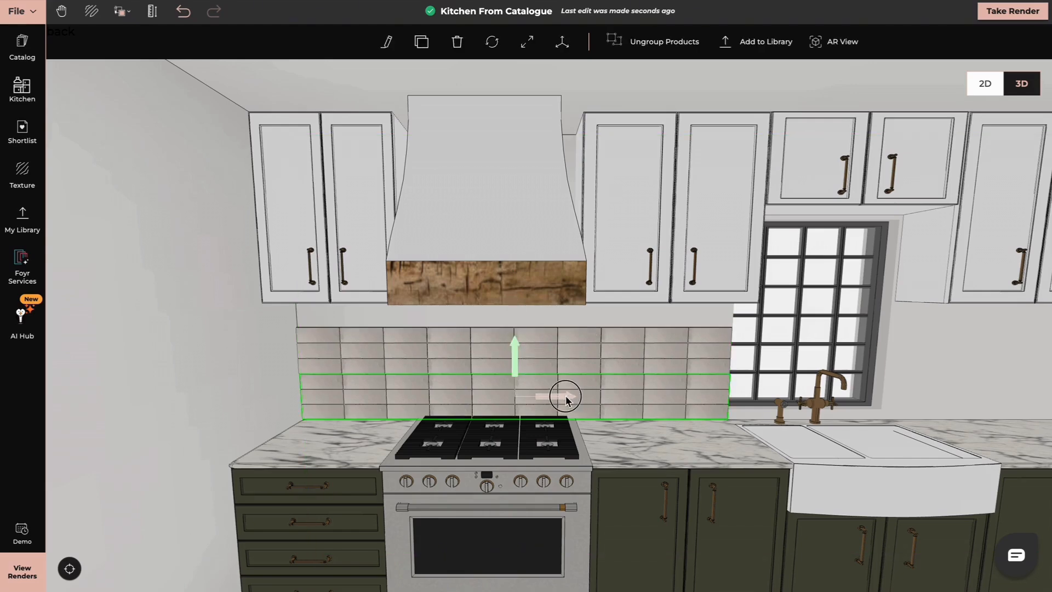
drag(564, 400, 510, 304)
double_click(510, 304)
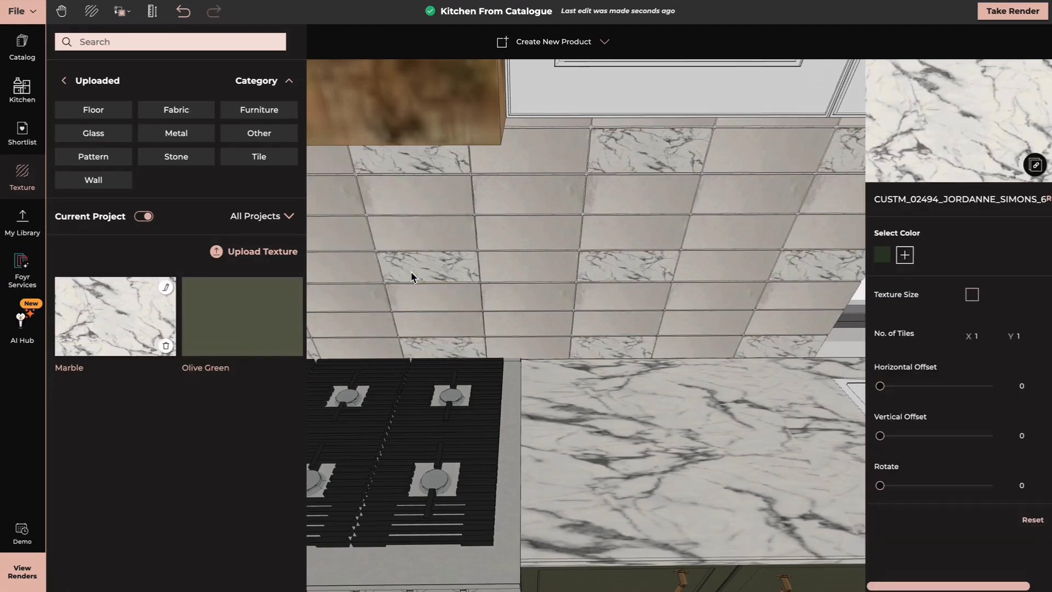
Step: Copy the marble texture onto another backsplash tile, with tile size 0.5 by 0.5 m, horizontal offset 13 and vertical offset 11
click(121, 11)
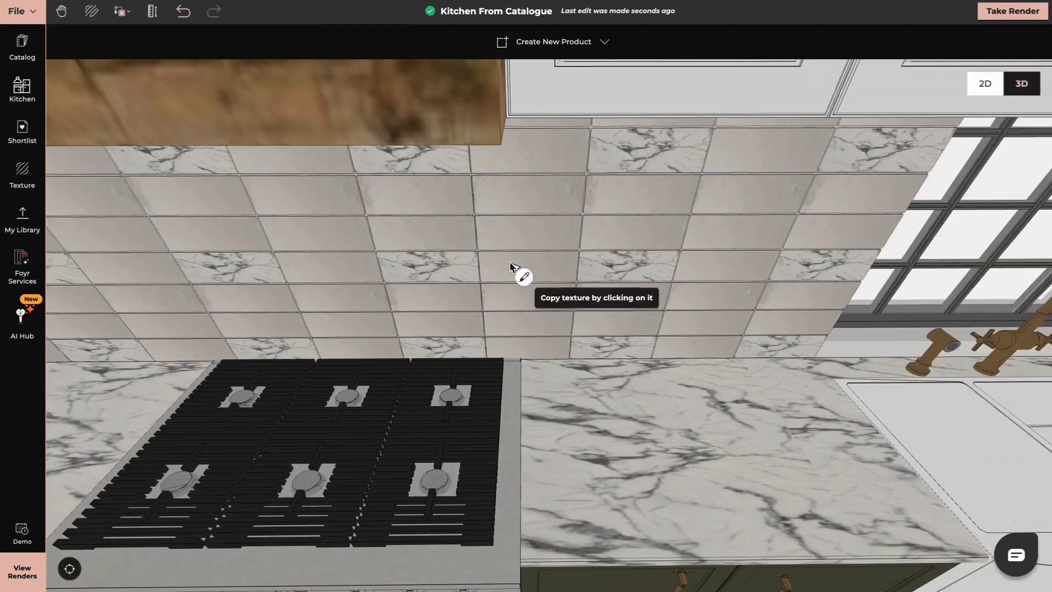
click(509, 267)
text(0)
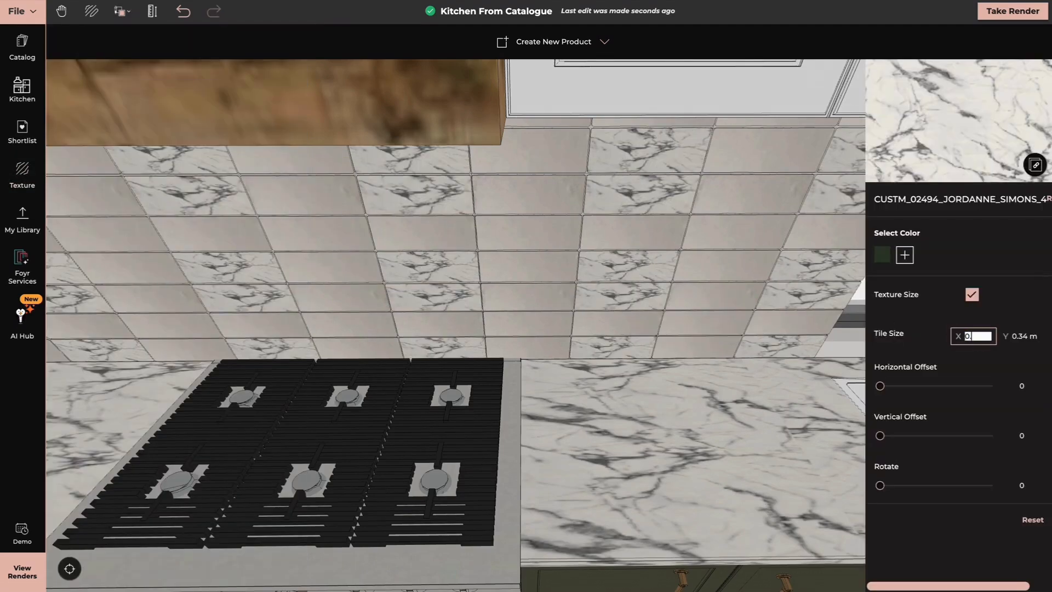
text(.5)
key(Tab)
text(0.5)
key(Return)
drag(880, 435, 892, 436)
drag(880, 386, 894, 386)
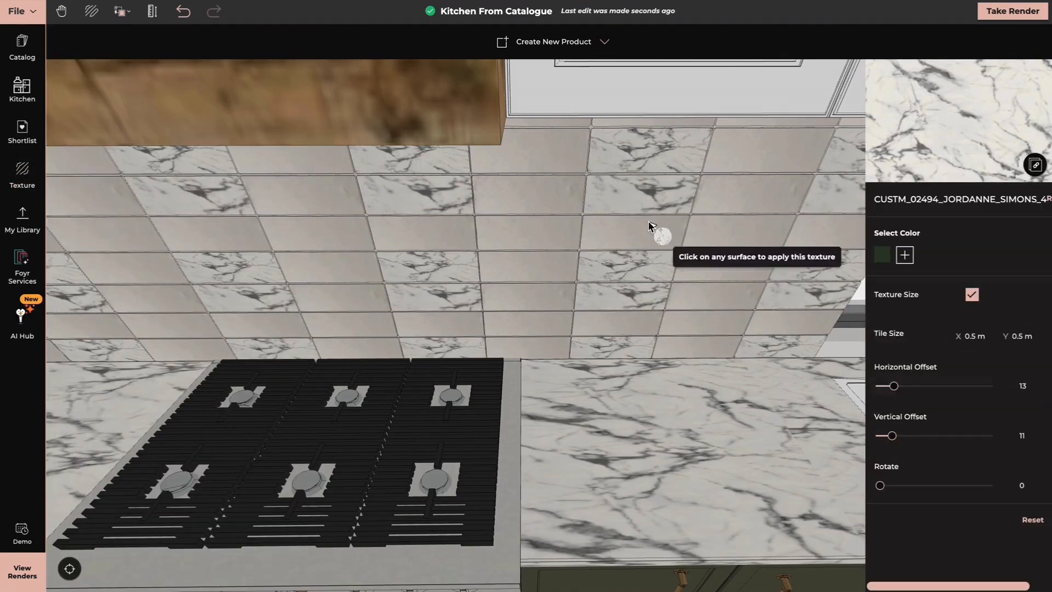
Step: Copy the marble texture onto the next plain tile in the marbled columns and set its tile size to 0.5 by 0.5 m
click(121, 11)
click(153, 63)
click(243, 247)
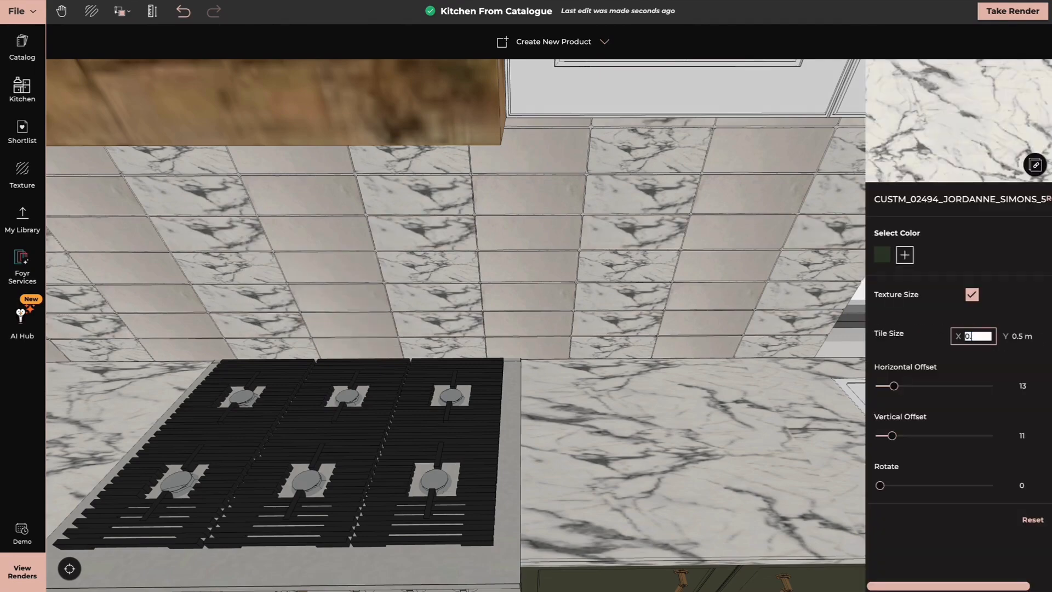
text(.5)
key(Tab)
text(0.5)
key(Return)
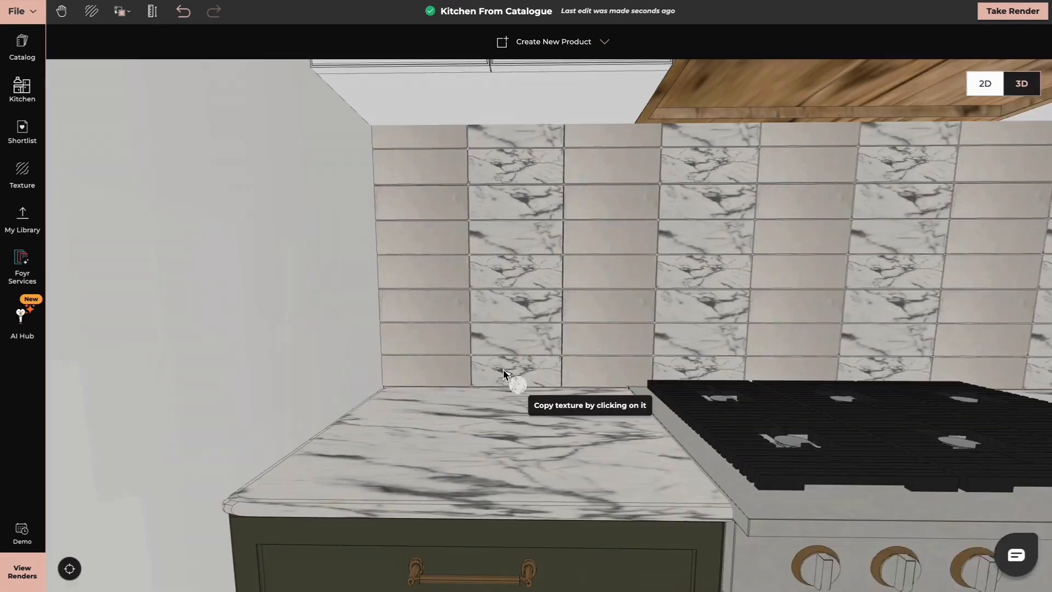
Step: Copy the marble texture variations from the finished tiles onto the remaining plain backsplash tiles
click(503, 372)
click(454, 339)
click(127, 11)
click(156, 67)
click(493, 334)
click(438, 366)
click(130, 12)
click(155, 65)
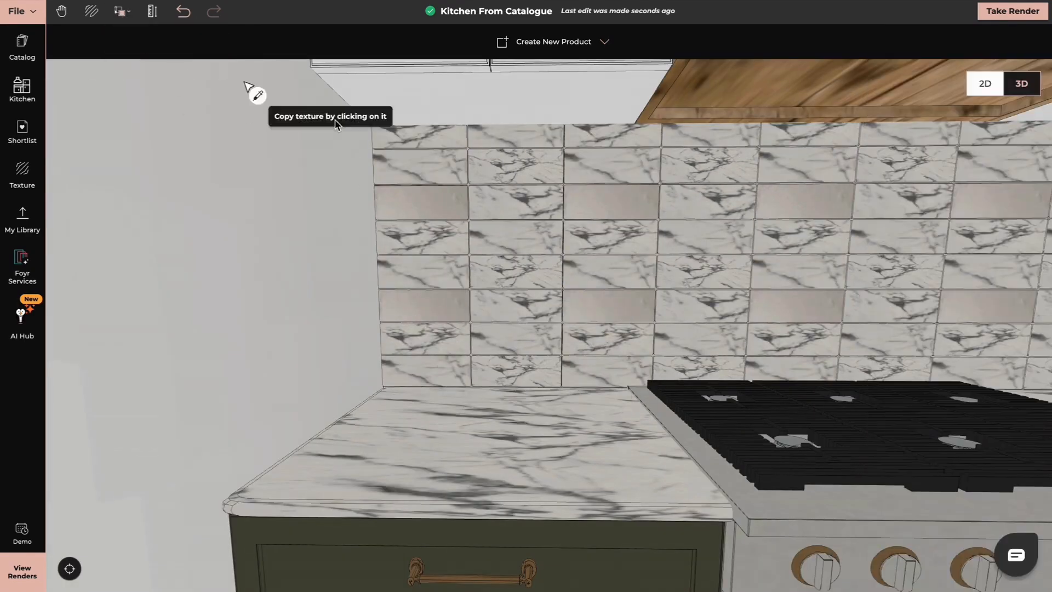
click(453, 228)
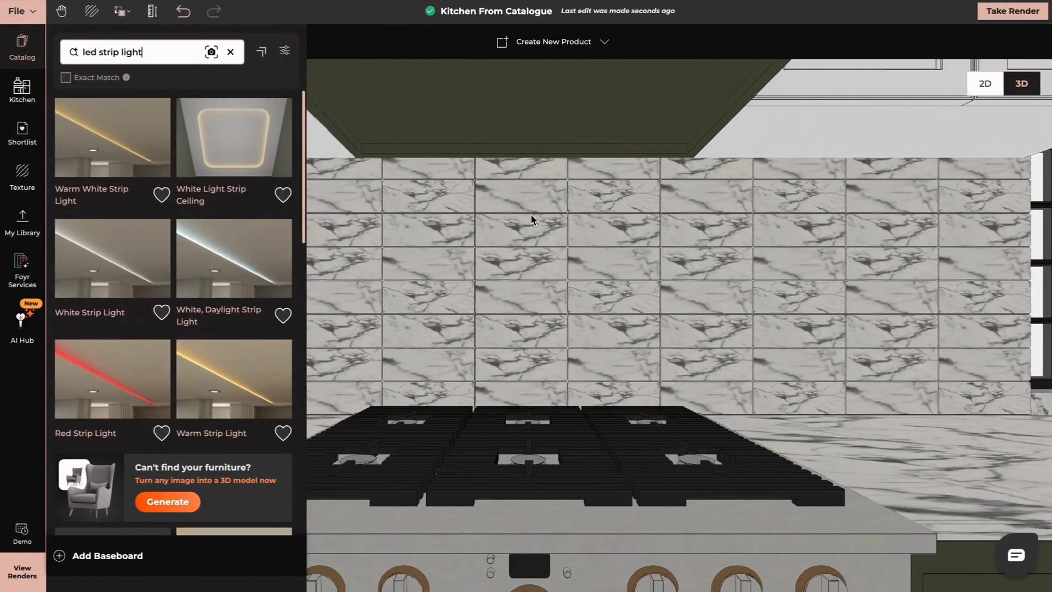
Step: Find the Neutral Strip Light among the LED strip light results and place it under the wall cabinet beside the range hood
mouse_move(159, 129)
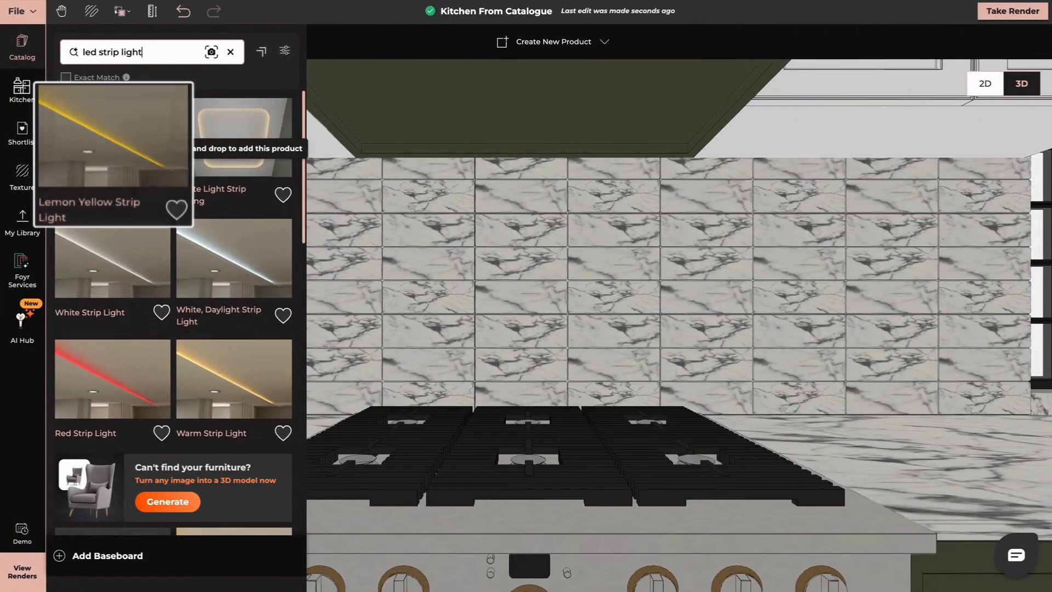
drag(538, 274, 803, 328)
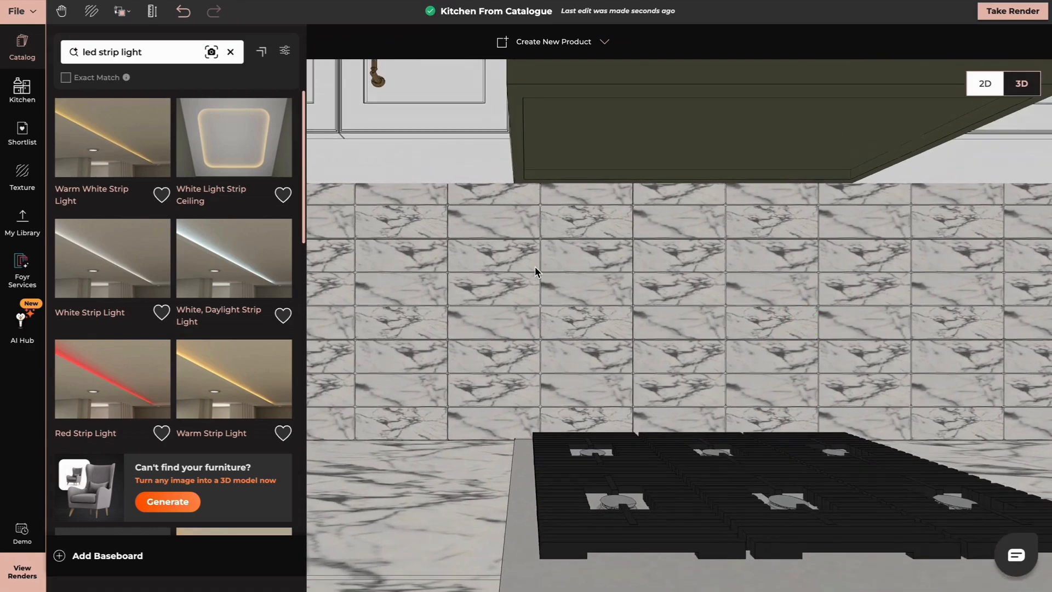
mouse_move(209, 326)
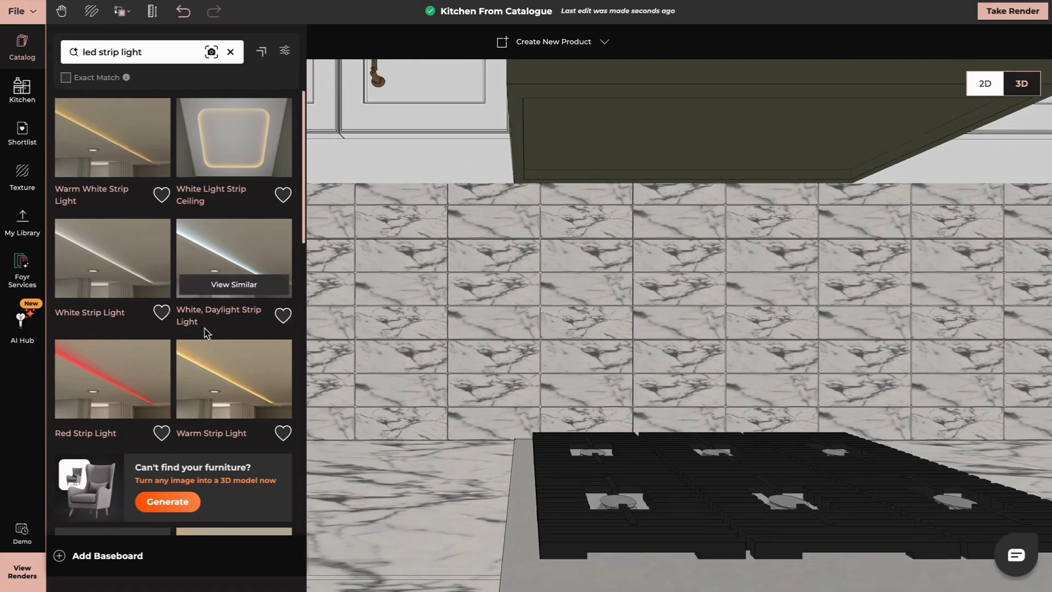
scroll(207, 333, down, 10)
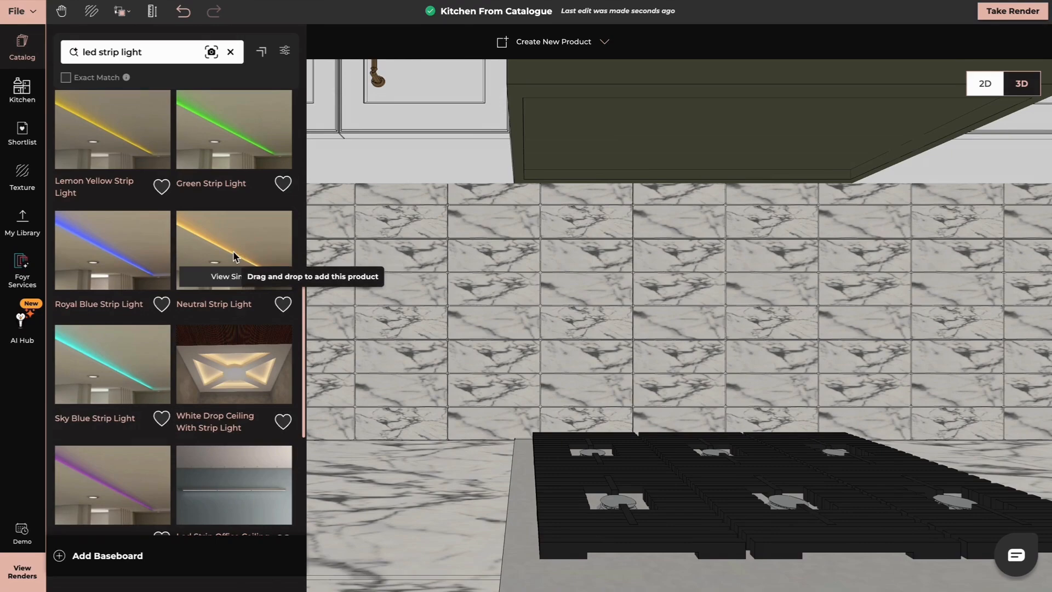
drag(235, 257, 459, 195)
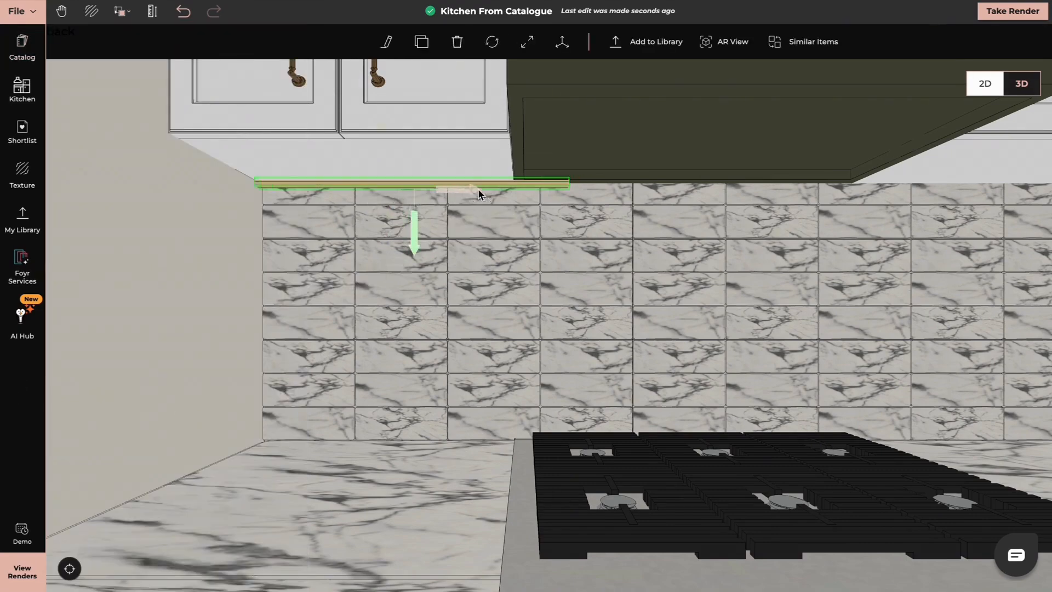
Step: Resize the strip light to fit beneath the wall cabinet beside the range hood
click(528, 41)
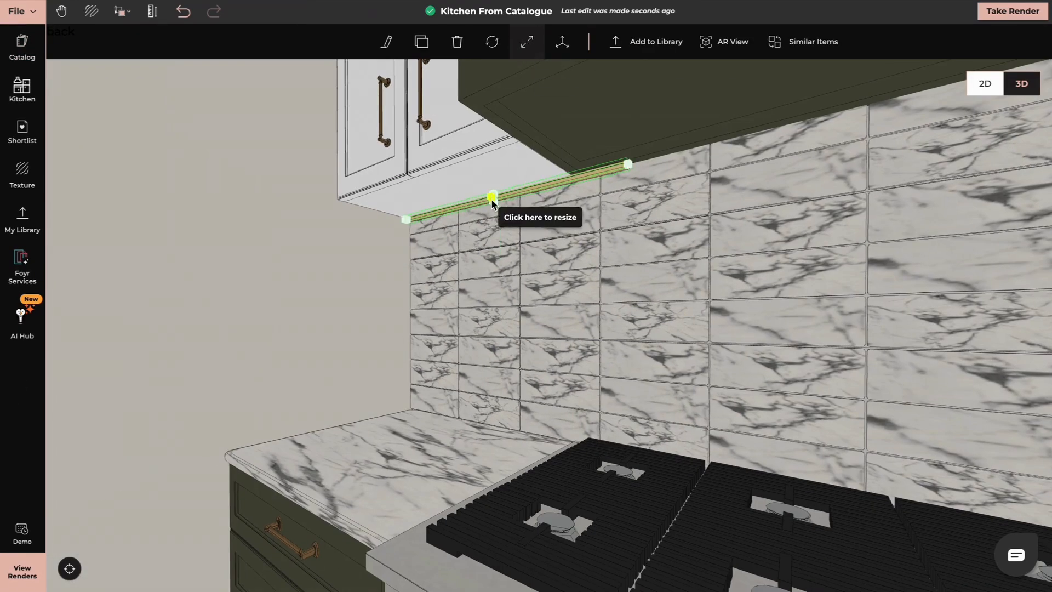
click(493, 199)
click(494, 200)
drag(570, 268, 301, 211)
drag(266, 190, 695, 219)
drag(713, 220, 531, 214)
click(448, 201)
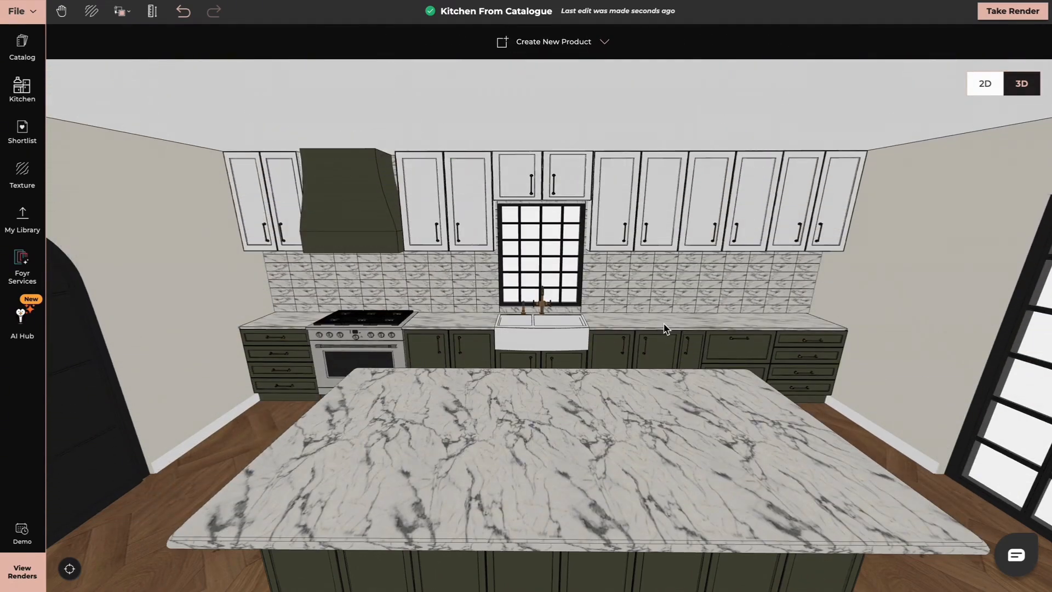
Step: Switch to the 2D floor plan and place a ruler guide 0.8 m from the sink wall
click(990, 88)
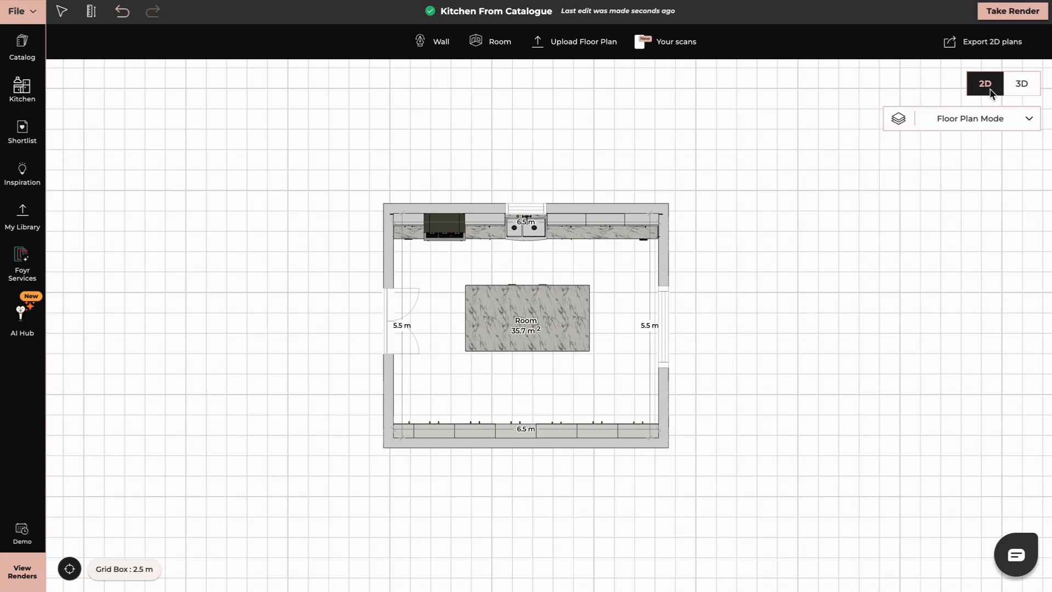
click(92, 12)
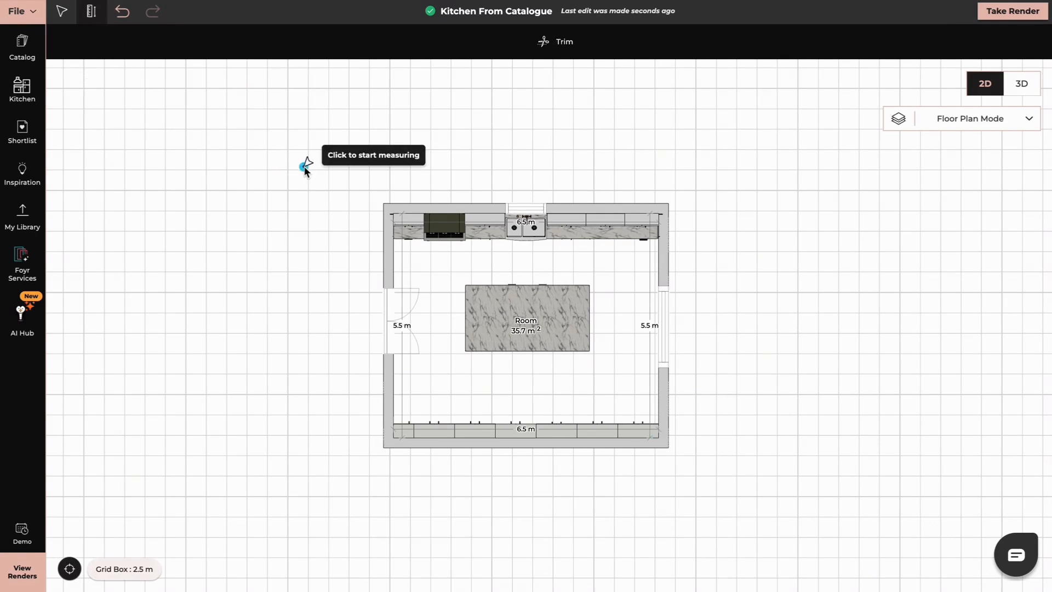
click(394, 214)
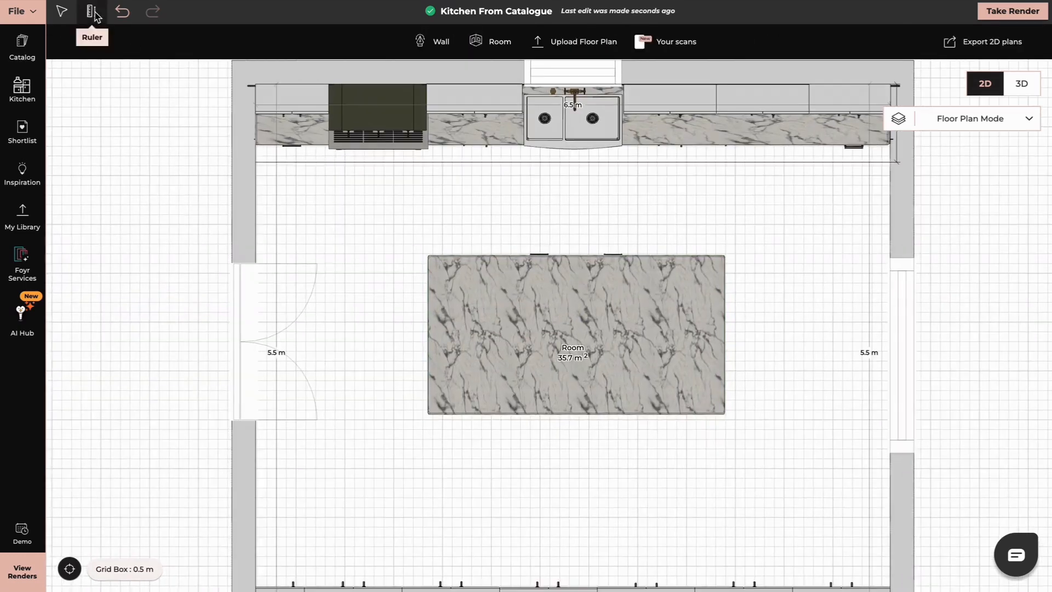
Step: Add ruler guides across the island: one 0.8 m from its sink-side edge and one 1 m from each short end
click(93, 14)
click(441, 258)
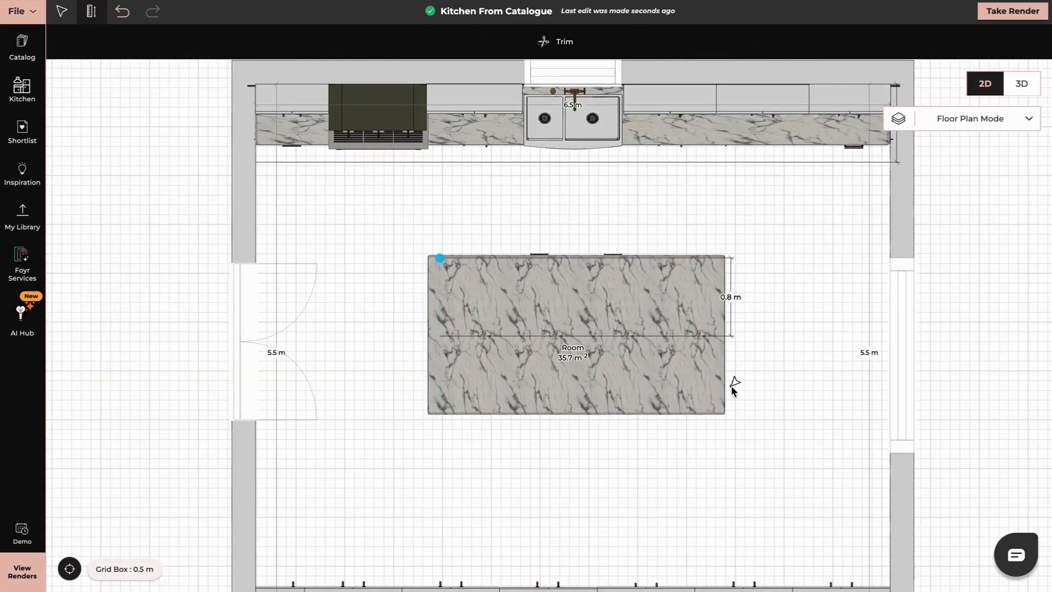
click(734, 386)
click(427, 416)
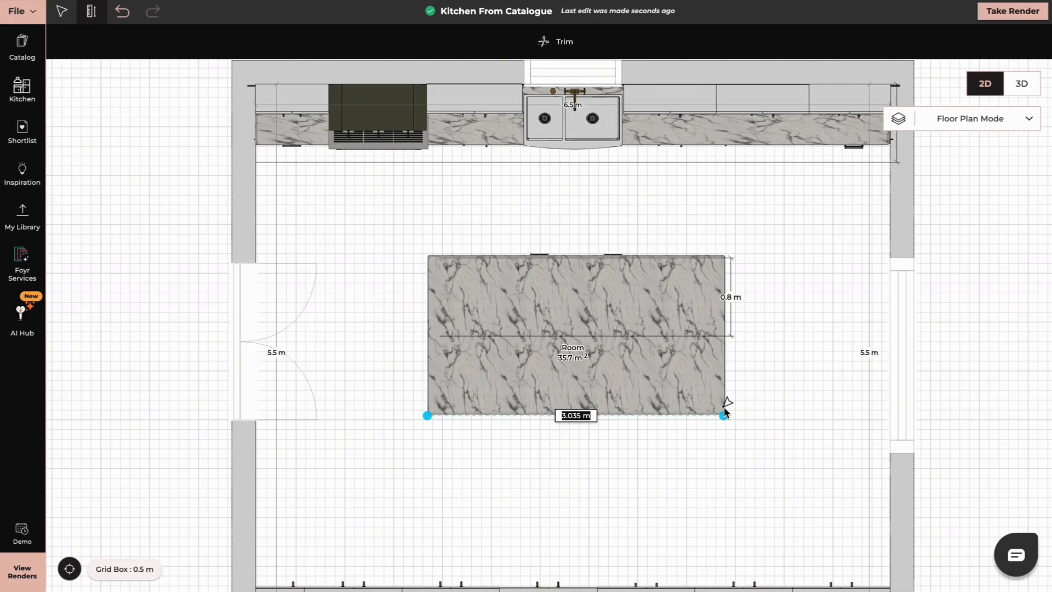
click(525, 416)
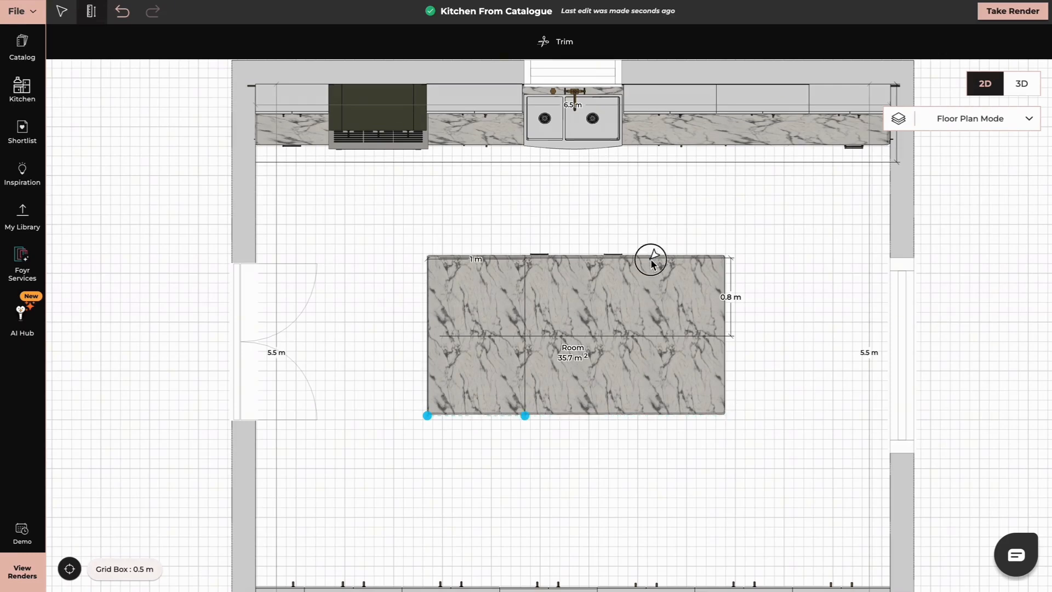
click(652, 262)
key(Escape)
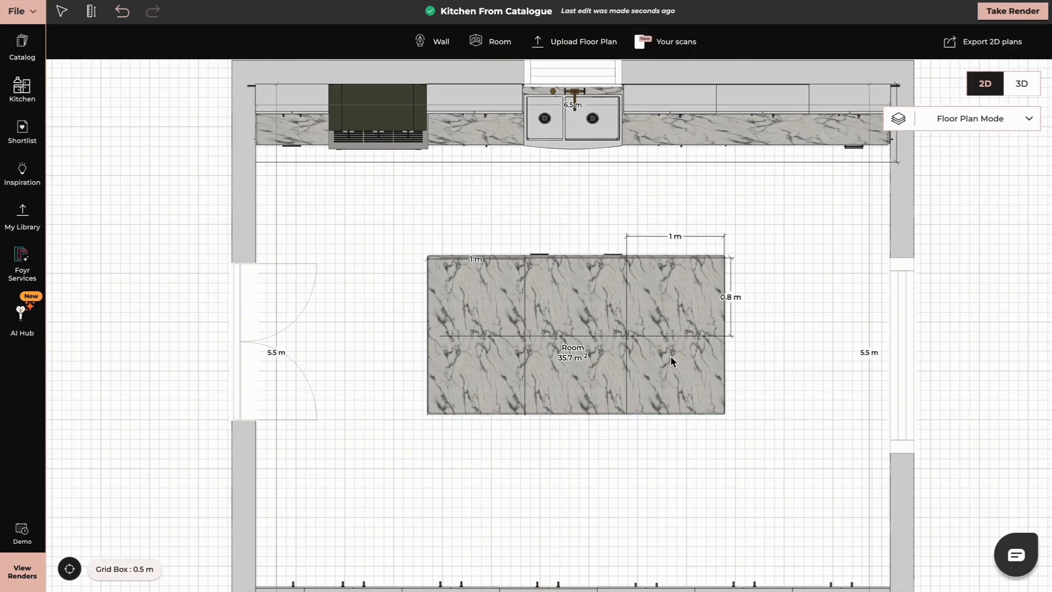
Step: Add a ruler guide 0.7 m from the wall opposite the sink, spanning the full width of the room
scroll(748, 324, down, 2)
drag(751, 327, 728, 269)
click(91, 11)
click(301, 521)
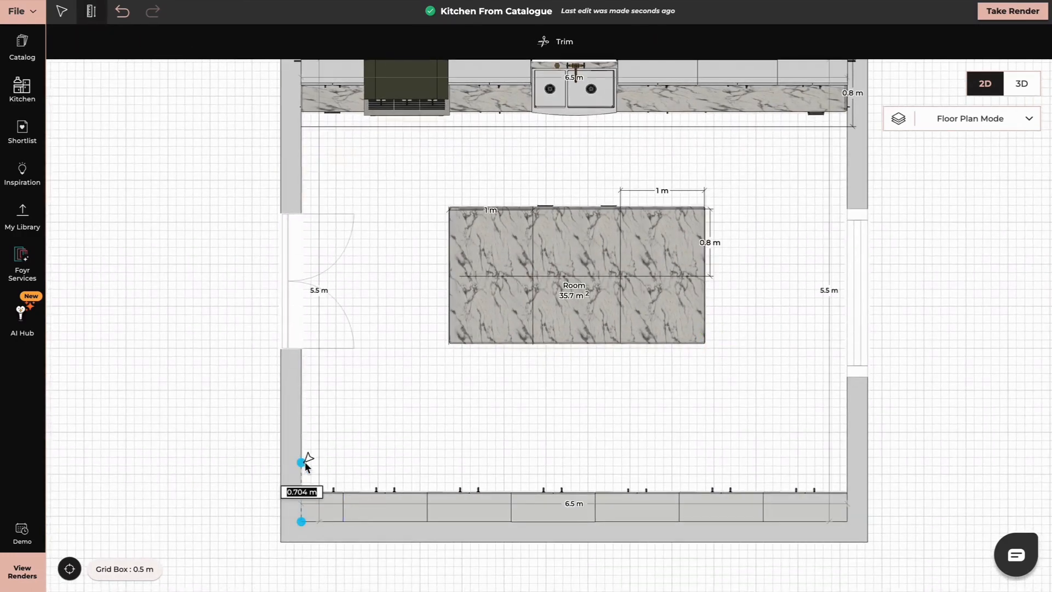
click(847, 454)
Step: Add ruler guides at 0.75 m intervals along the wall opposite the sink and along the sink wall
click(301, 519)
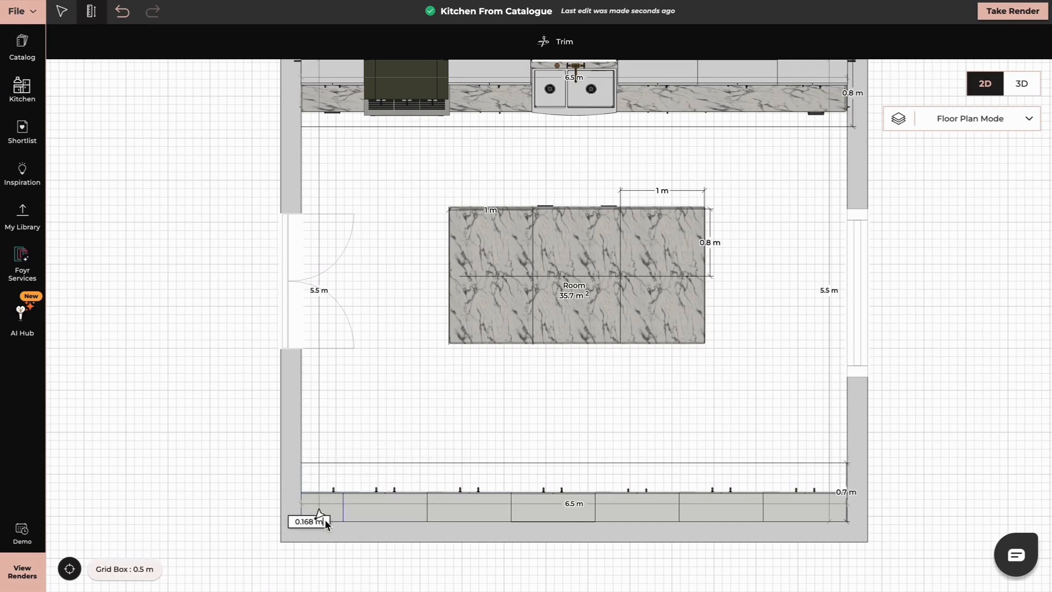
click(364, 519)
click(365, 520)
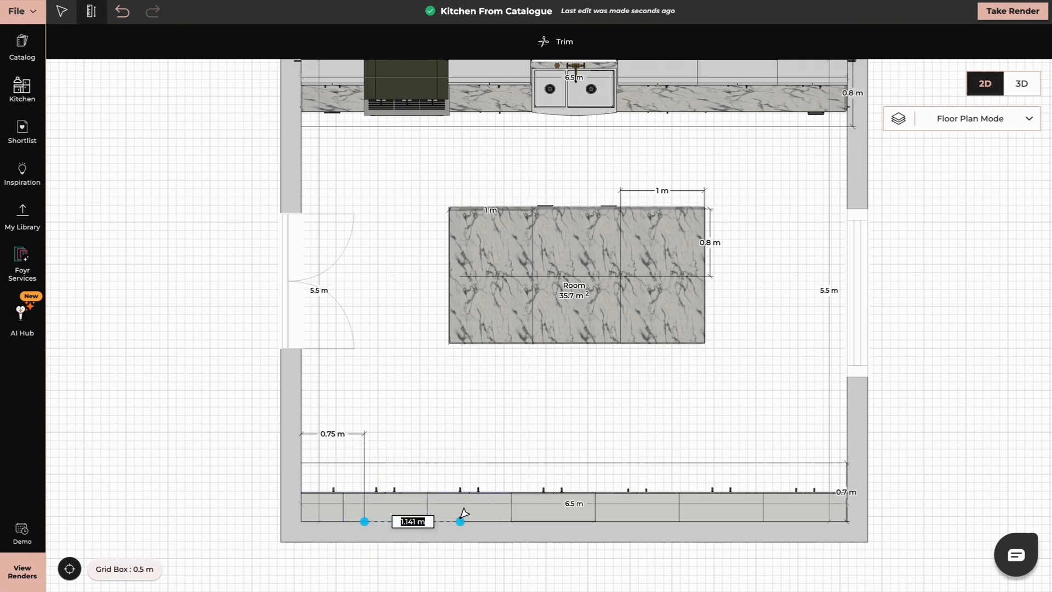
click(427, 520)
click(428, 520)
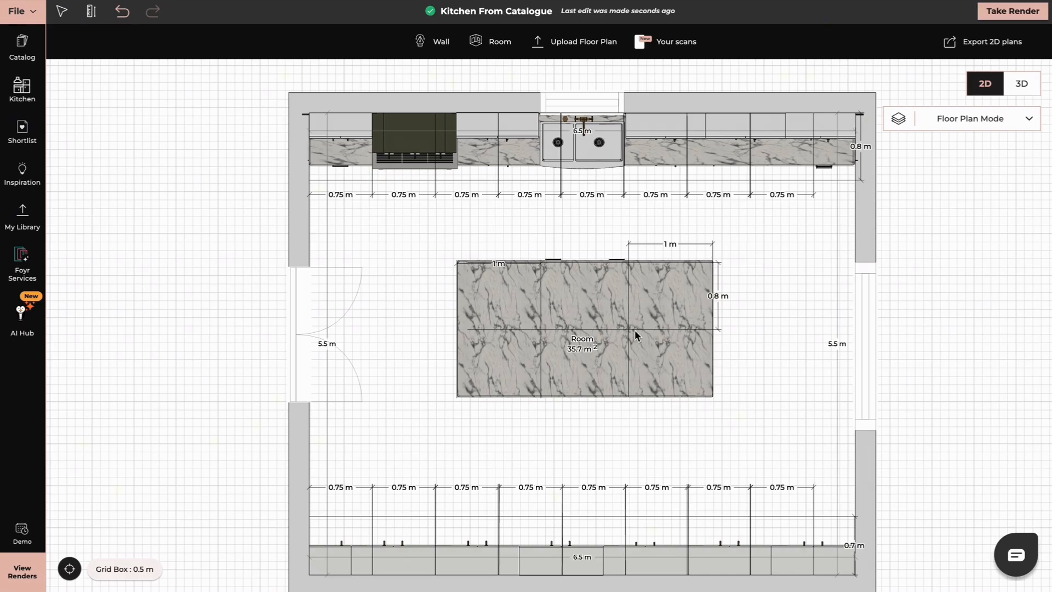
Step: Switch the plan to Ceiling Plan Mode and place a recessed light at the first 0.75 m guide near the sink wall
click(1024, 123)
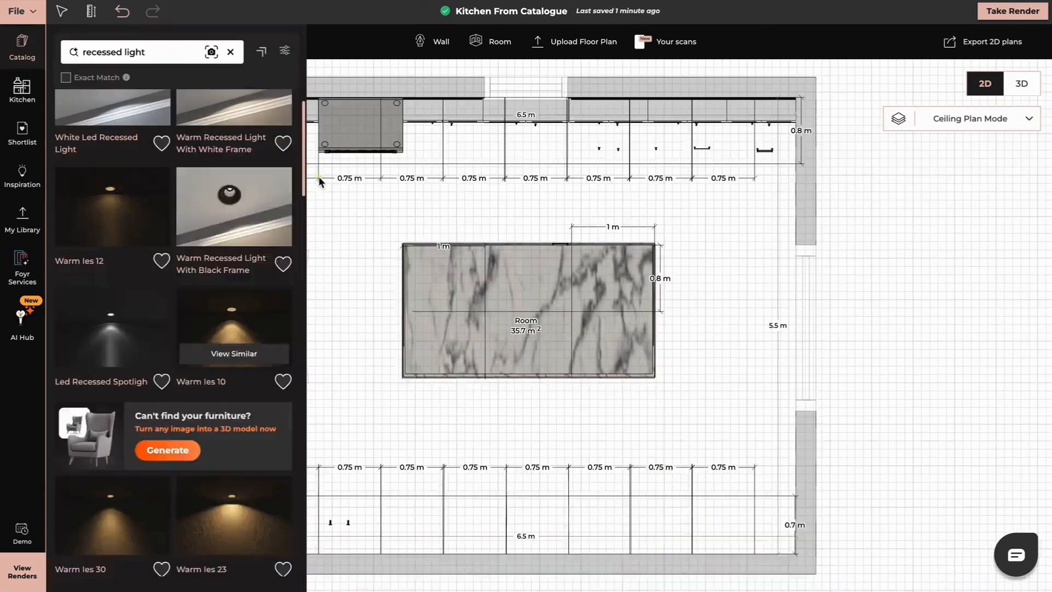
click(318, 176)
scroll(369, 306, up, 3)
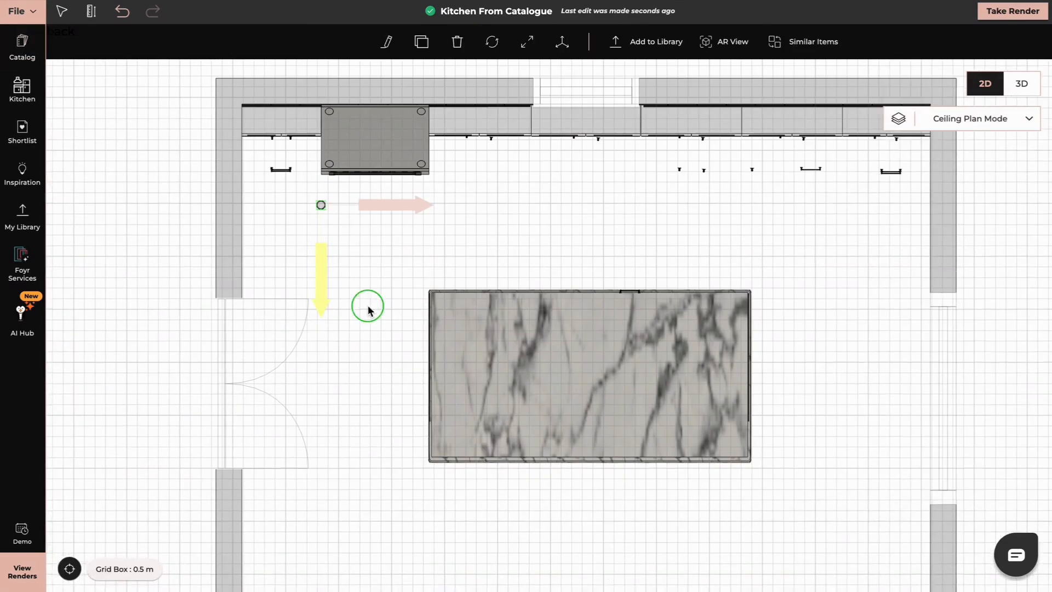
Step: Size the recessed light to 0.08 m wide, 0.08 m deep and 0.015 m high, and align it with the guide
double_click(903, 138)
key(Tab)
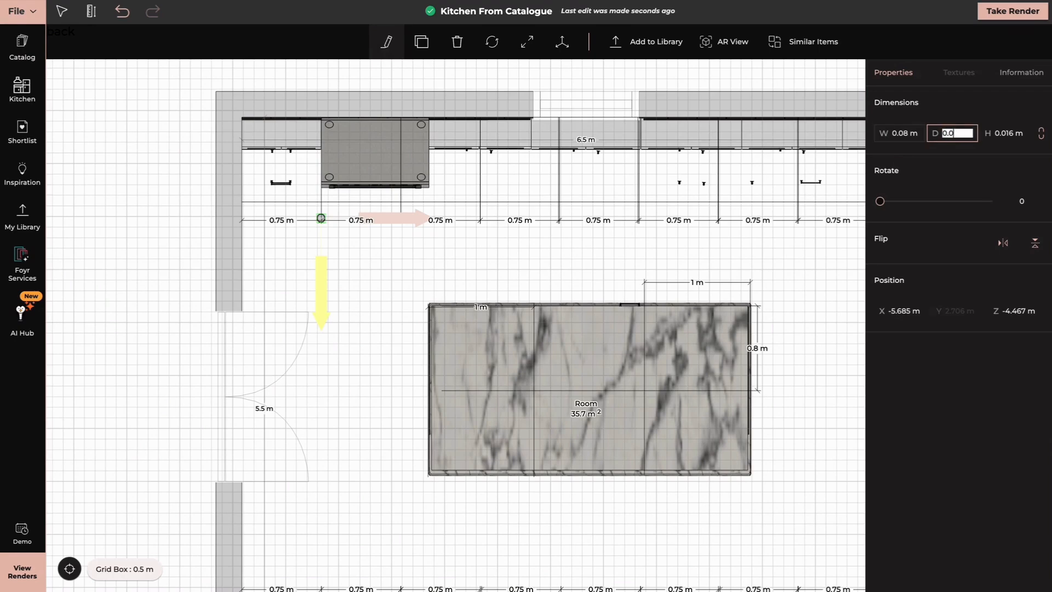
key(Tab)
text(8)
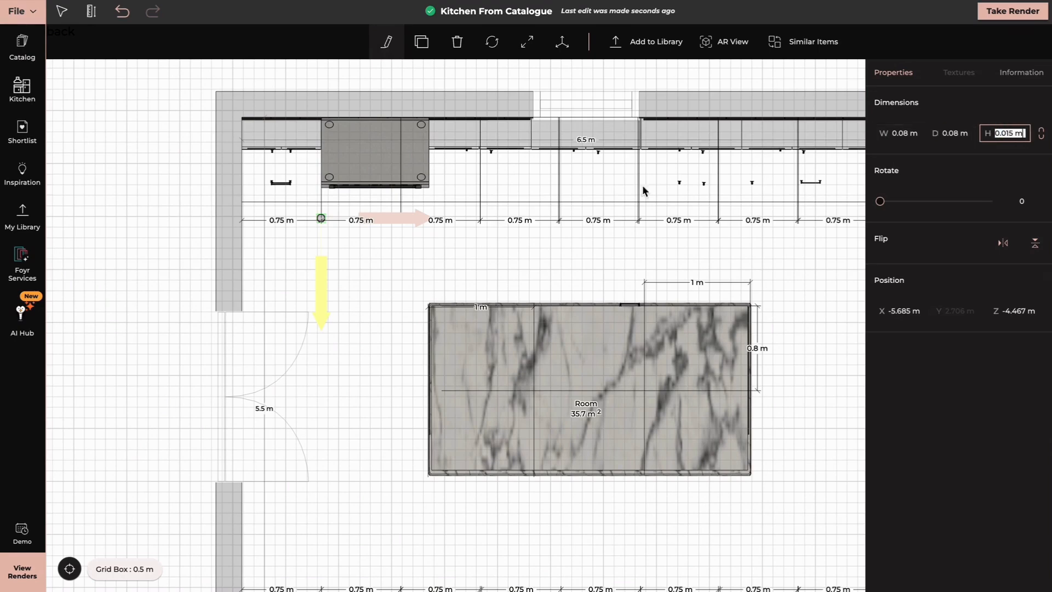
click(322, 273)
Step: Clone the recessed light onto each remaining 0.75 m guide along the sink wall, aligning every copy with the row
click(401, 221)
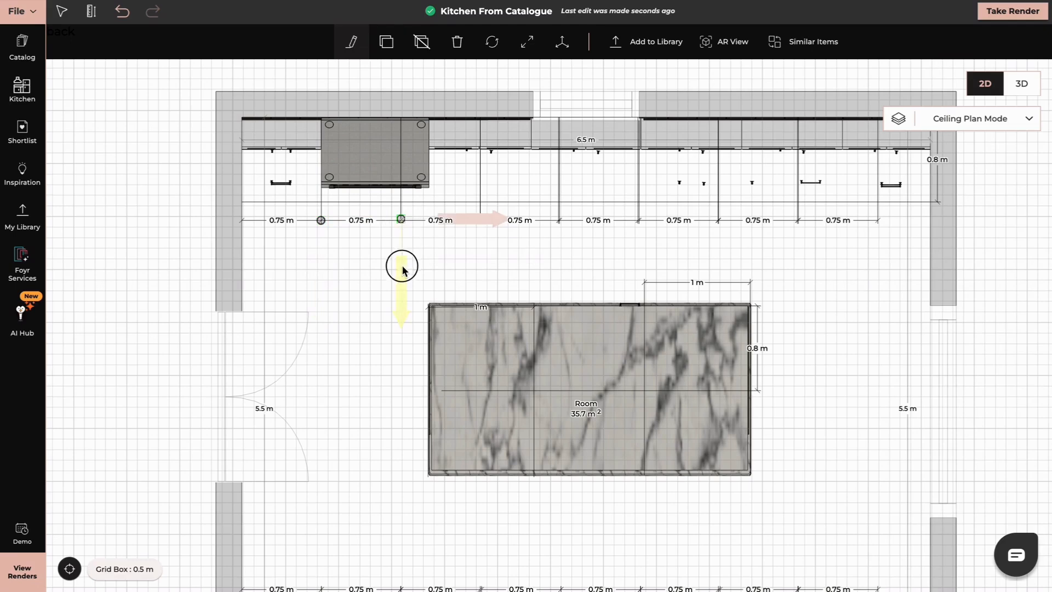
click(386, 42)
click(480, 221)
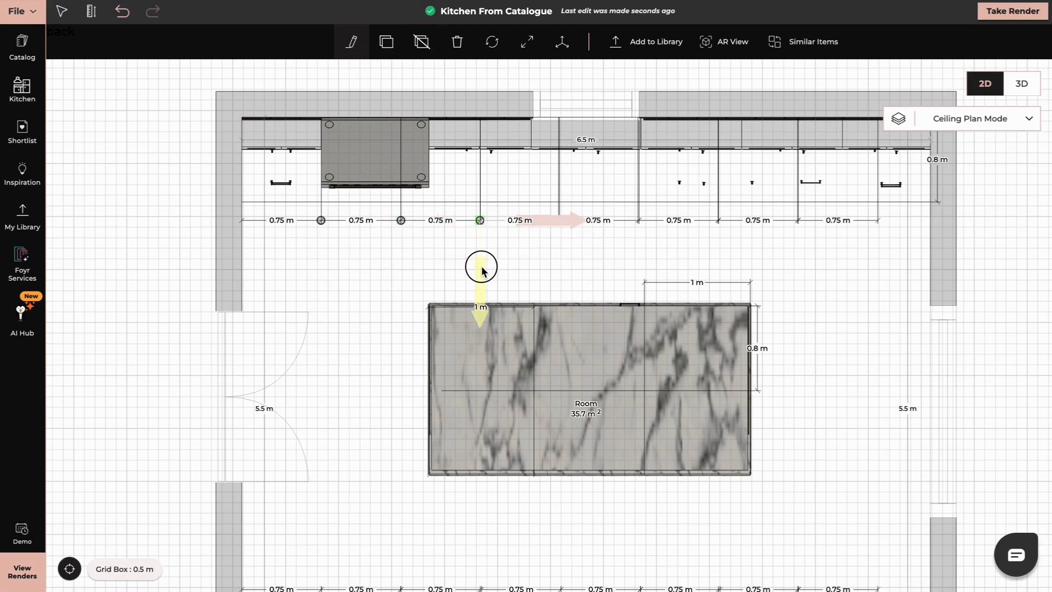
drag(482, 267, 481, 267)
drag(730, 220, 729, 220)
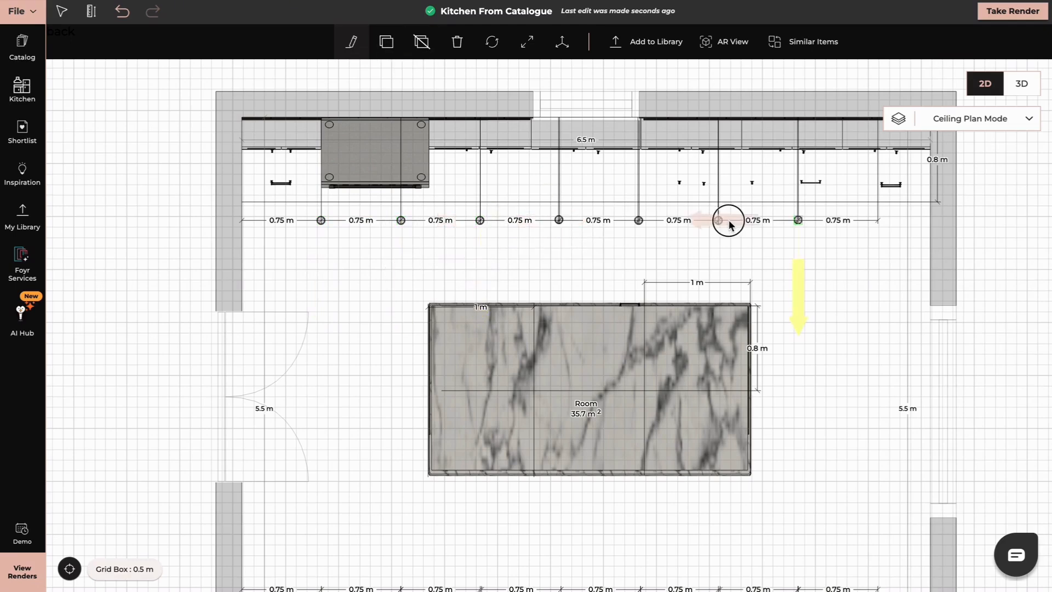
click(386, 42)
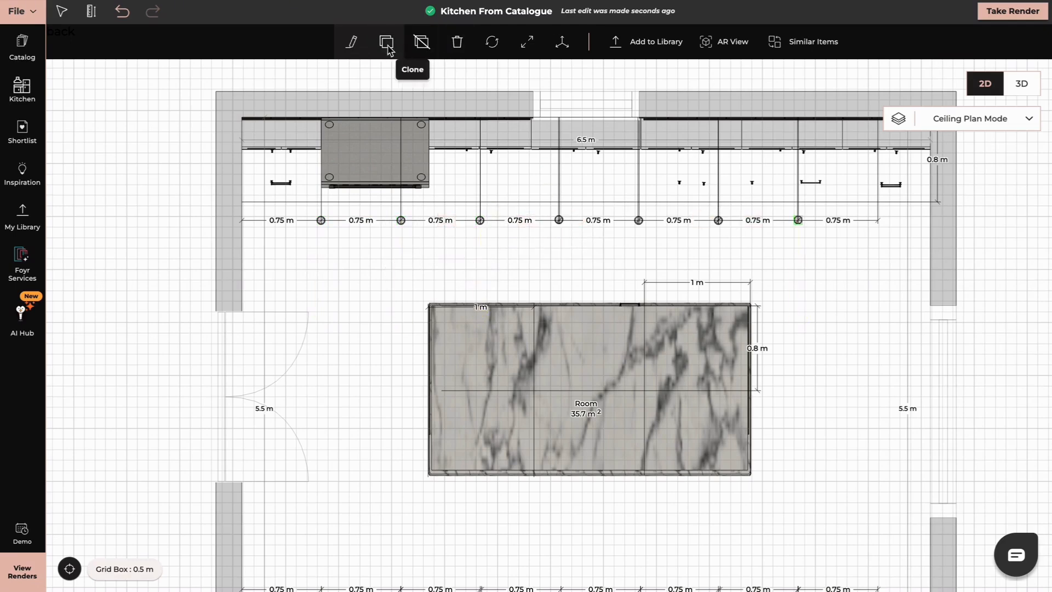
click(879, 207)
click(881, 289)
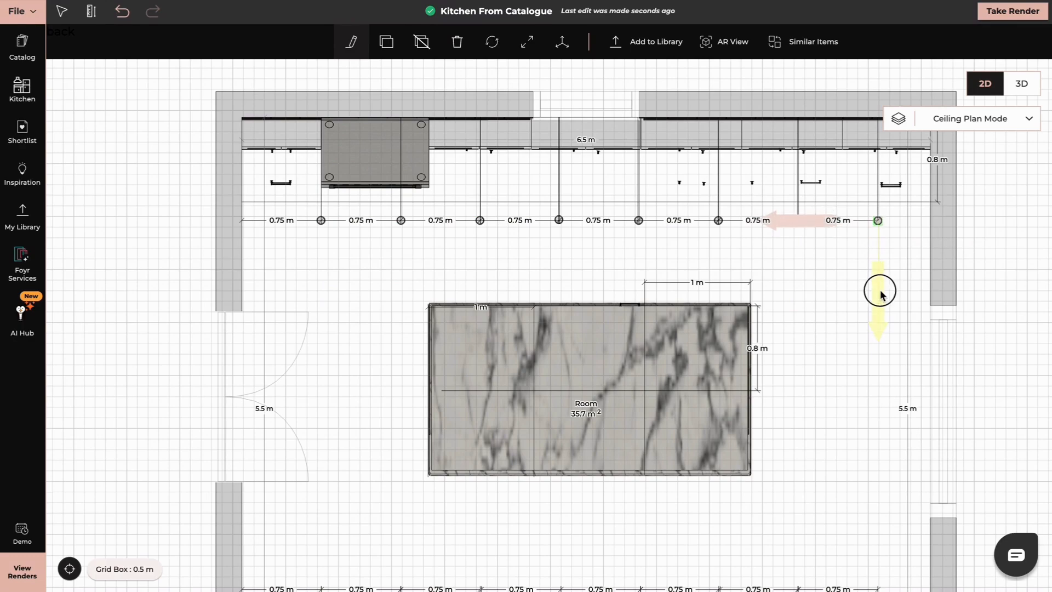
Step: Clone the first recessed light of the sink-wall row to the first 0.75 m guide along the opposite wall
scroll(790, 268, down, 3)
click(280, 96)
click(386, 43)
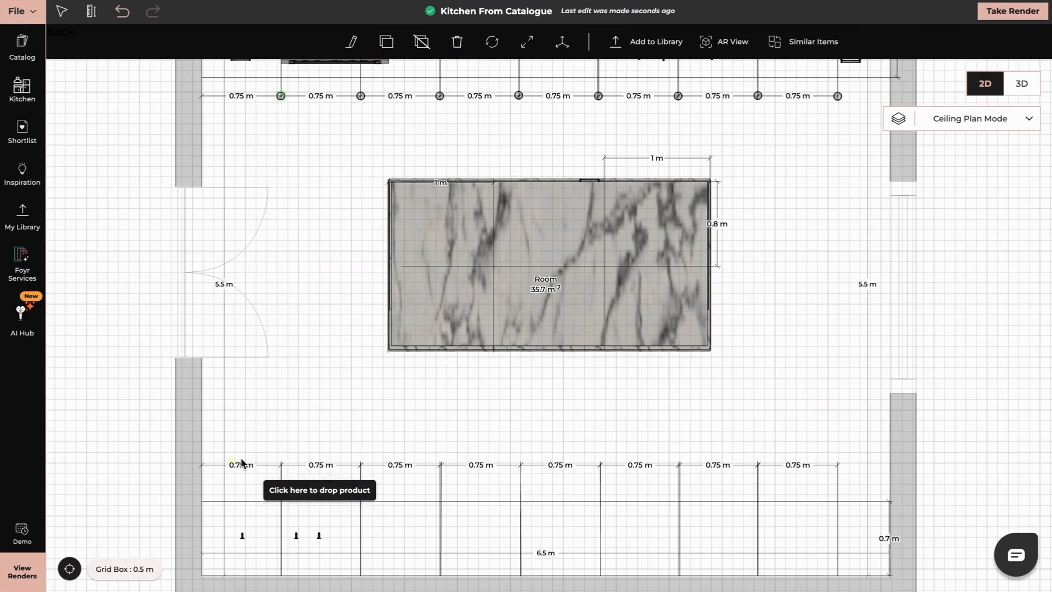
click(284, 465)
scroll(294, 433, up, 2)
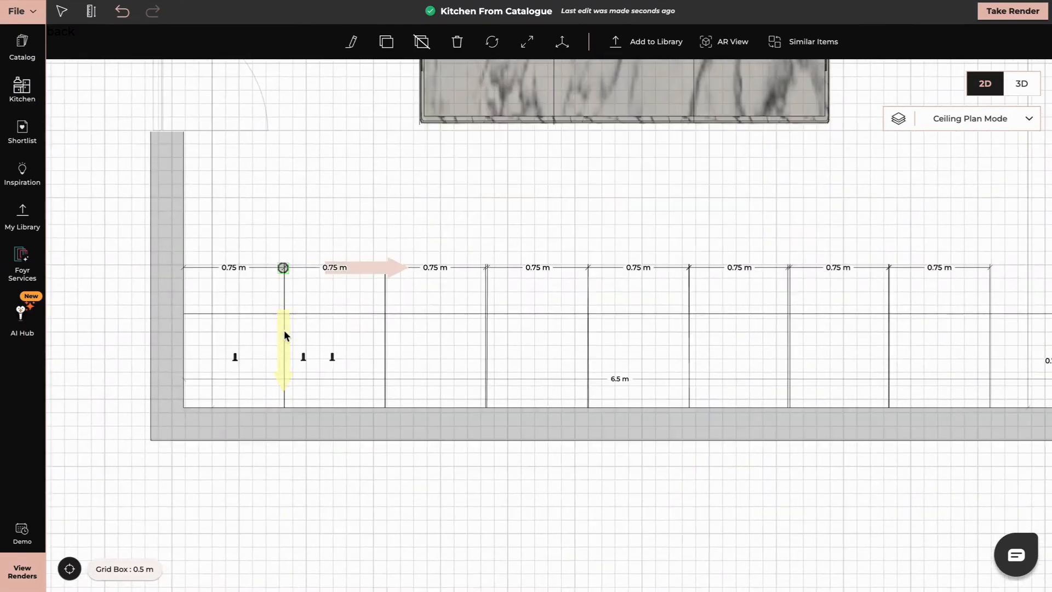
Step: Clone the recessed light onto the remaining 0.75 m guides along the wall opposite the sink
click(386, 42)
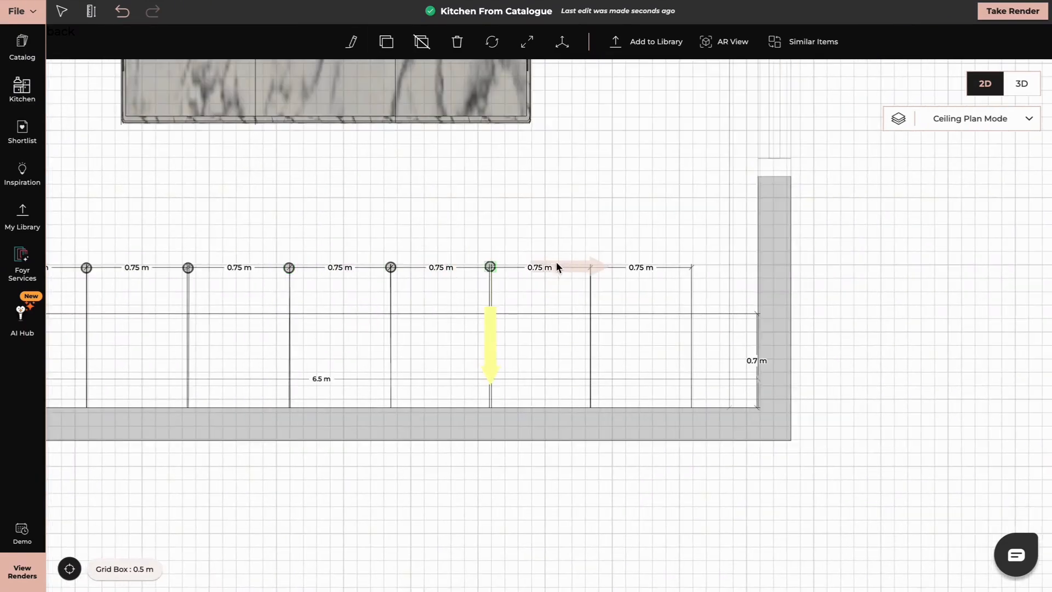
click(492, 329)
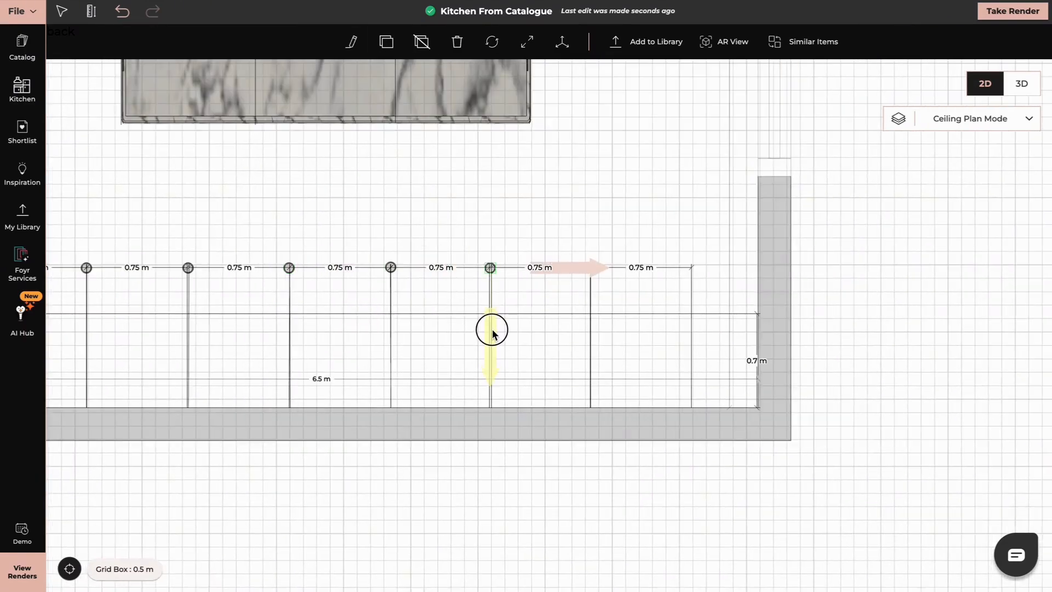
click(386, 42)
click(591, 269)
click(590, 329)
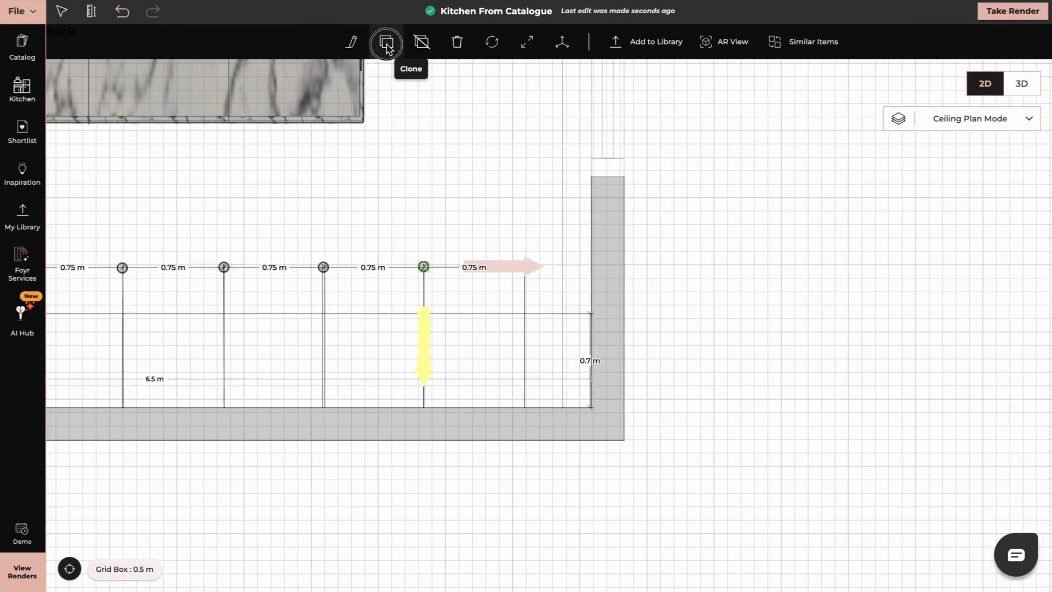
click(386, 42)
click(522, 269)
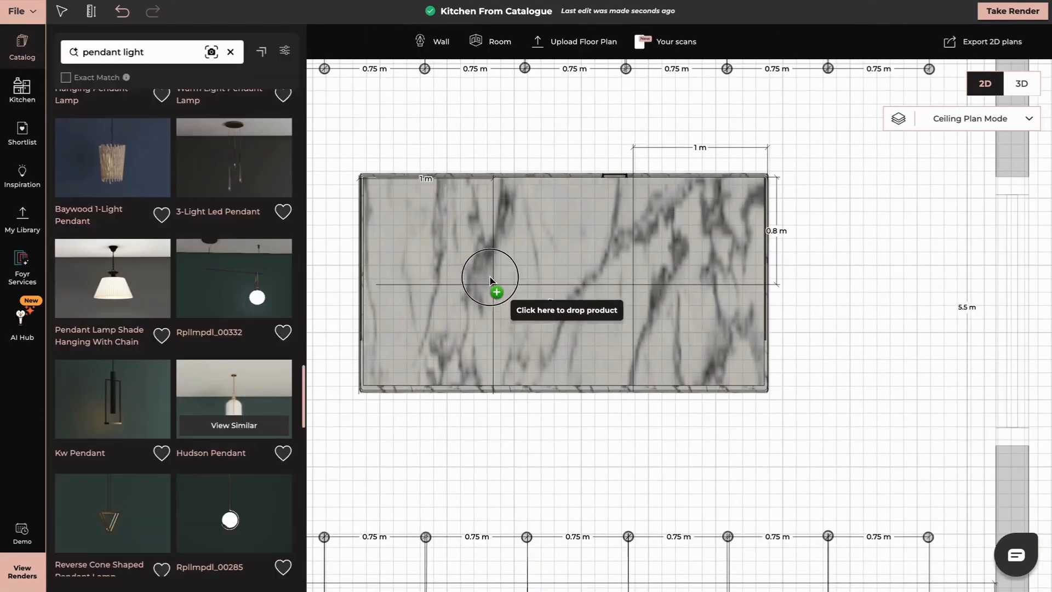
Step: Hang two Hudson Pendant lights, each 1.1 m high, at the two guide intersections over the island
click(495, 291)
click(386, 42)
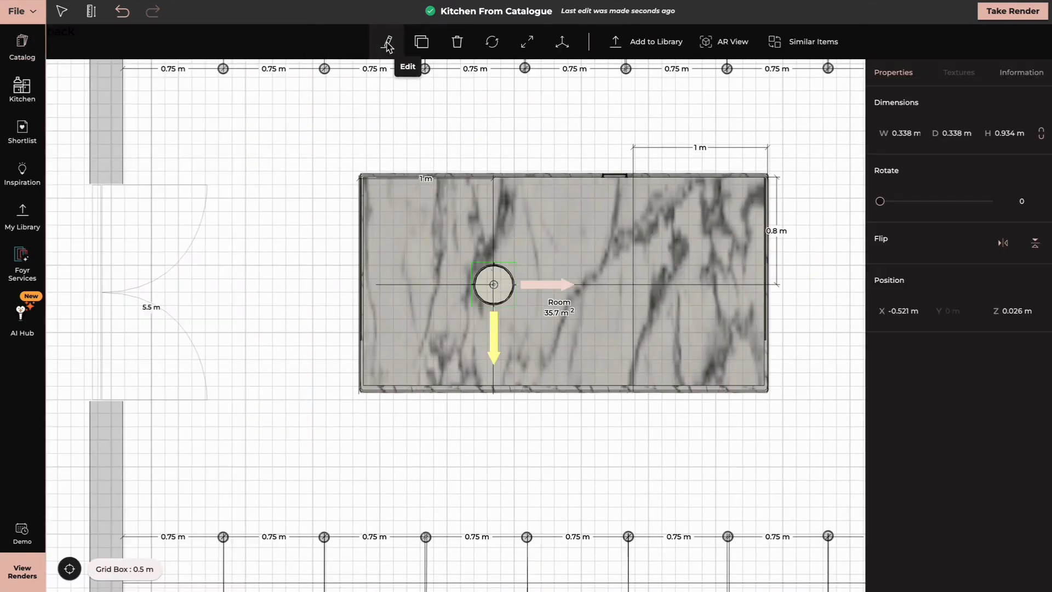
click(1007, 134)
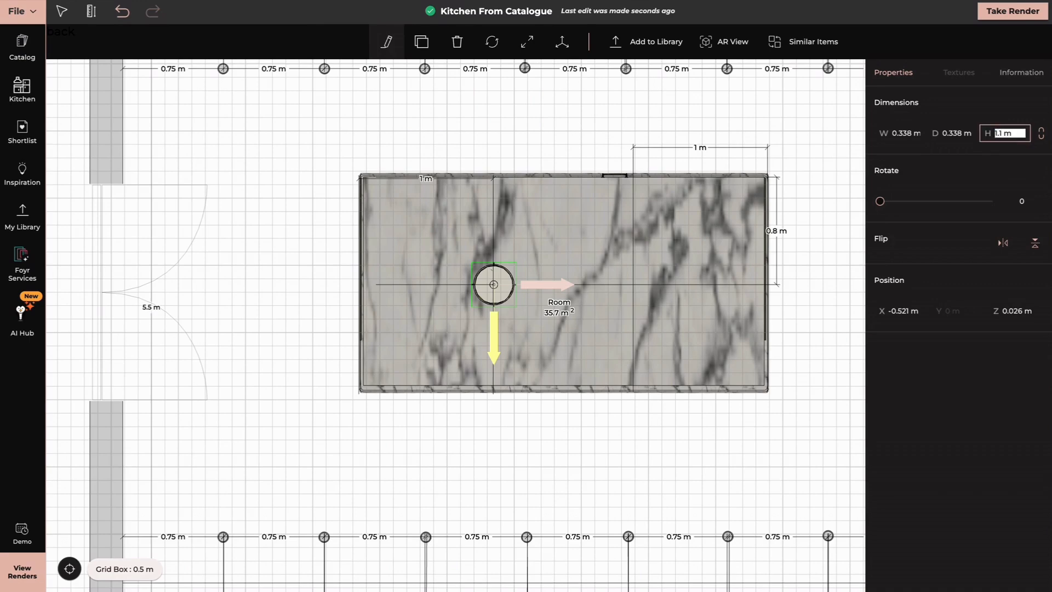
click(422, 42)
click(634, 285)
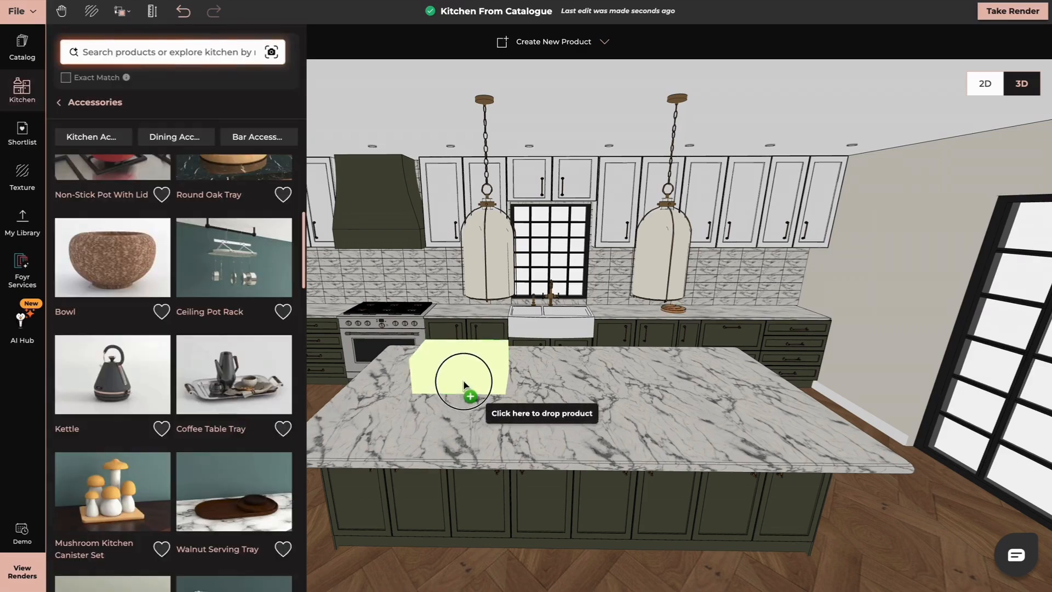
Step: Place the Coffee Table Tray on the island, and the Brown Chopping Board and Tray on the counter below the wall cabinets
click(469, 414)
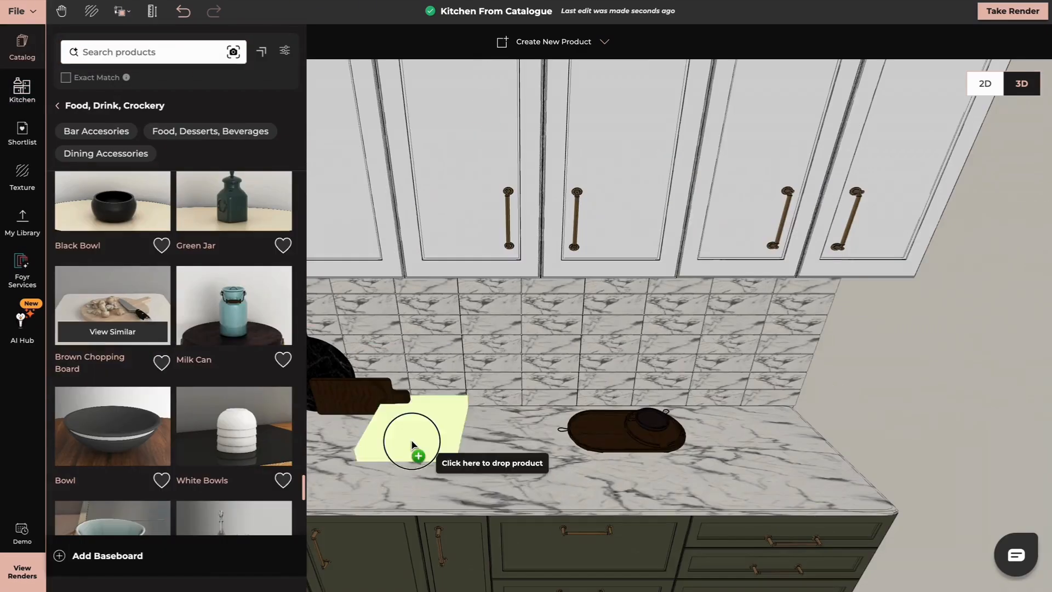
click(412, 443)
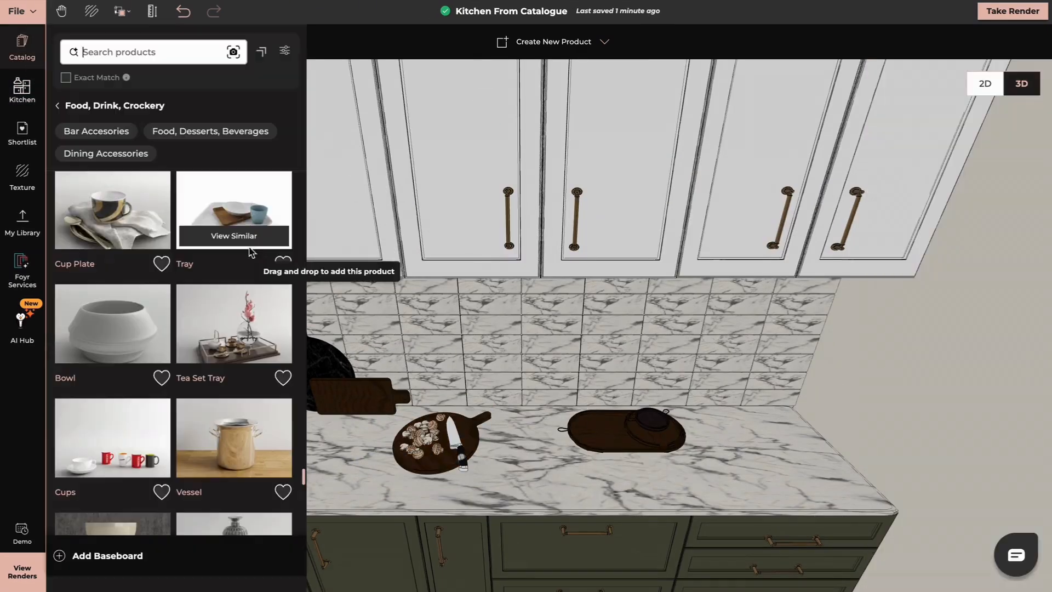
drag(251, 252, 603, 430)
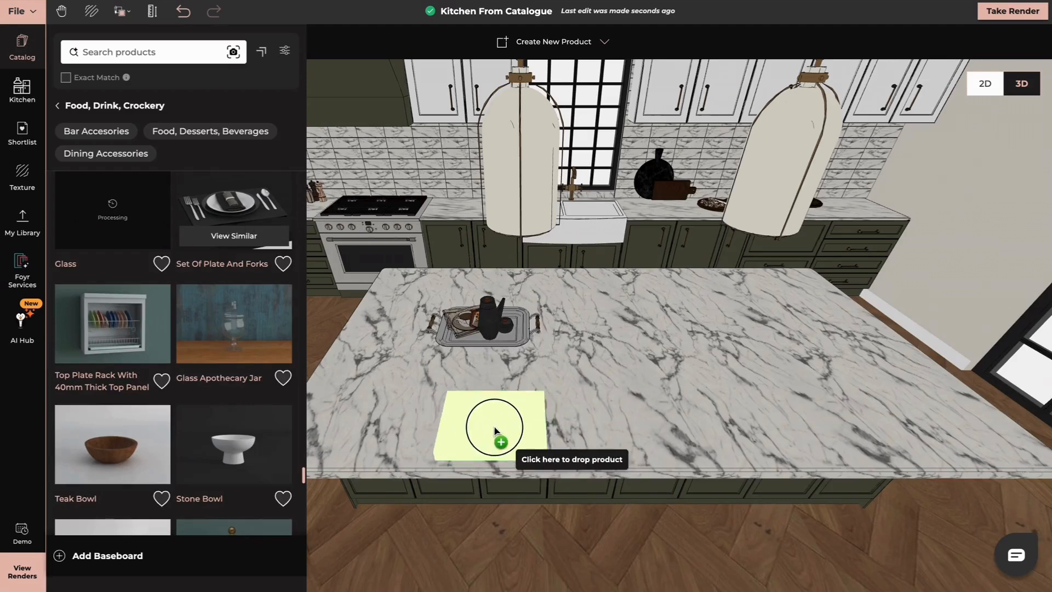
Step: Lay two Set Of Plate And Forks place settings on the island and clone the bar stool along its seating side
click(499, 436)
click(422, 42)
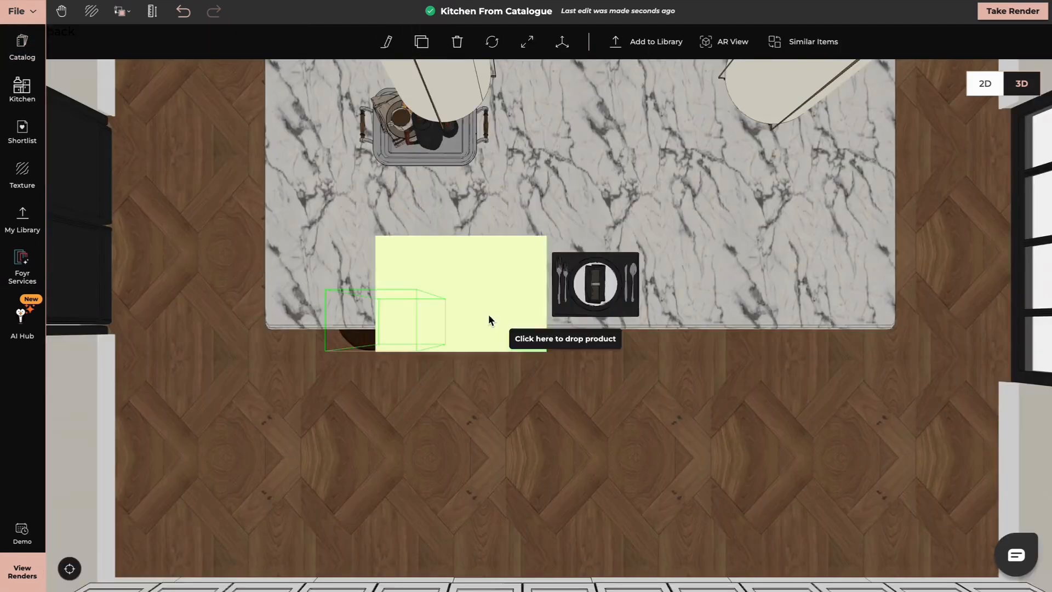
click(488, 320)
click(484, 345)
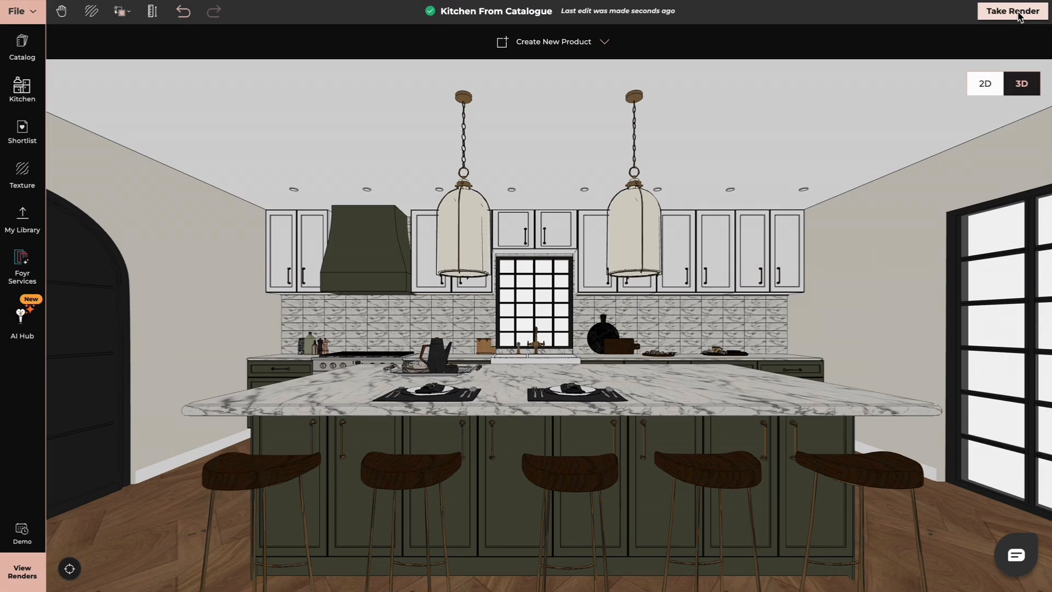
Step: Open the render setup for the front view of the island, show the aspect ratio options and try adjusting the render frame's edges
click(1013, 12)
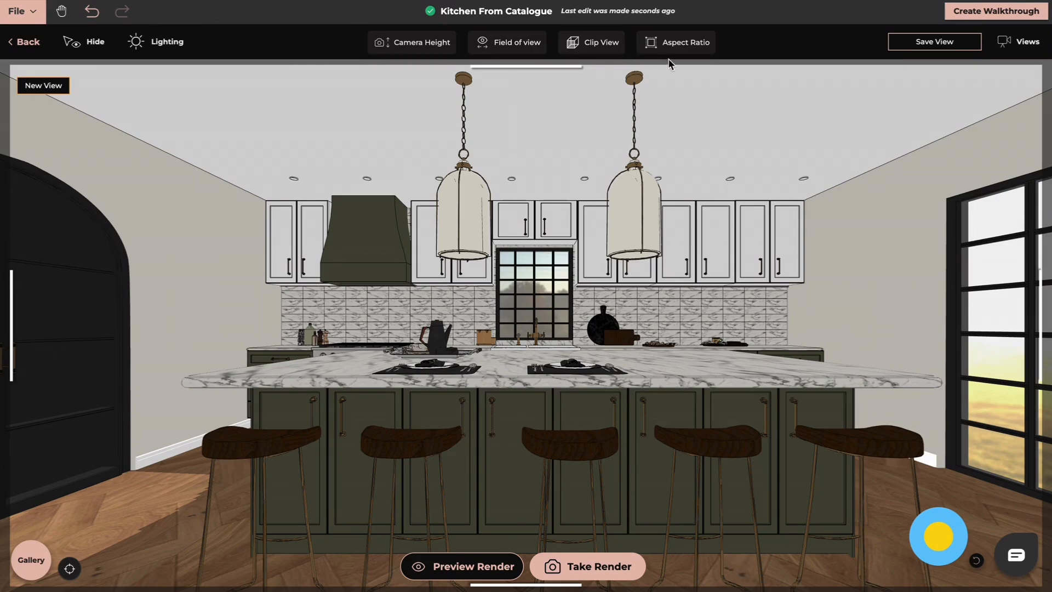
click(685, 47)
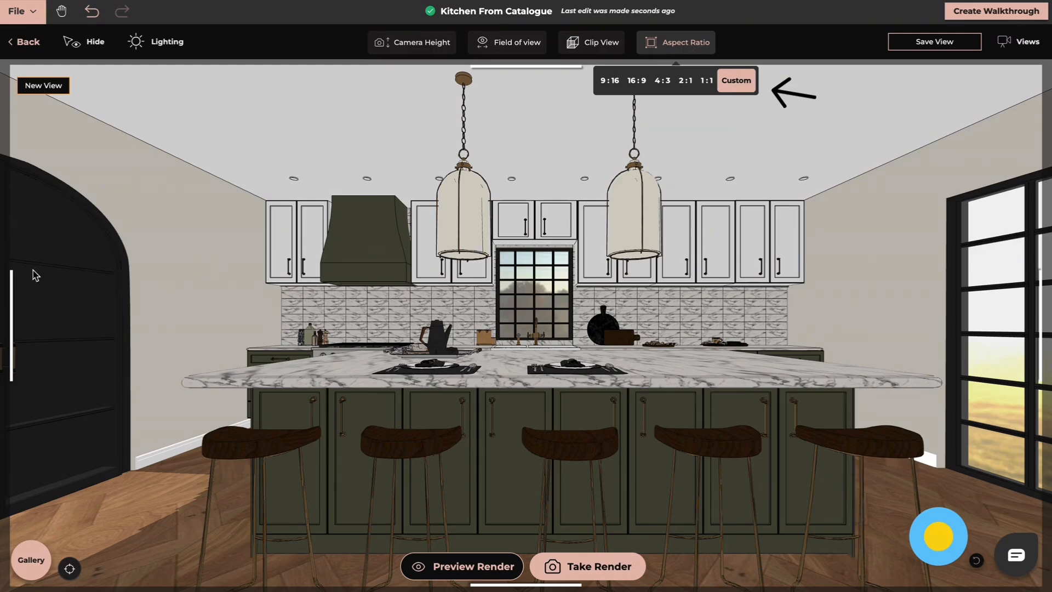
click(12, 281)
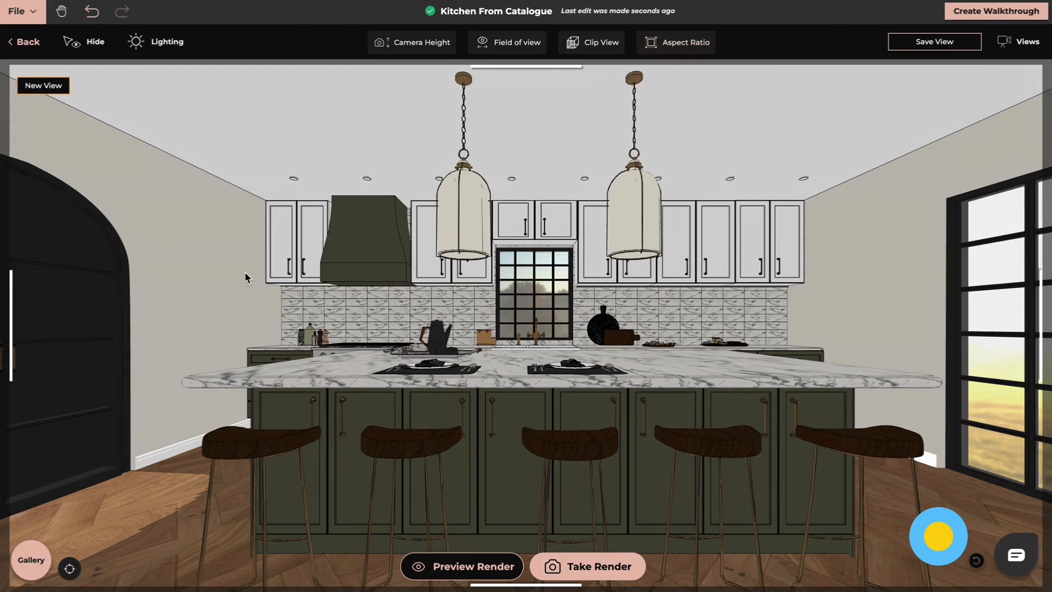
drag(528, 68, 535, 60)
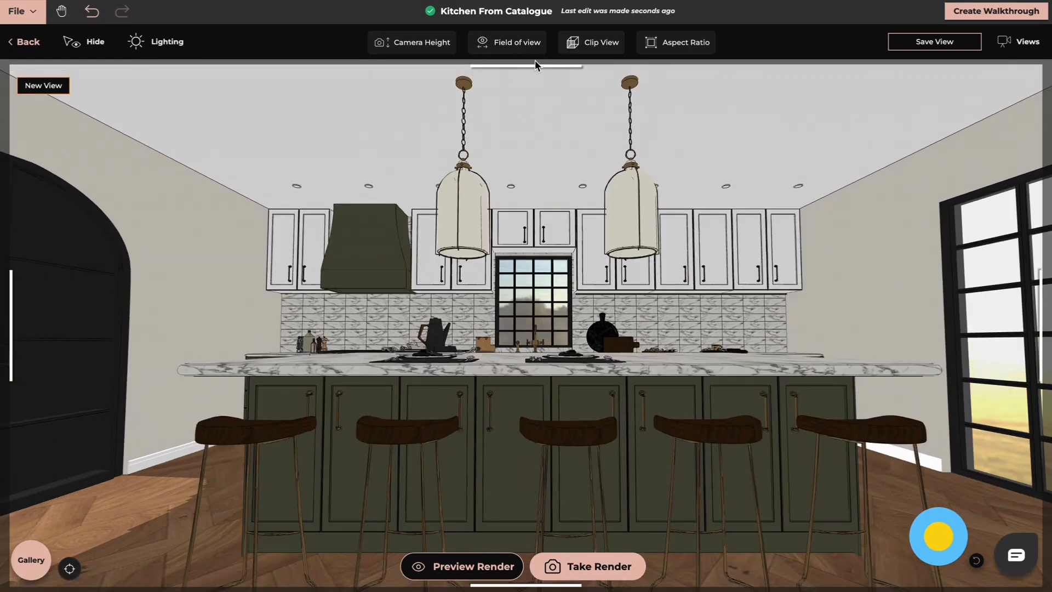
Step: Look at the Clip View control and set the render camera's field of view to 62
click(596, 46)
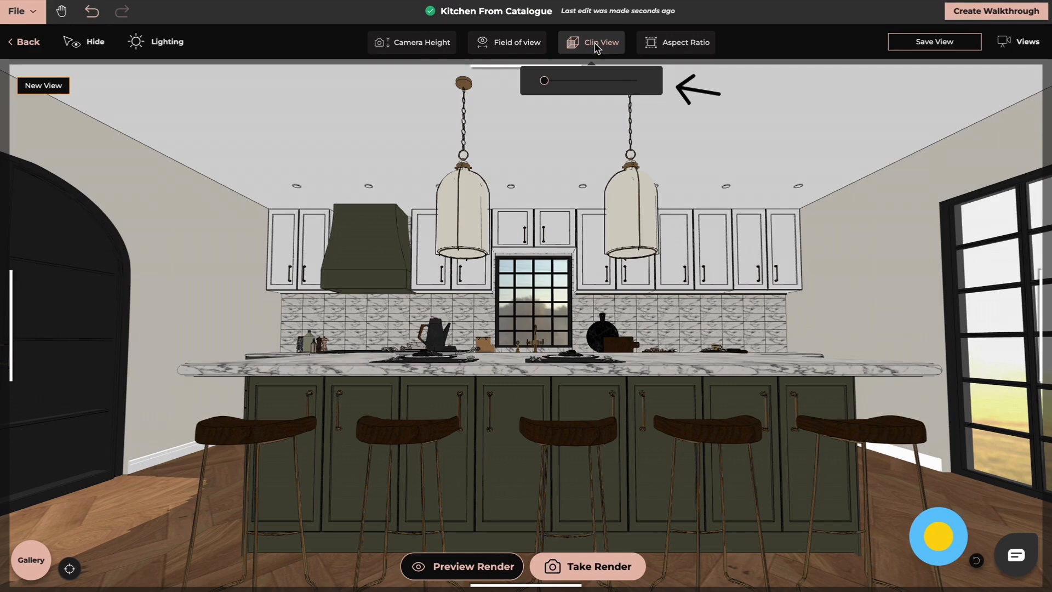
click(518, 46)
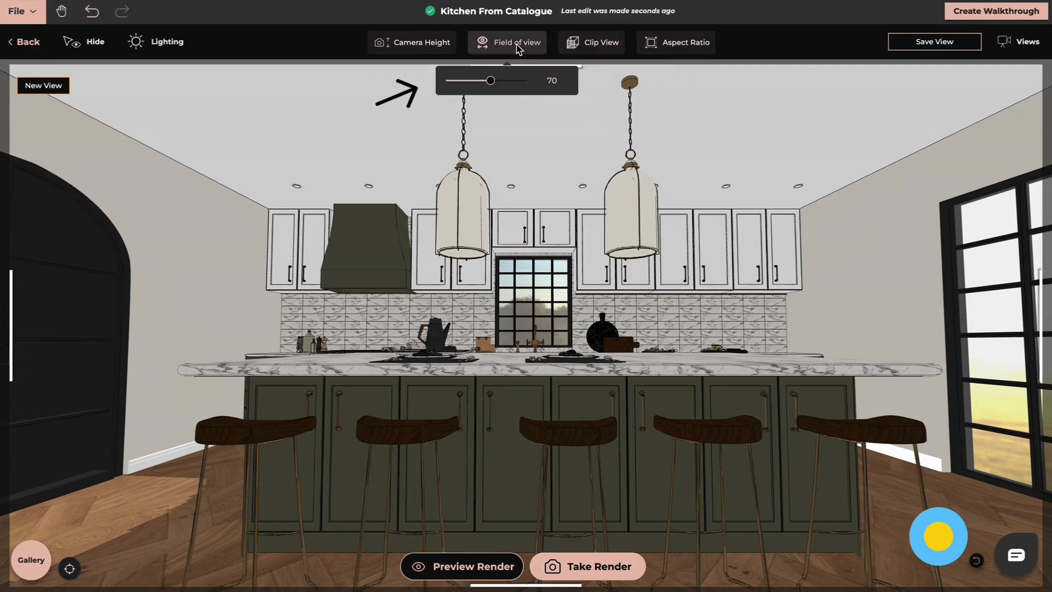
mouse_move(491, 81)
mouse_down()
mouse_move(460, 81)
mouse_move(477, 81)
mouse_up()
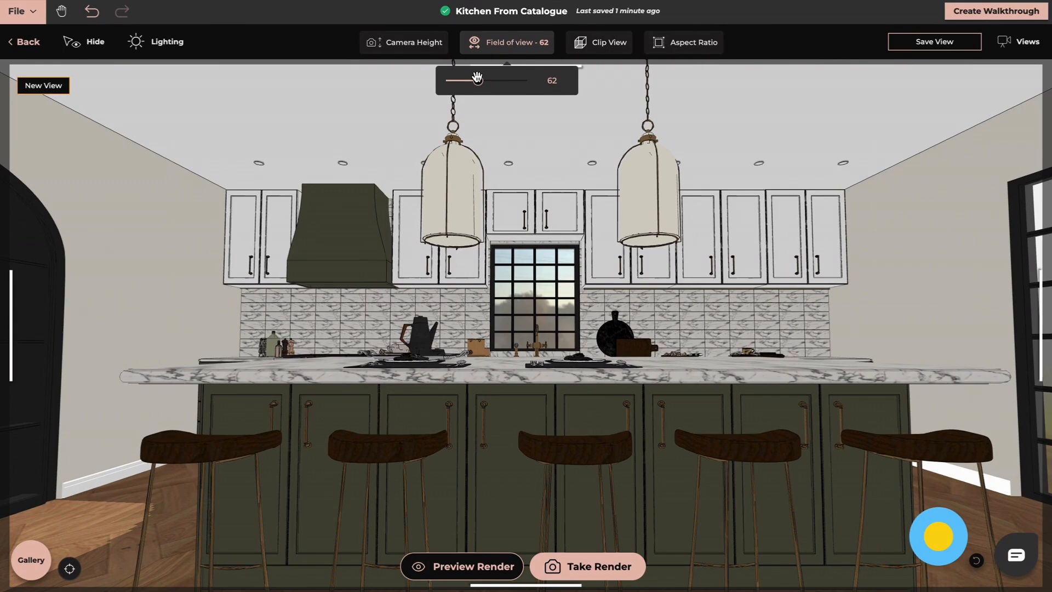
click(937, 258)
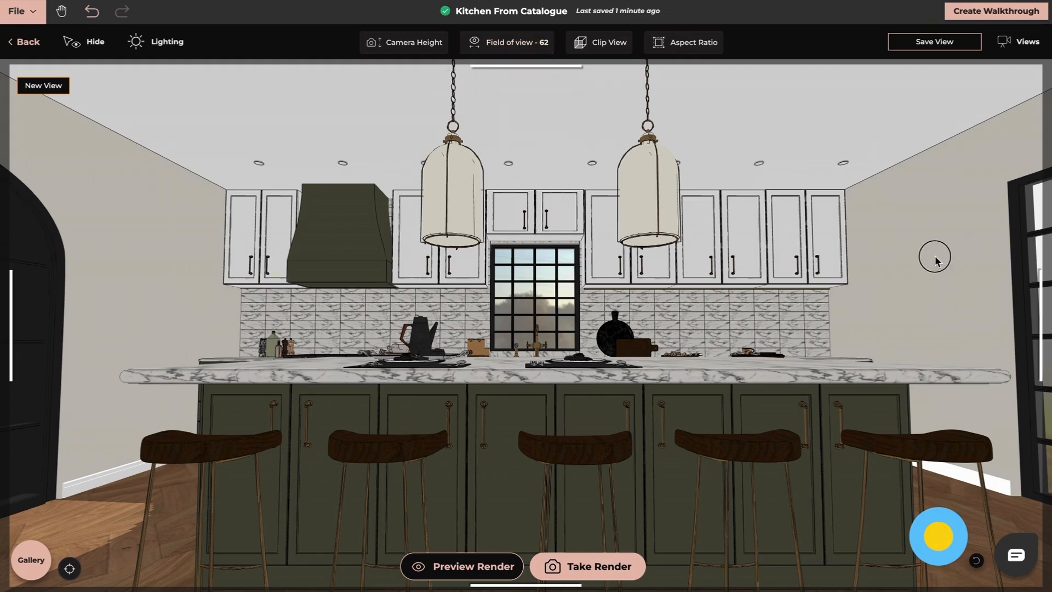
Step: Show the camera height control and set the lighting environment to Autumn Park, rotated 70°
click(409, 44)
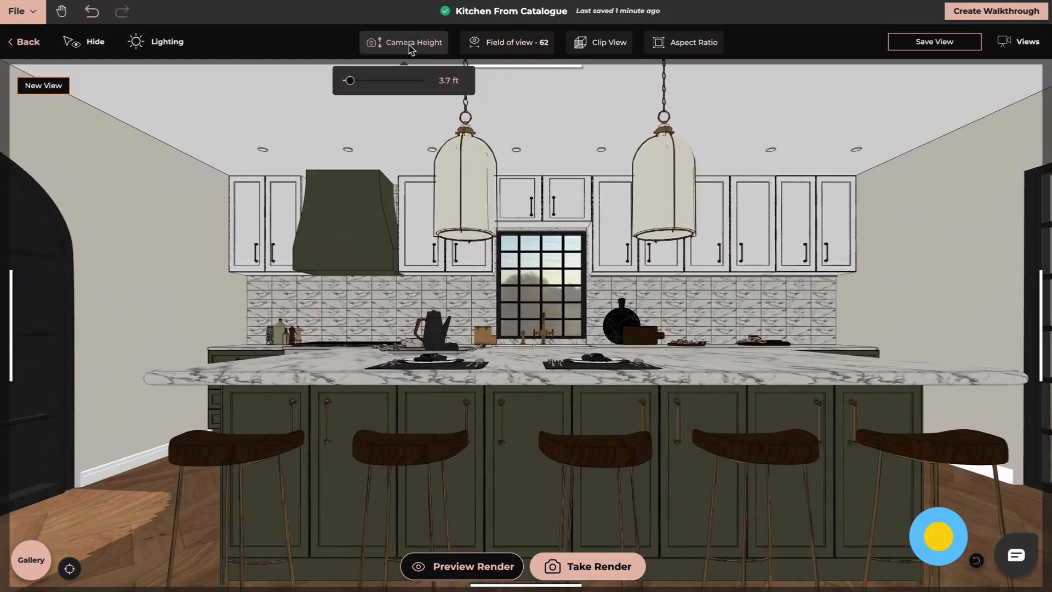
click(172, 46)
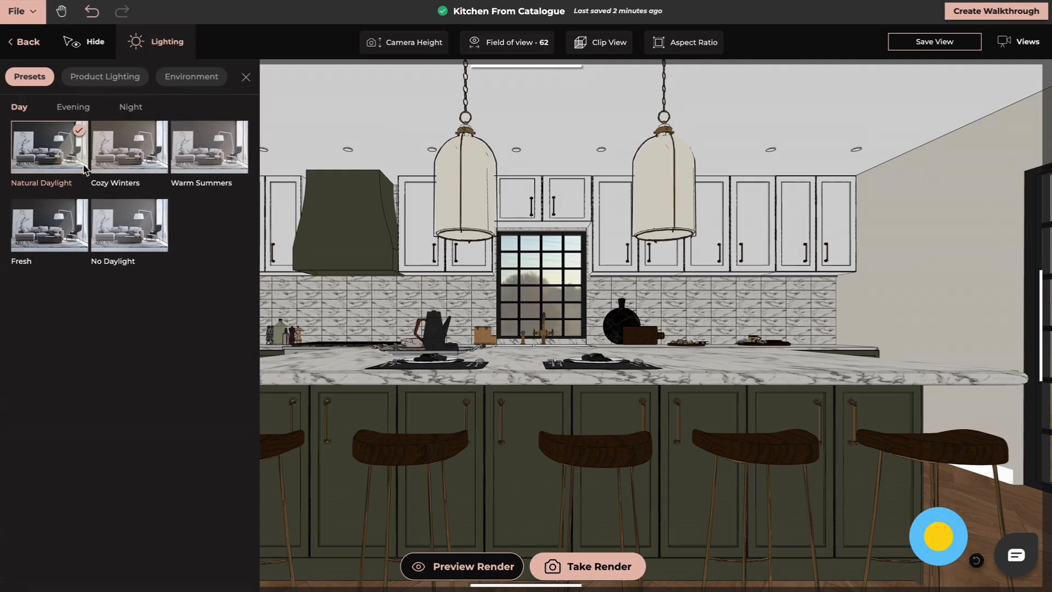
click(191, 82)
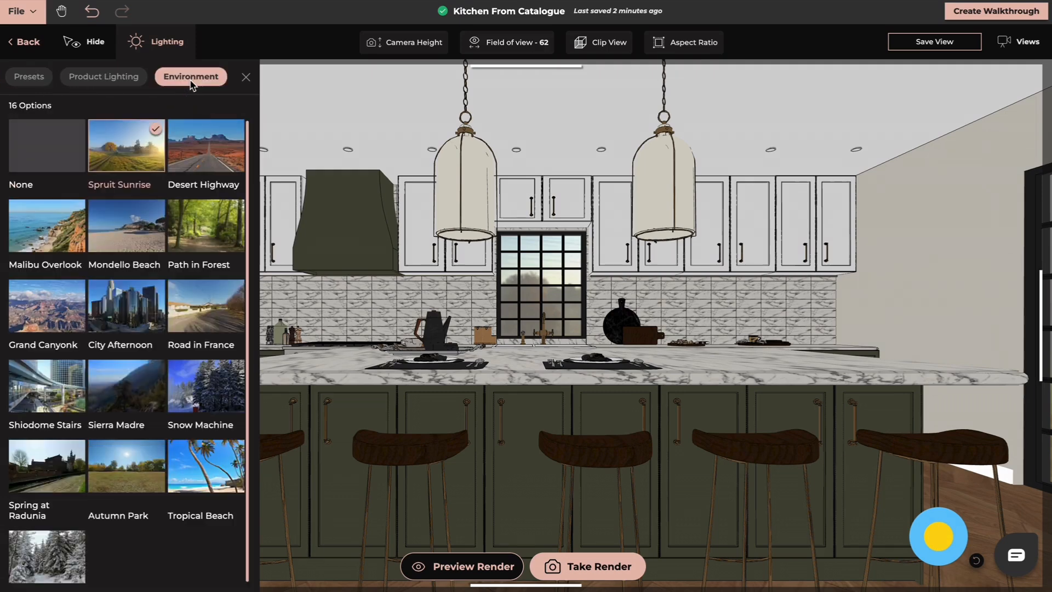
click(132, 468)
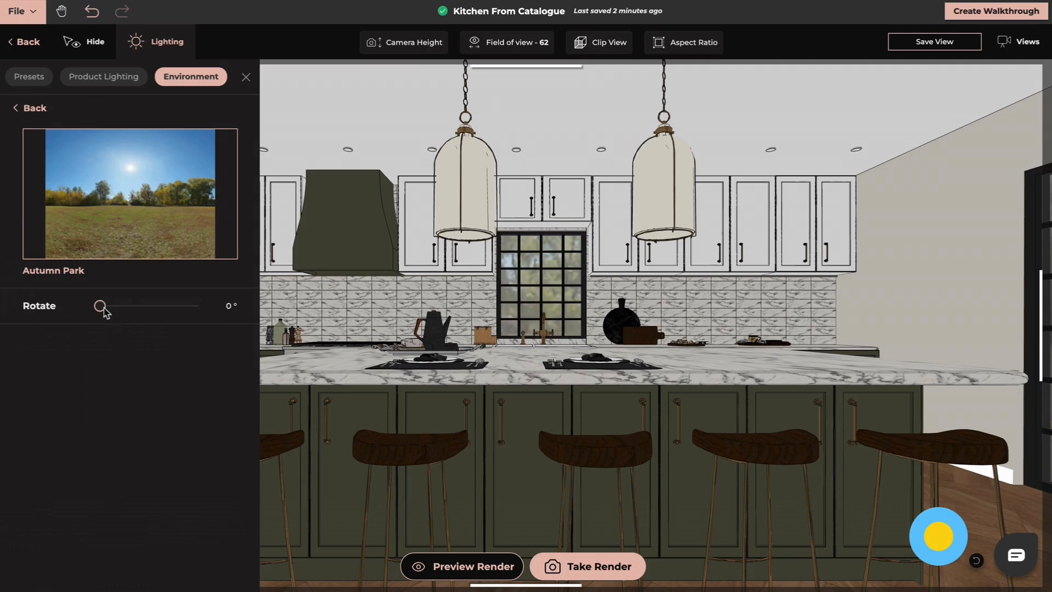
mouse_move(101, 305)
mouse_down()
mouse_move(217, 311)
mouse_move(117, 306)
mouse_up()
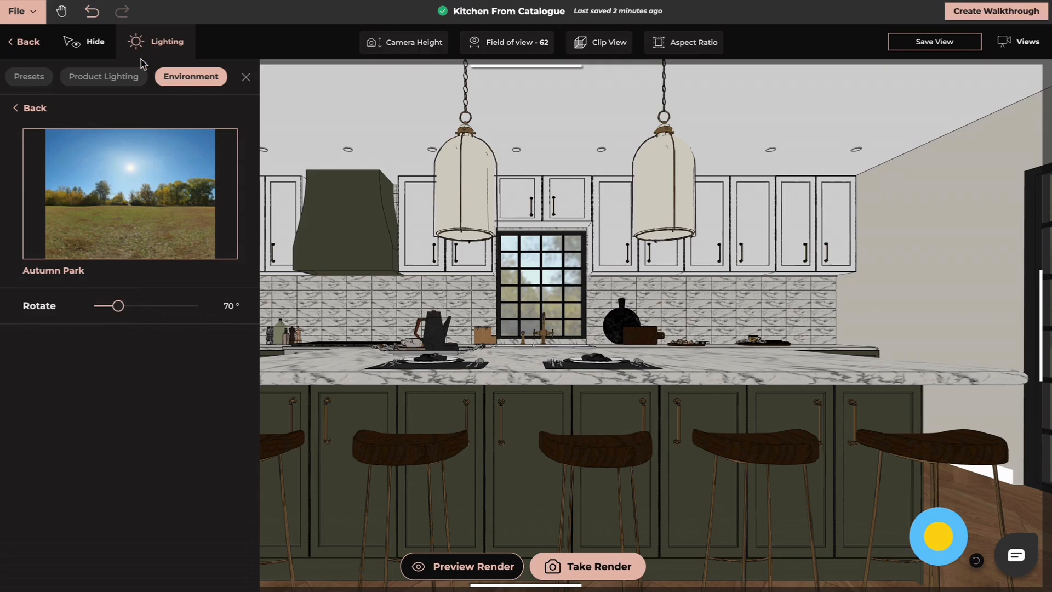
Step: Pick both pendant lights and the row of recessed ceiling lights for individual control in the product lighting settings
click(106, 81)
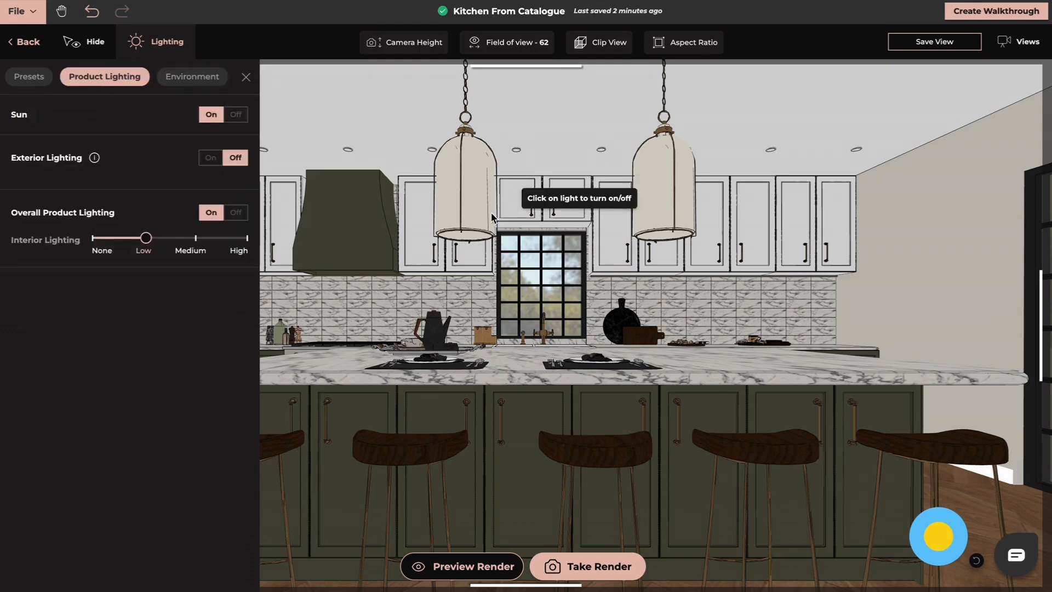
click(470, 208)
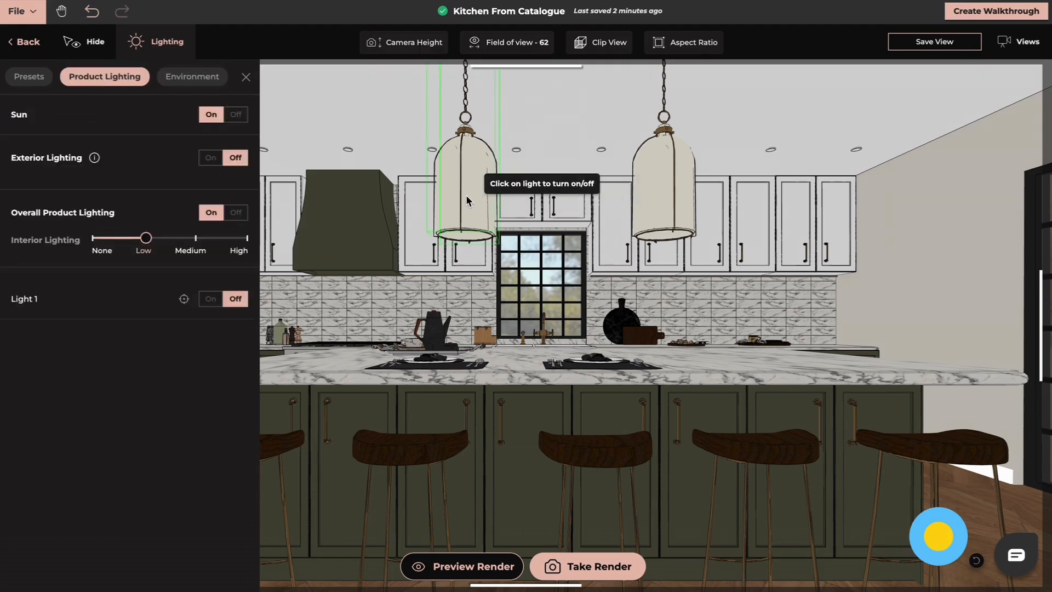
click(660, 192)
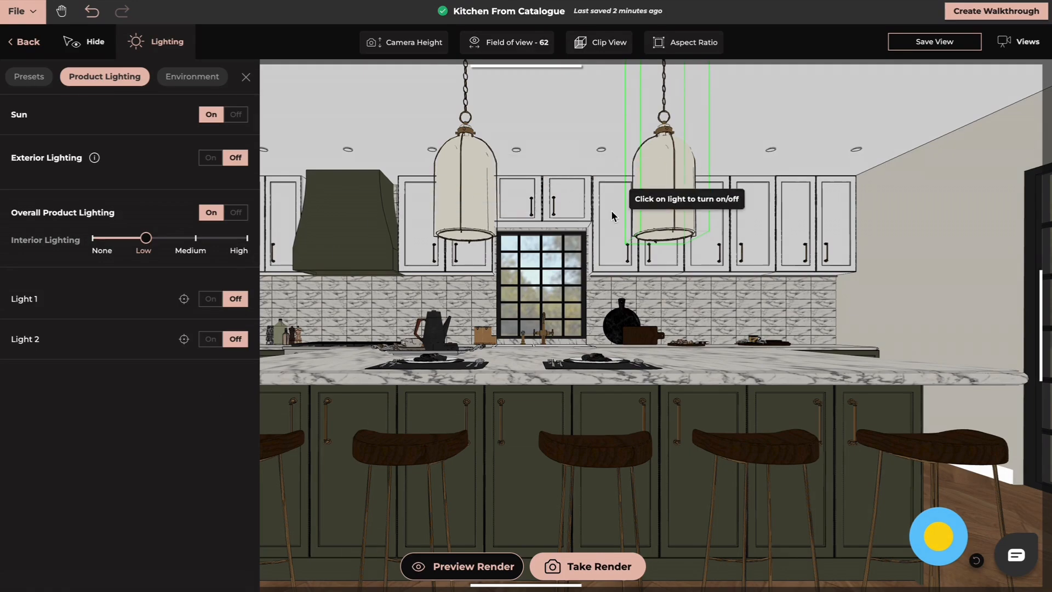
click(857, 158)
click(771, 154)
right_drag(667, 166, 760, 168)
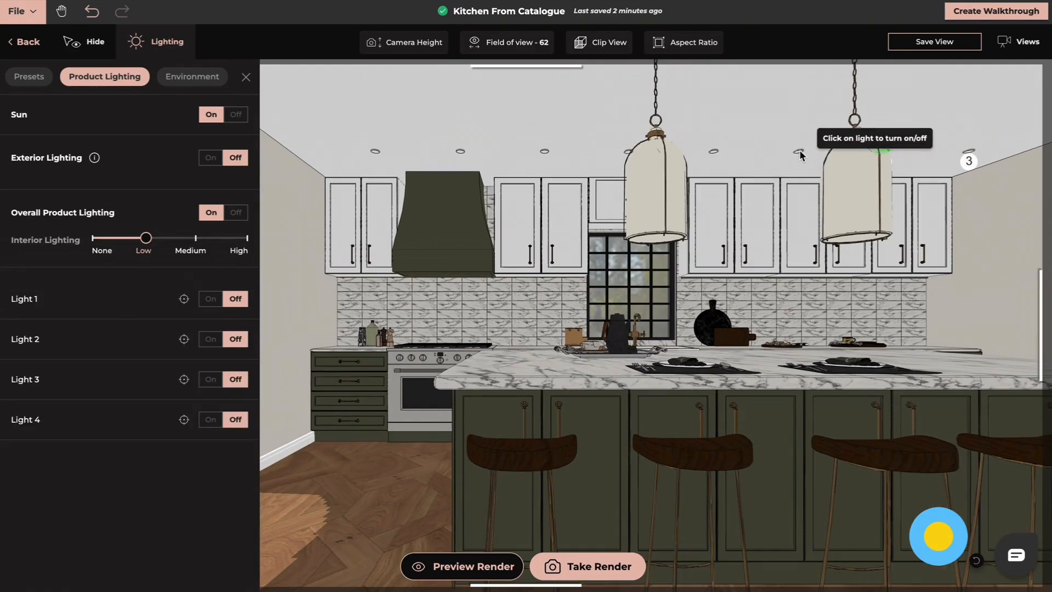
click(799, 154)
click(715, 154)
click(628, 156)
click(544, 152)
click(460, 152)
click(375, 152)
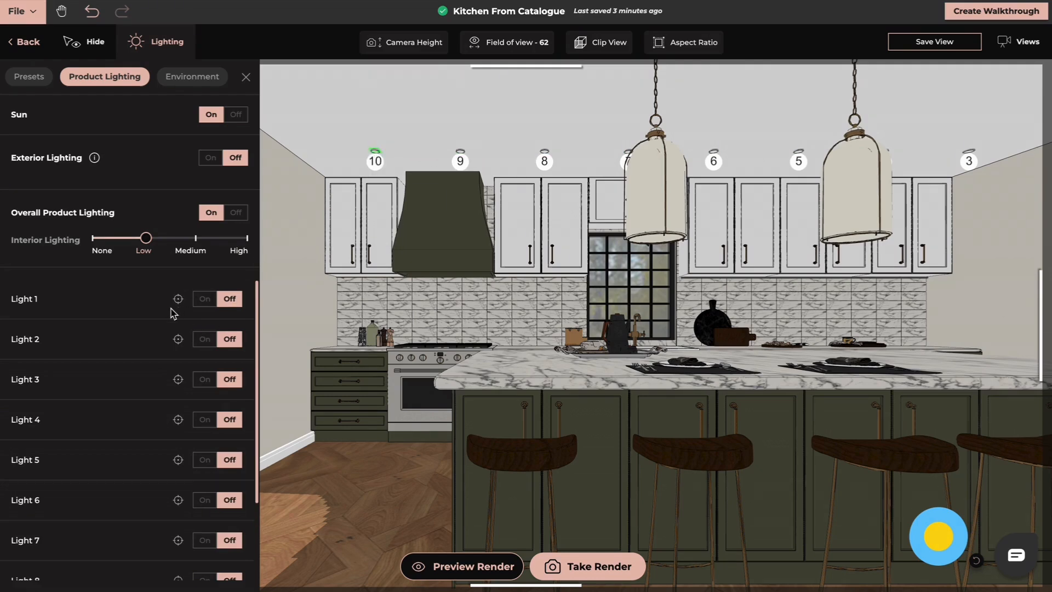
Step: Turn on Light 1 and Light 2 and set the interior lighting to Medium
click(204, 299)
click(205, 340)
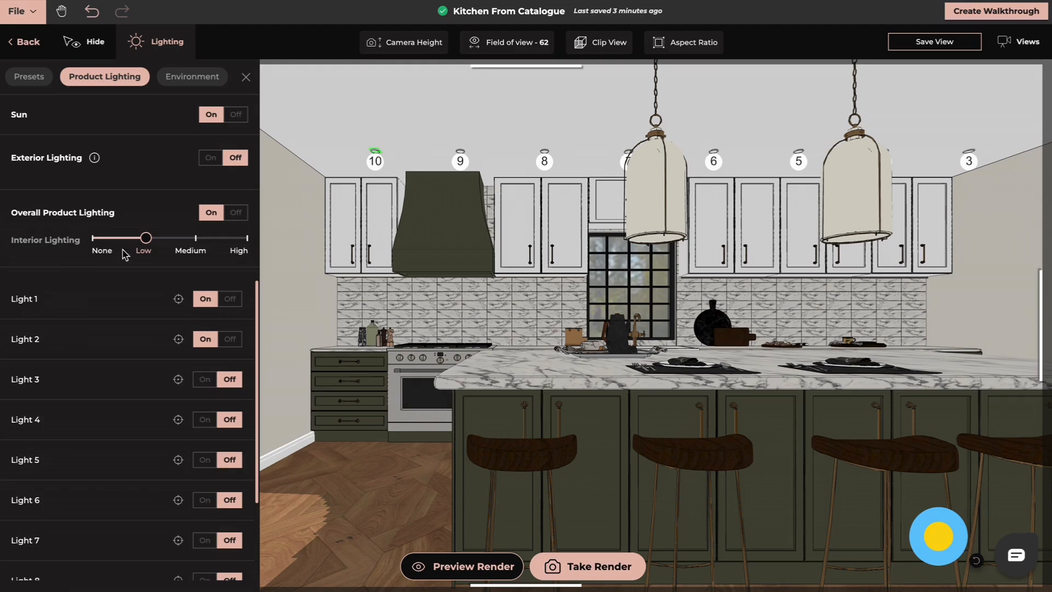
click(196, 239)
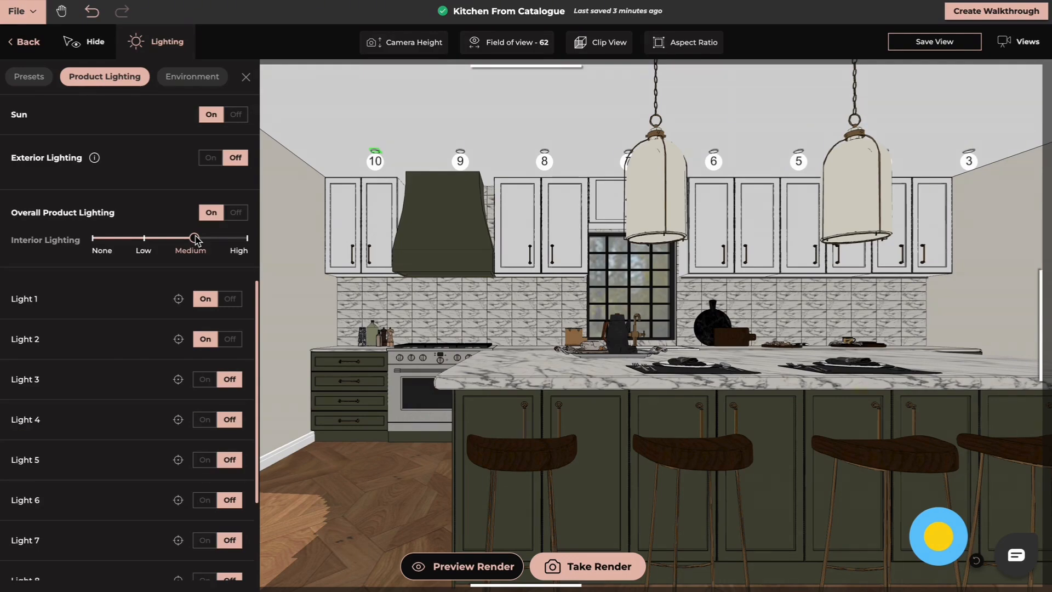
click(246, 80)
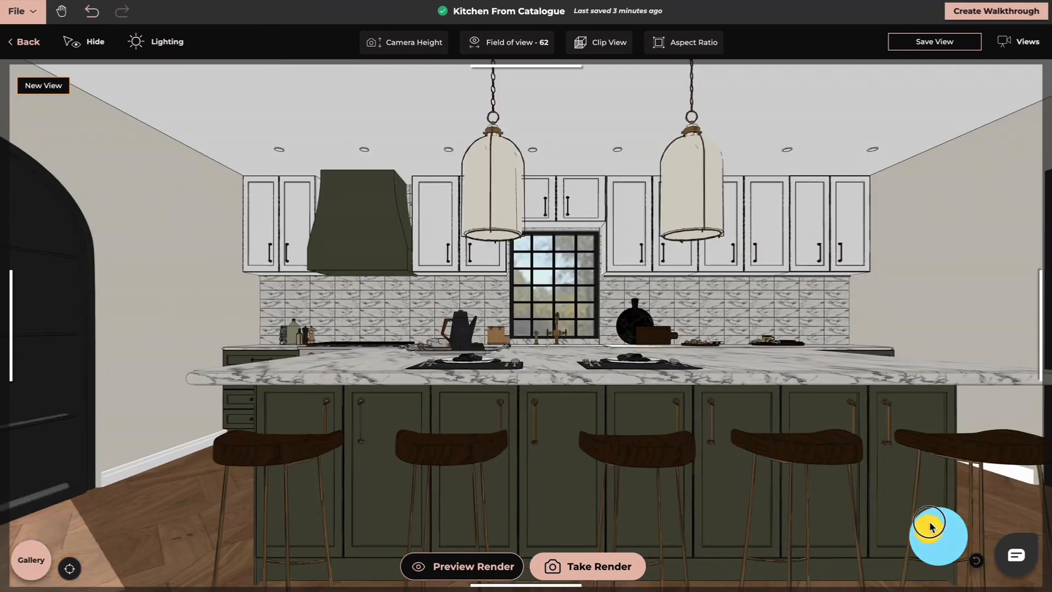
Step: Redirect the sun so light falls across the island's left end, and start a render of the view at 12K resolution
drag(957, 551, 904, 540)
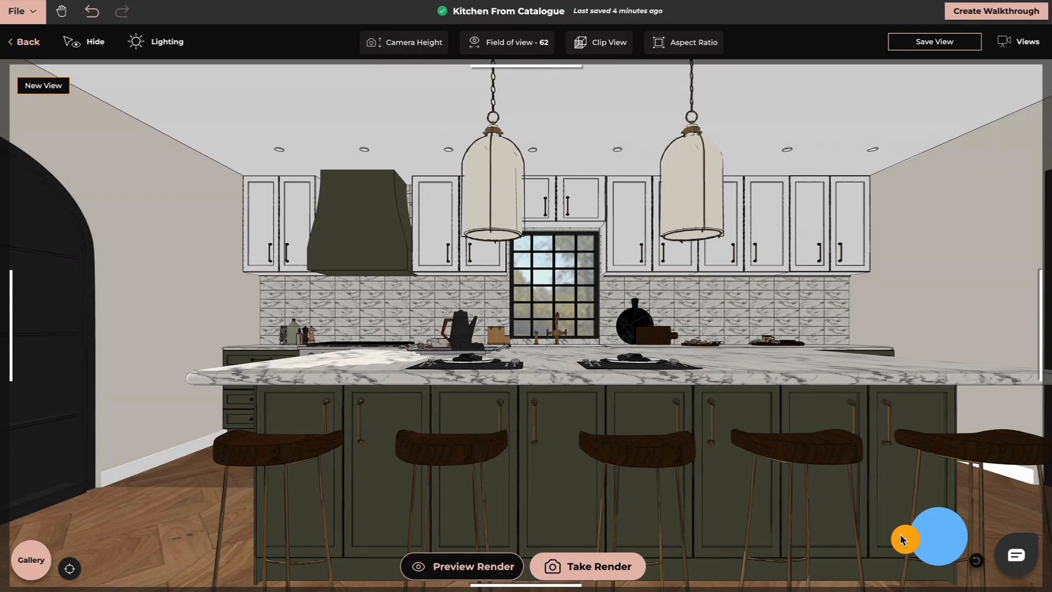
click(616, 567)
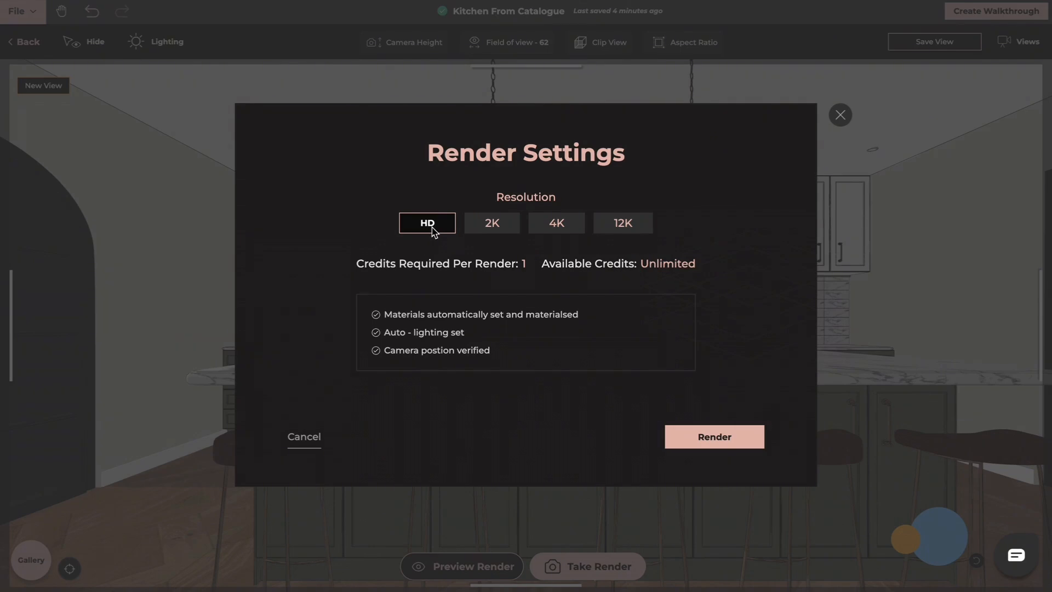
click(492, 225)
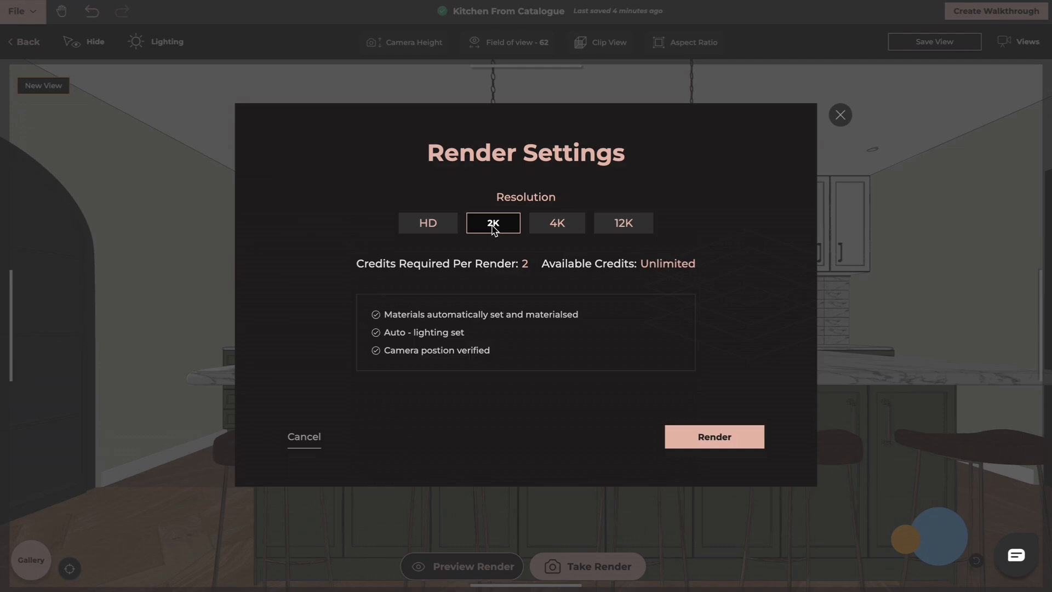
click(565, 226)
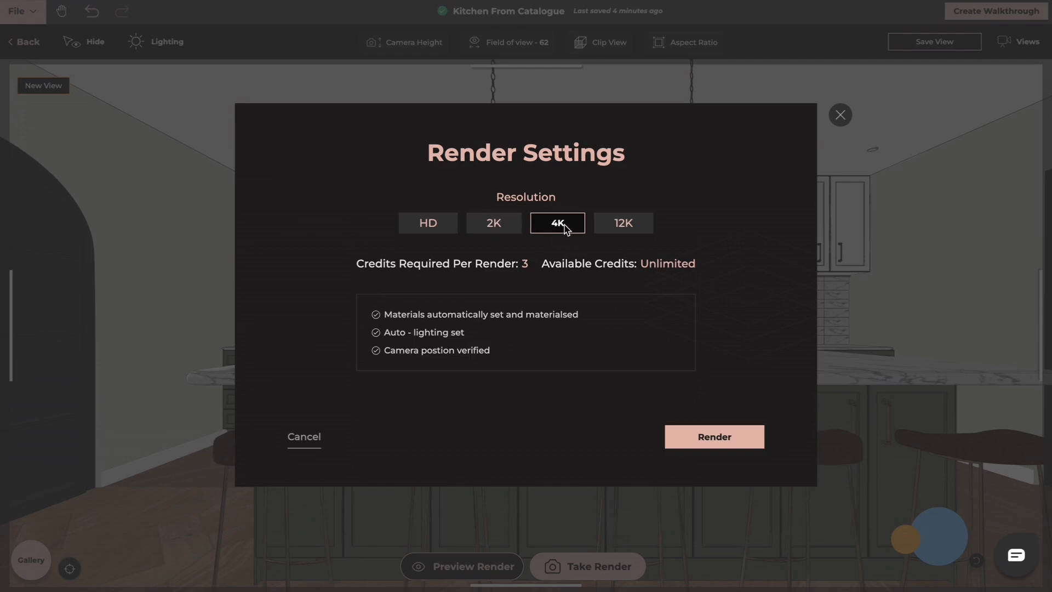
click(623, 227)
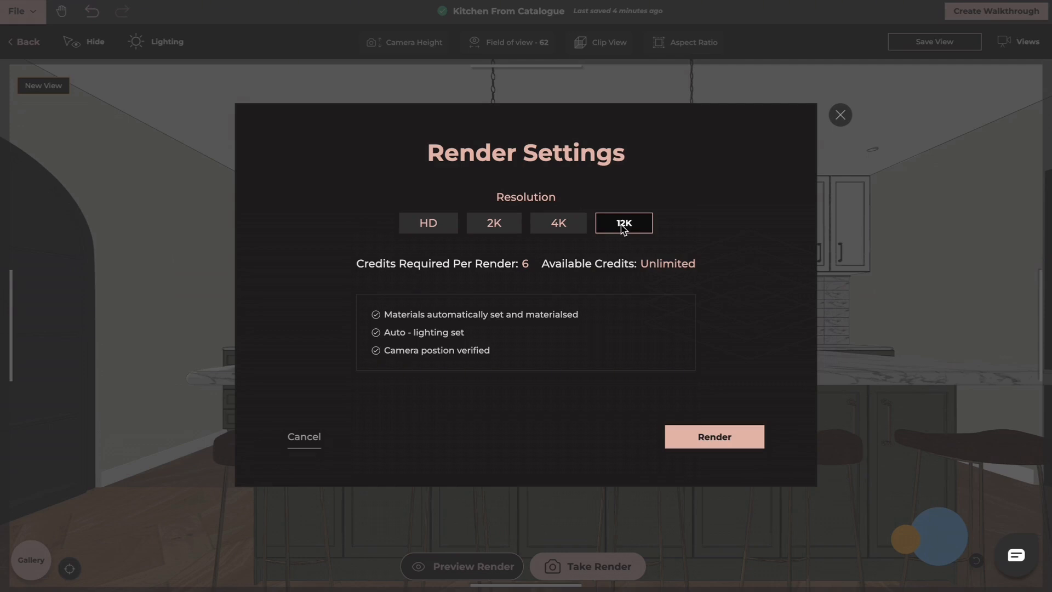
click(728, 438)
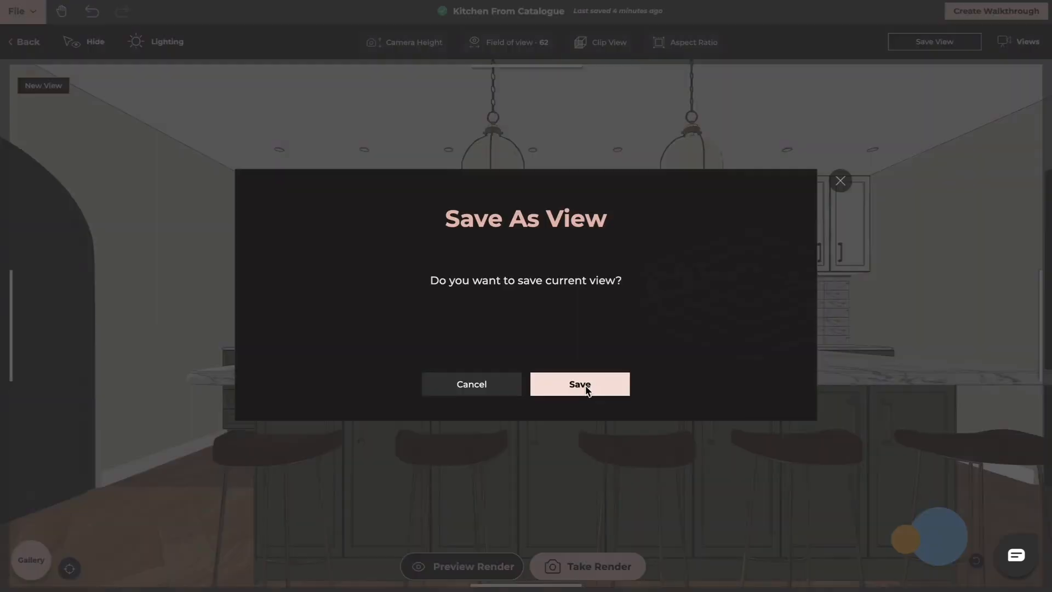